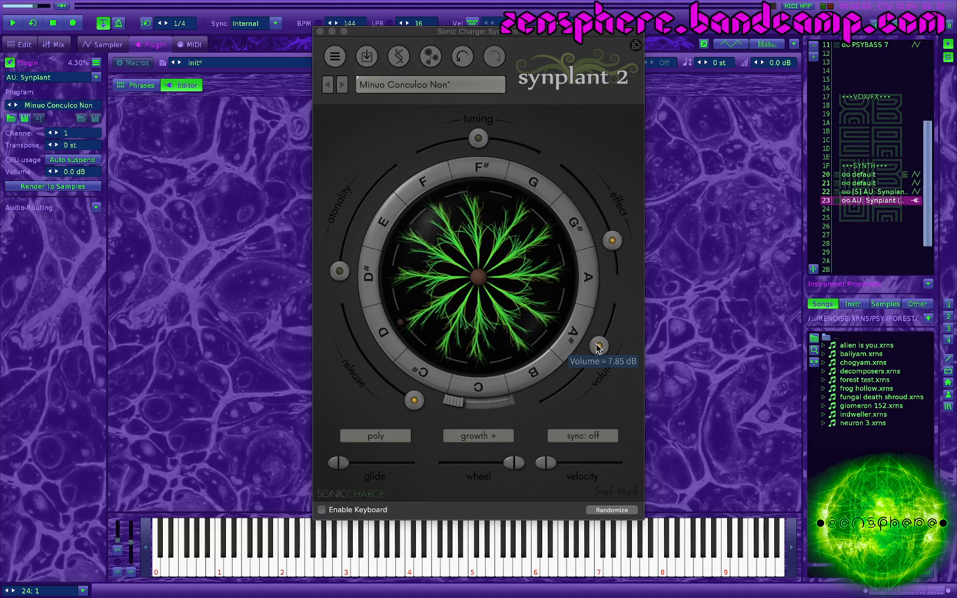
Step: Inspect the Genopatch view and the DNA editor's Filter and effects page, and return to the main plant view
click(431, 59)
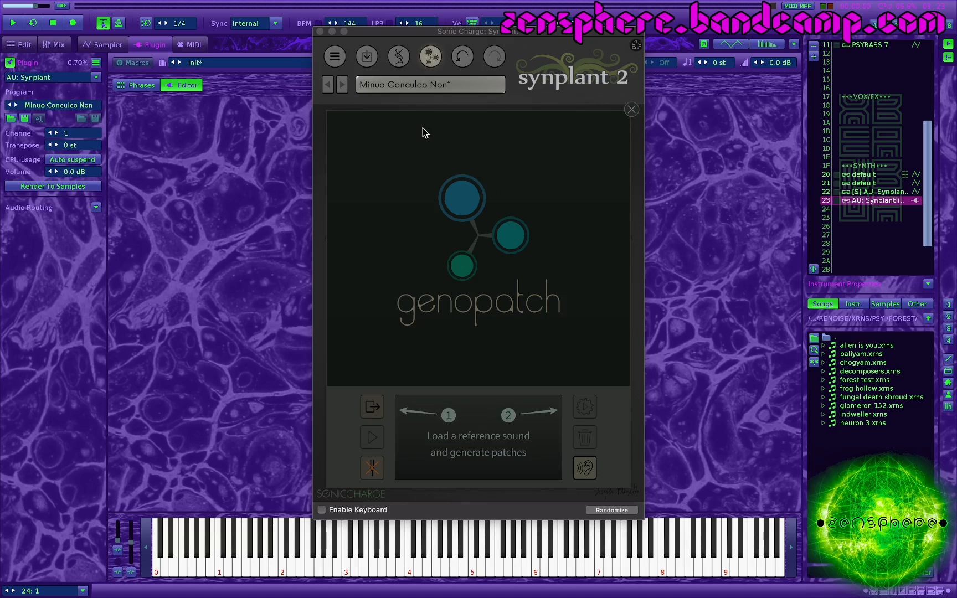
click(398, 62)
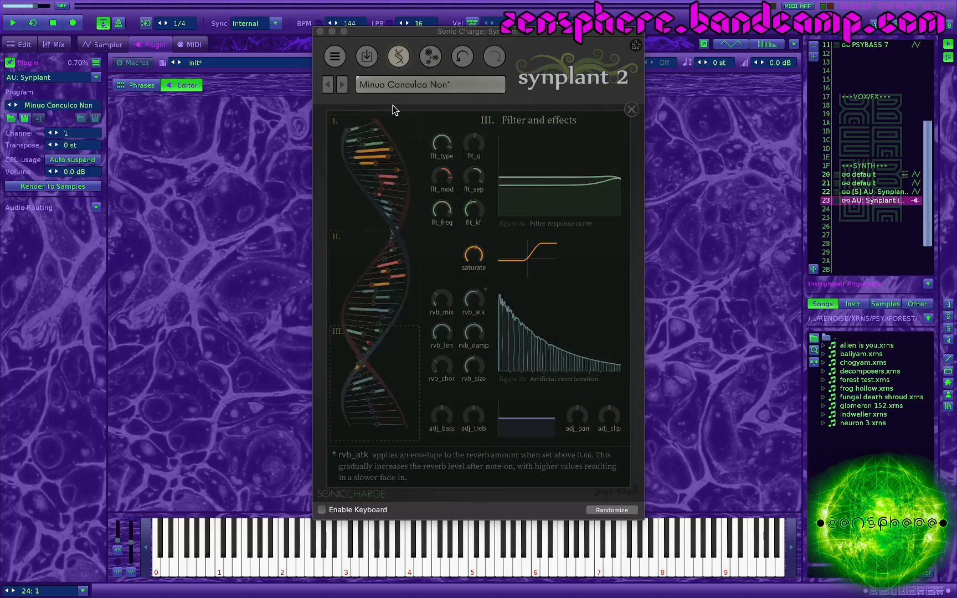
click(398, 58)
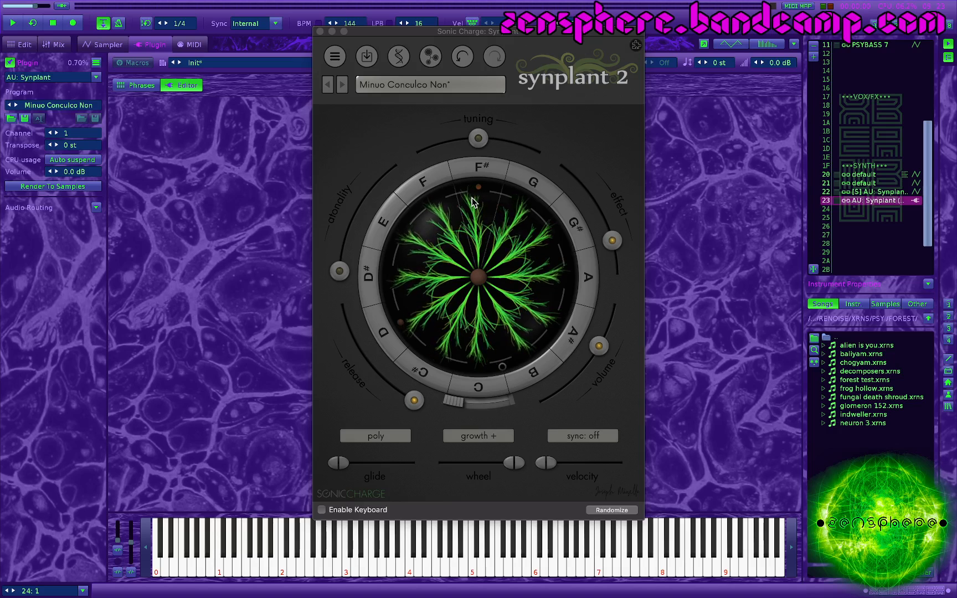
Step: Adjust the growth of the F# branch and assign the modulation wheel to growth +
drag(466, 193, 478, 259)
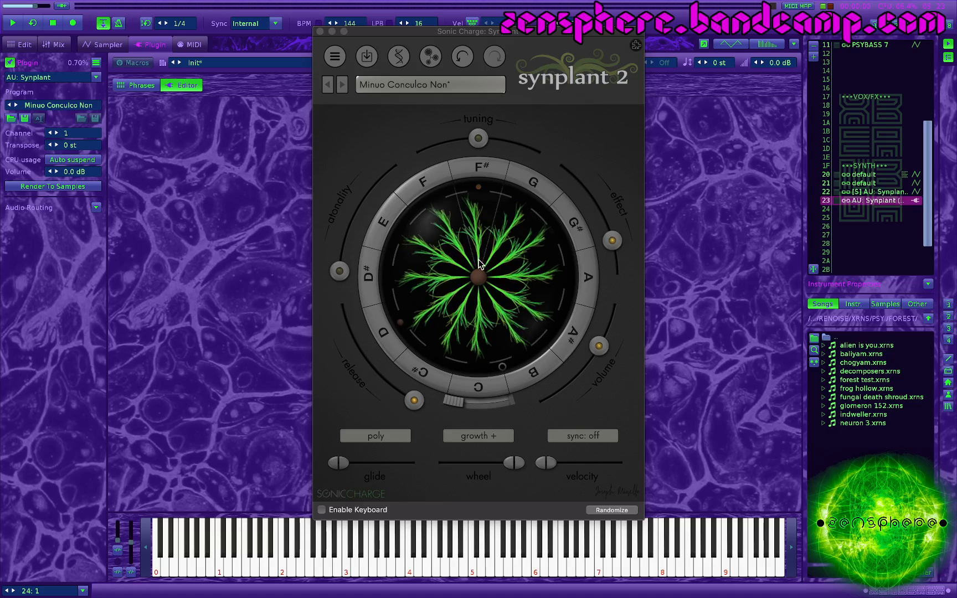
drag(479, 264, 479, 259)
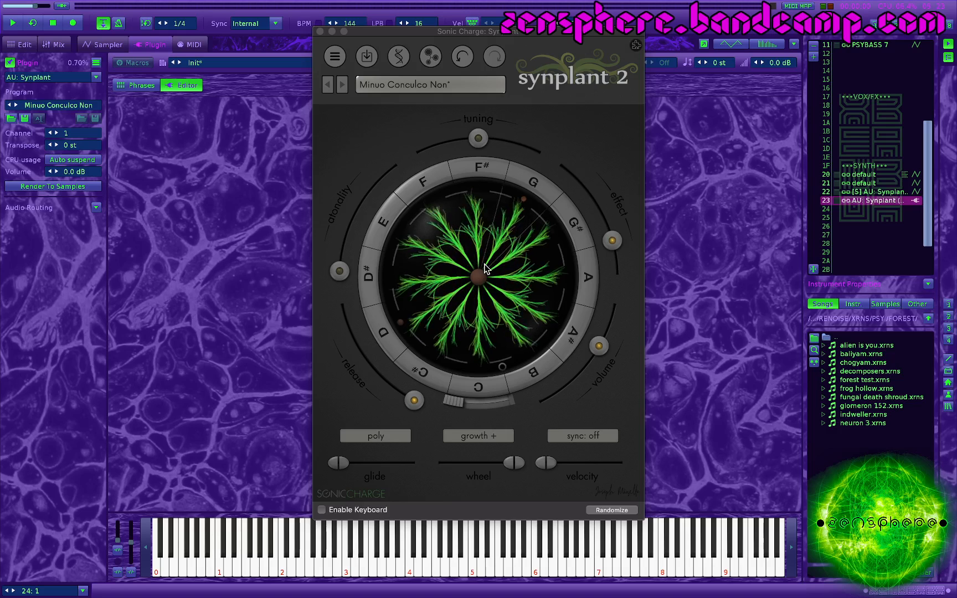
click(481, 437)
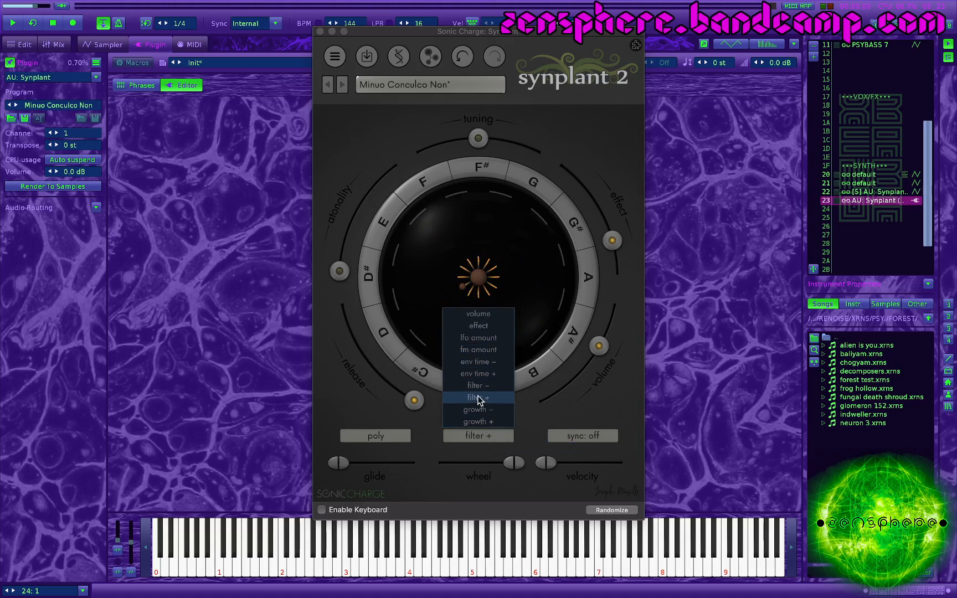
click(486, 421)
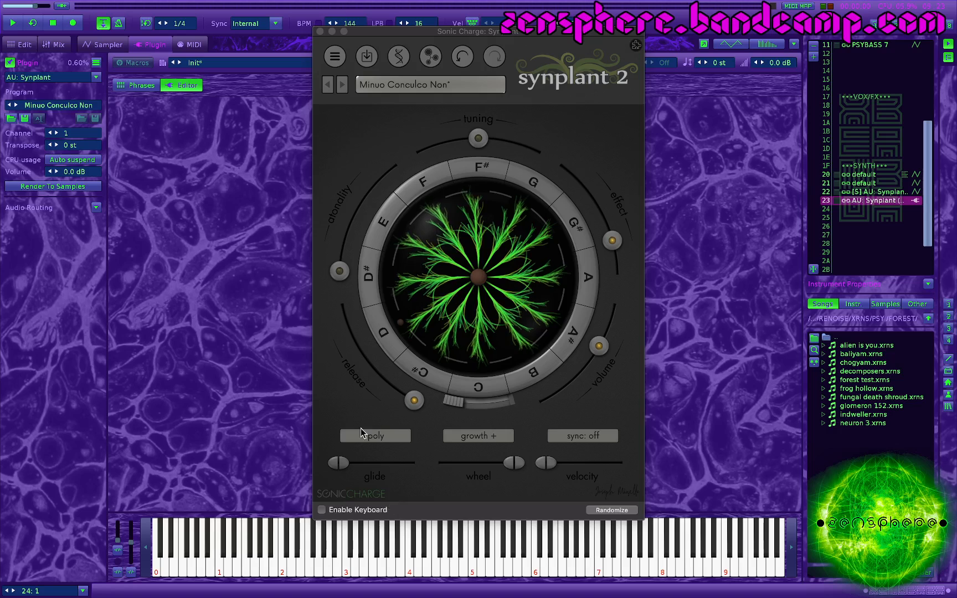
Step: Review the voice mode options and keep the poly mode selected
click(380, 434)
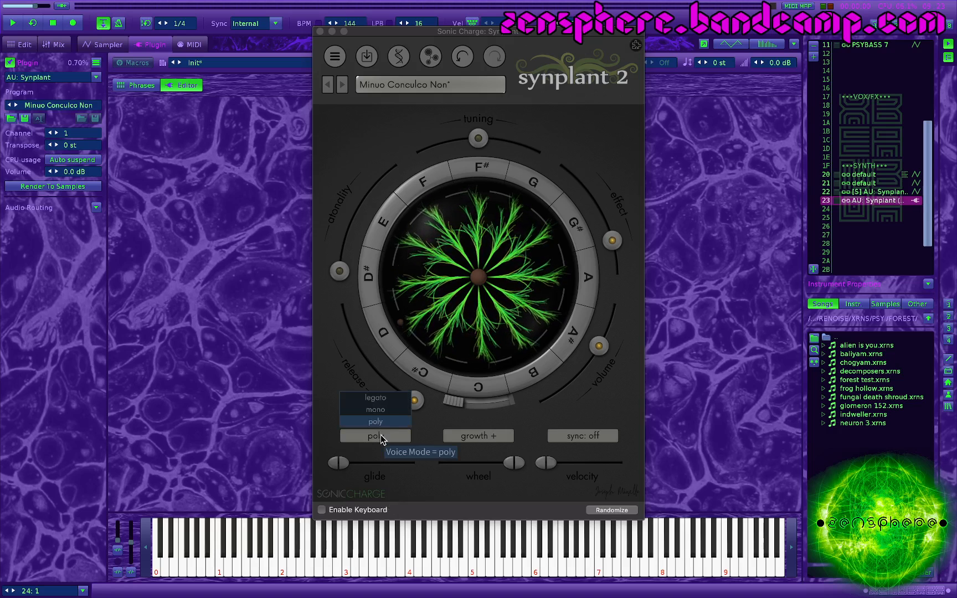
click(376, 422)
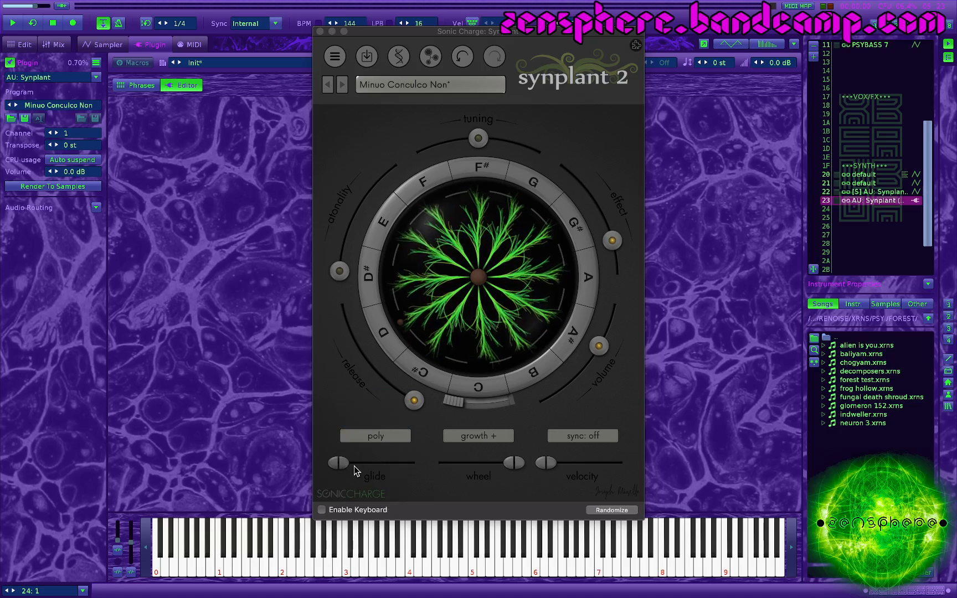
mouse_move(387, 464)
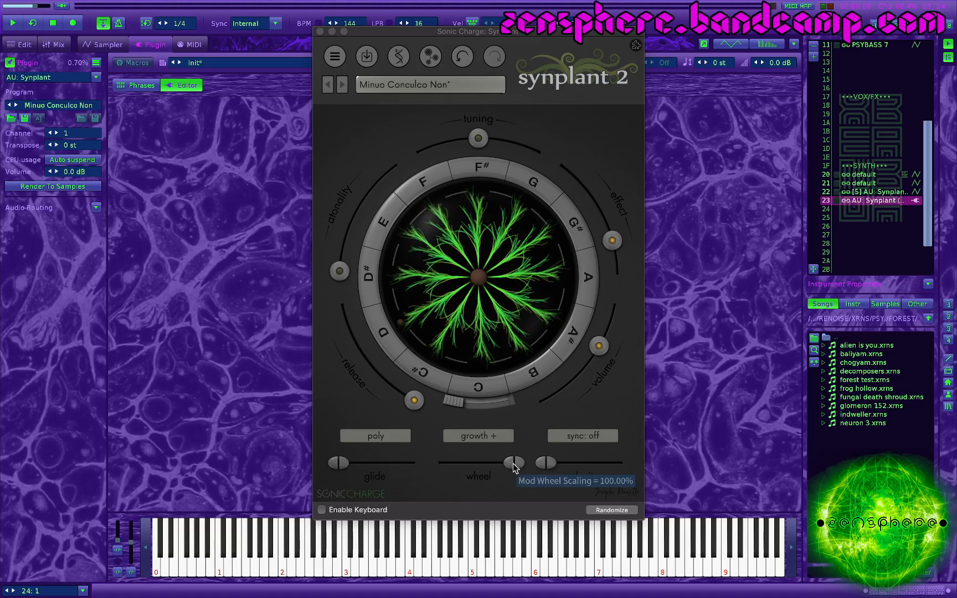
Step: Try a lower mod wheel scaling and restore it to 100%
drag(513, 464, 477, 465)
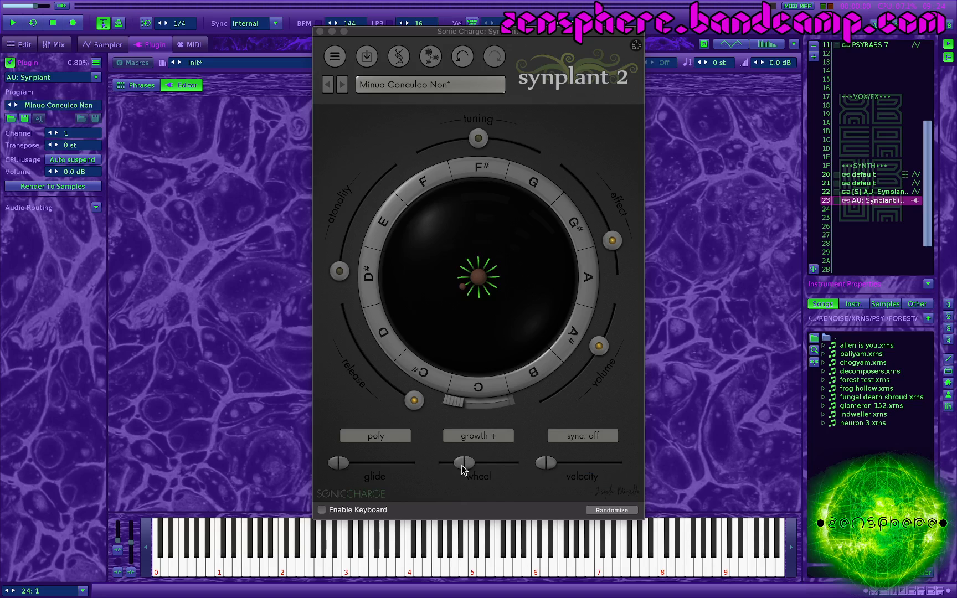
mouse_move(463, 468)
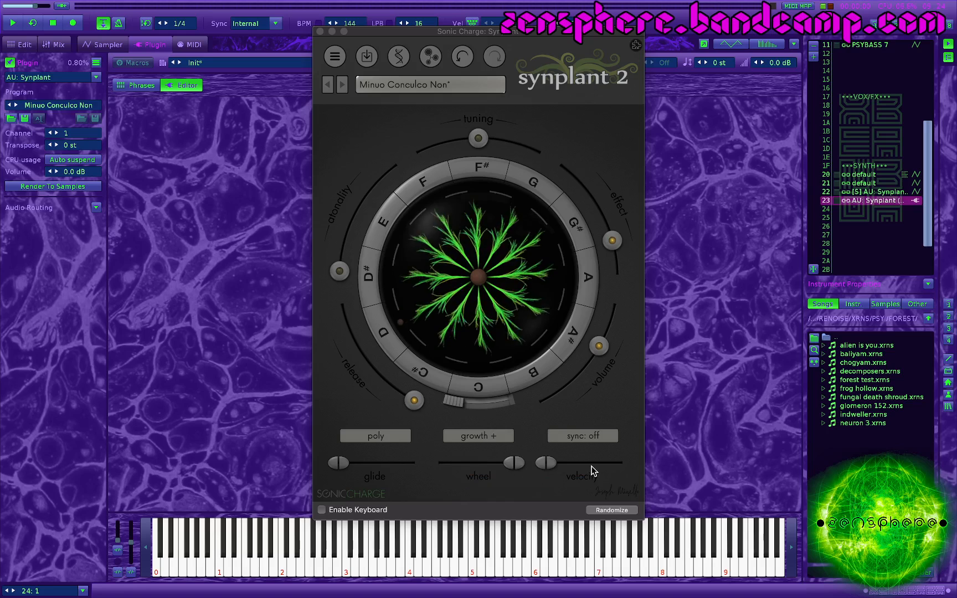
mouse_move(594, 467)
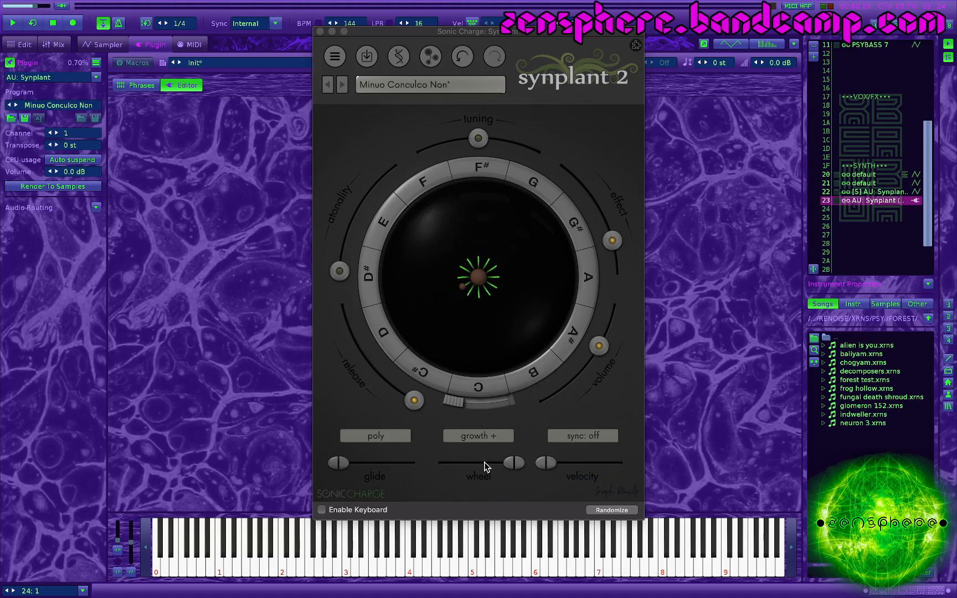
Step: Review the tempo sync divisions and keep tempo sync set to off
click(583, 436)
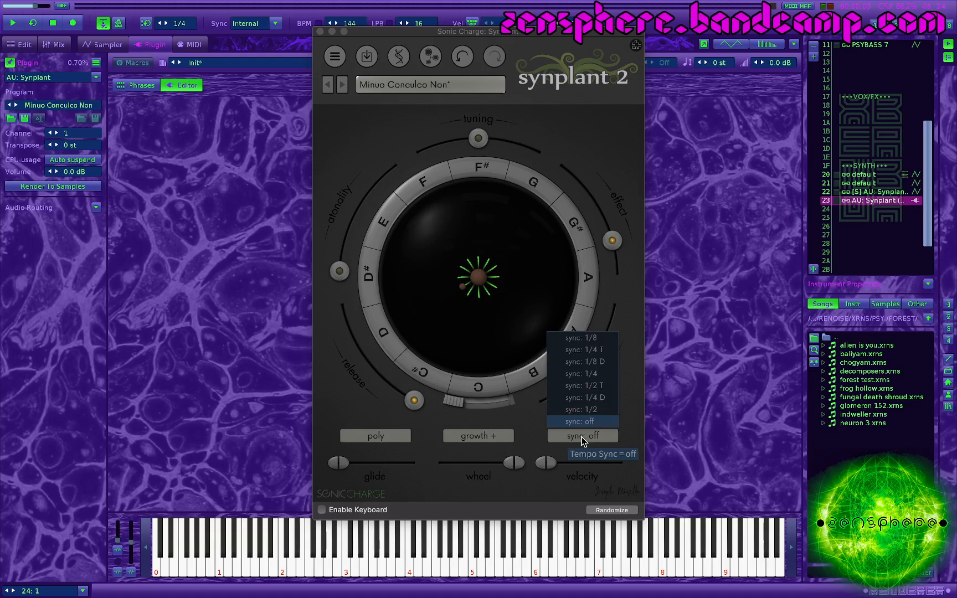
click(582, 410)
click(573, 426)
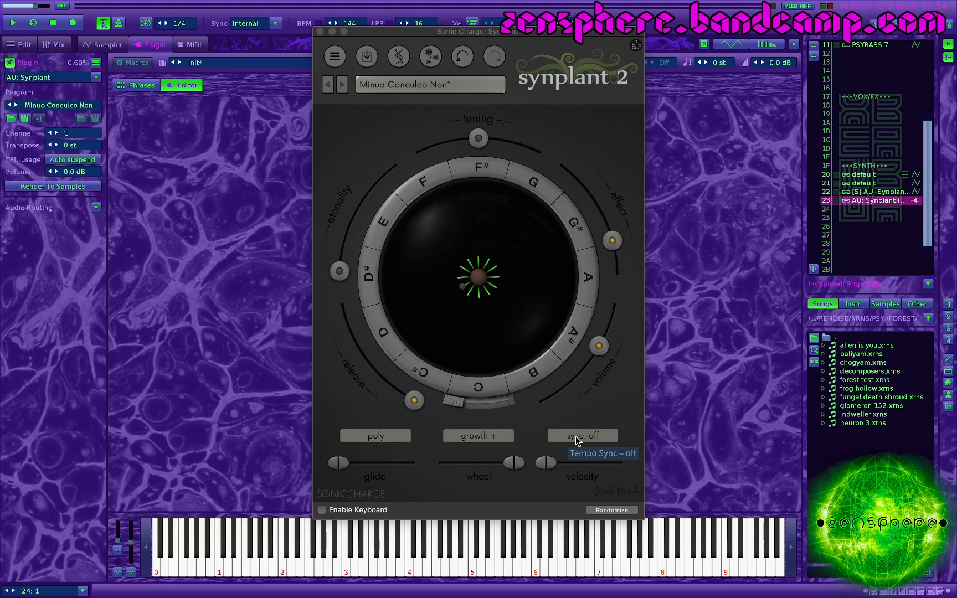
Step: Try the velocity slider and a release of 16.557 s, and return both controls to their original settings
drag(546, 463, 515, 474)
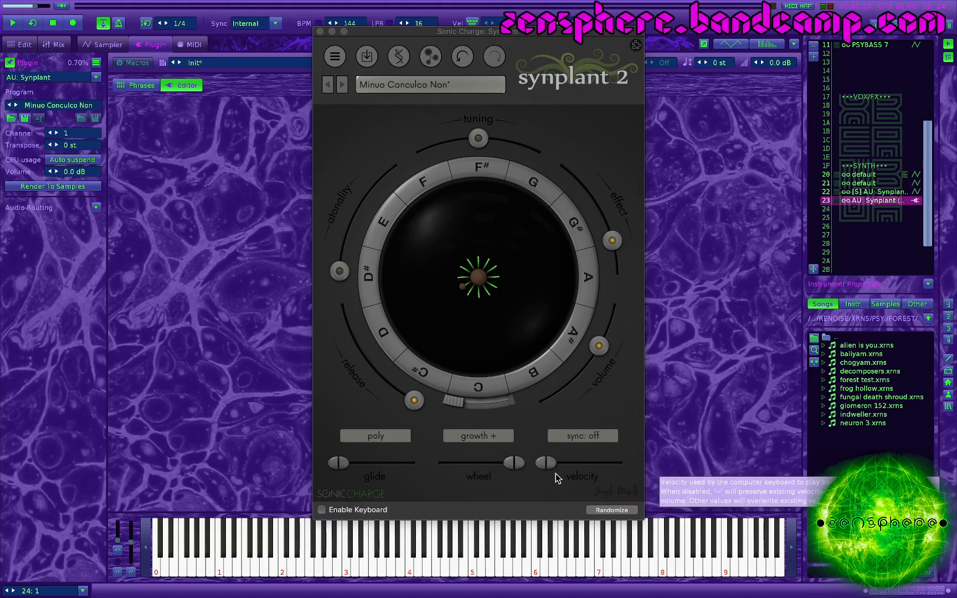
mouse_move(547, 468)
drag(403, 396, 376, 467)
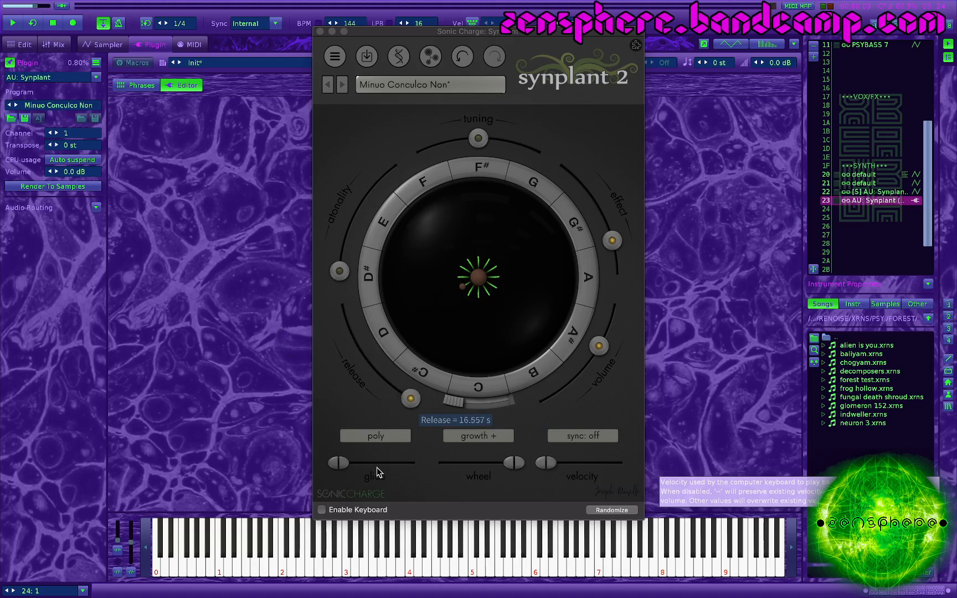
drag(411, 404, 326, 306)
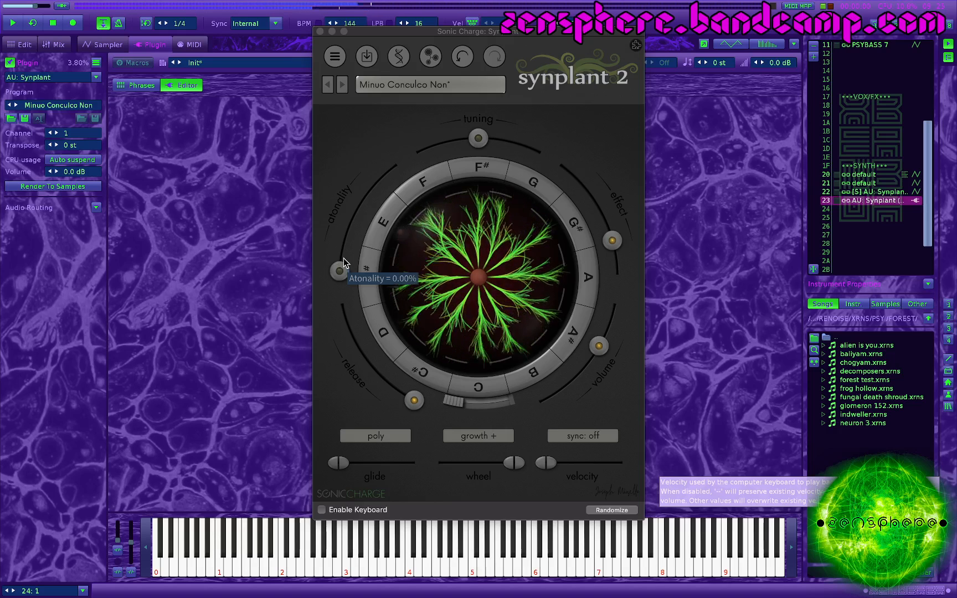
Step: Try the atonality at the end of its range, return it to 0%, and test the tuning control around its centre
drag(339, 271, 396, 157)
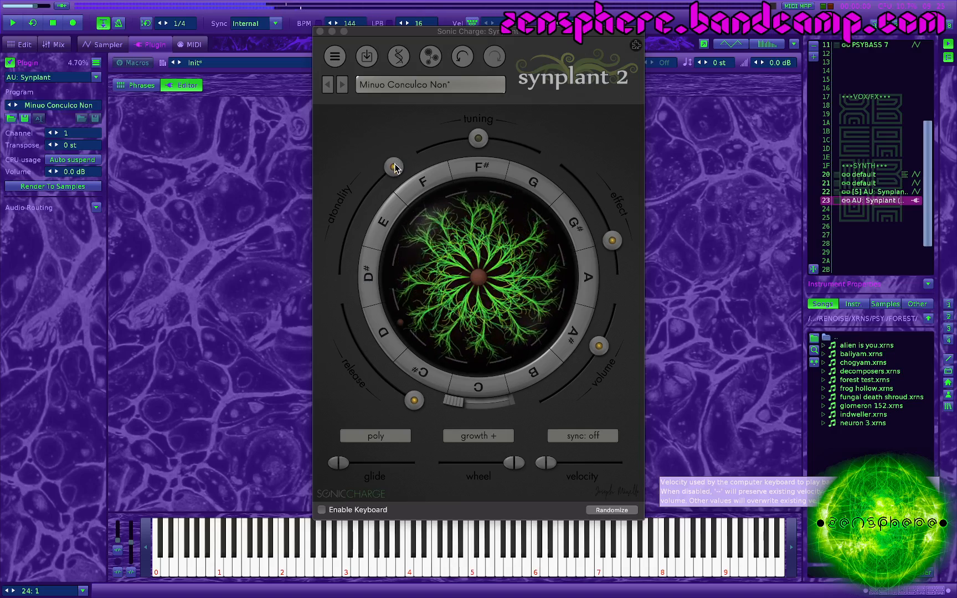
drag(396, 156, 375, 301)
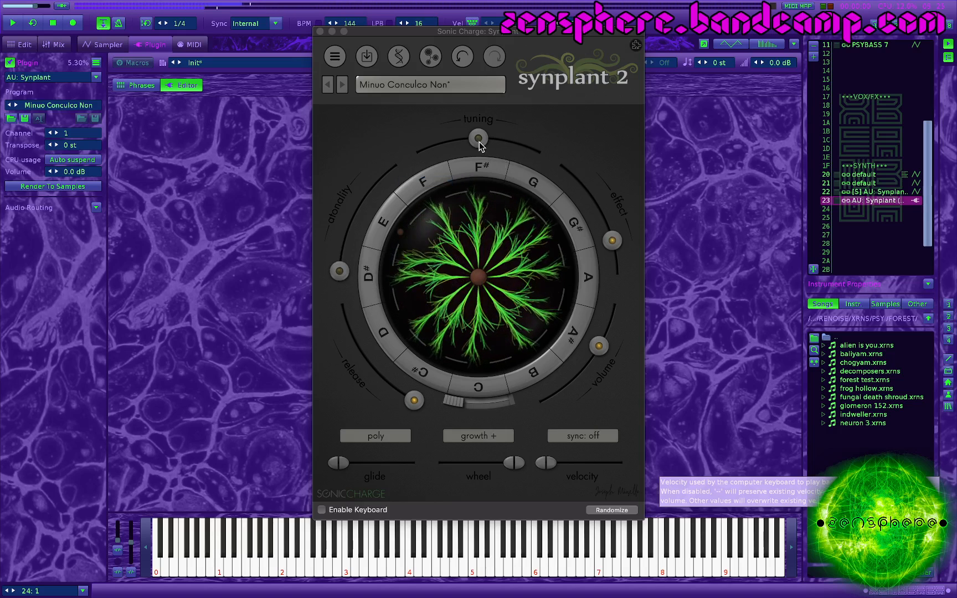
mouse_move(479, 142)
mouse_move(476, 141)
mouse_down()
mouse_move(417, 179)
mouse_move(485, 145)
mouse_move(585, 173)
mouse_move(481, 138)
mouse_up()
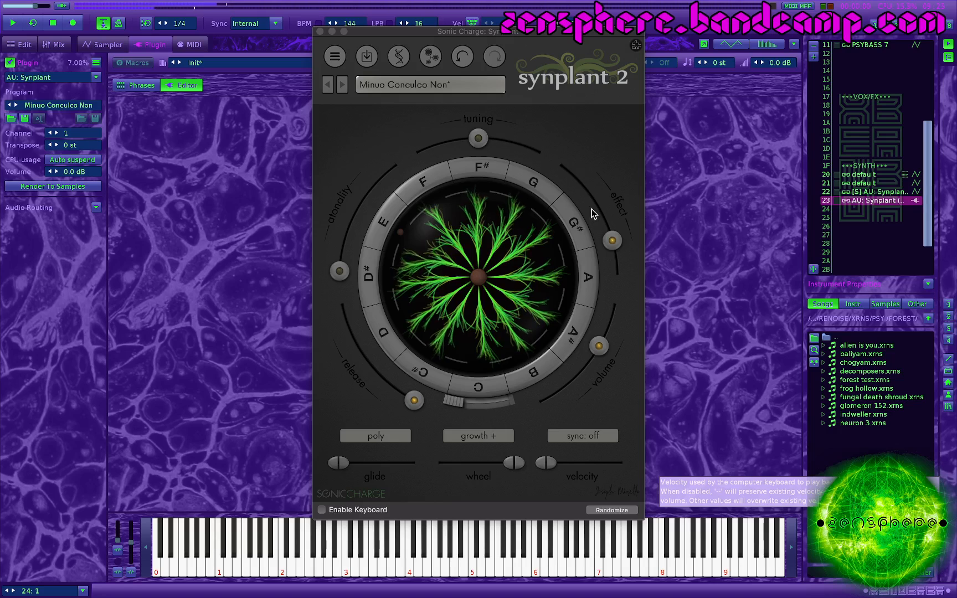
Step: Reduce the effect amount of the patch slightly
drag(613, 241, 590, 225)
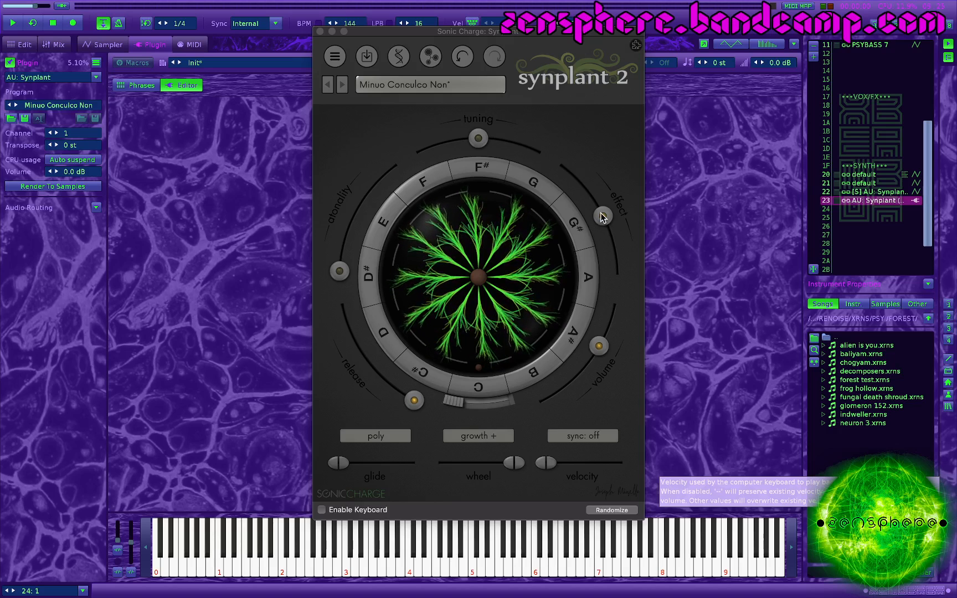
mouse_move(603, 218)
drag(607, 250, 593, 217)
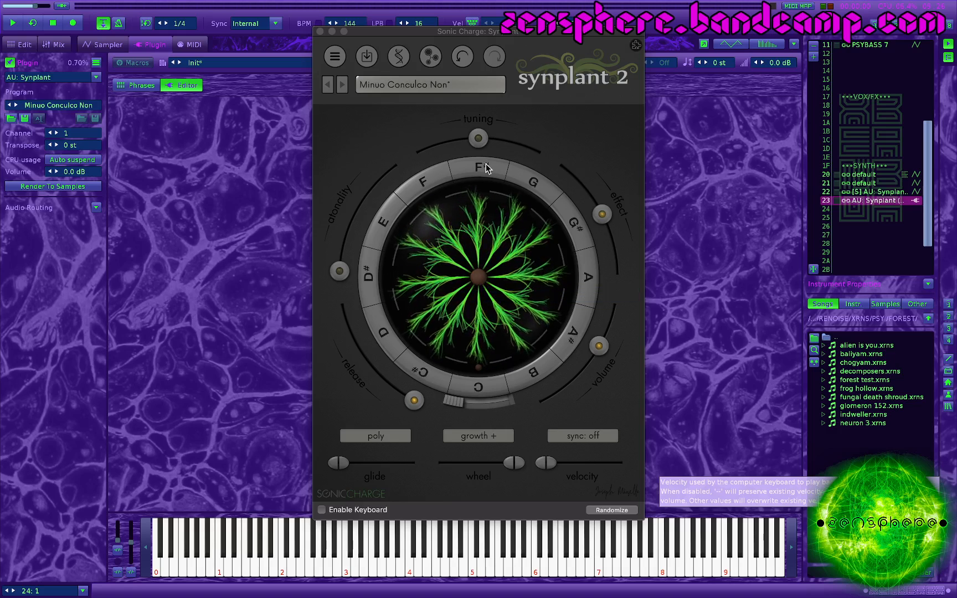
Step: Plant a new random seed and clone its selected branch
key(super)
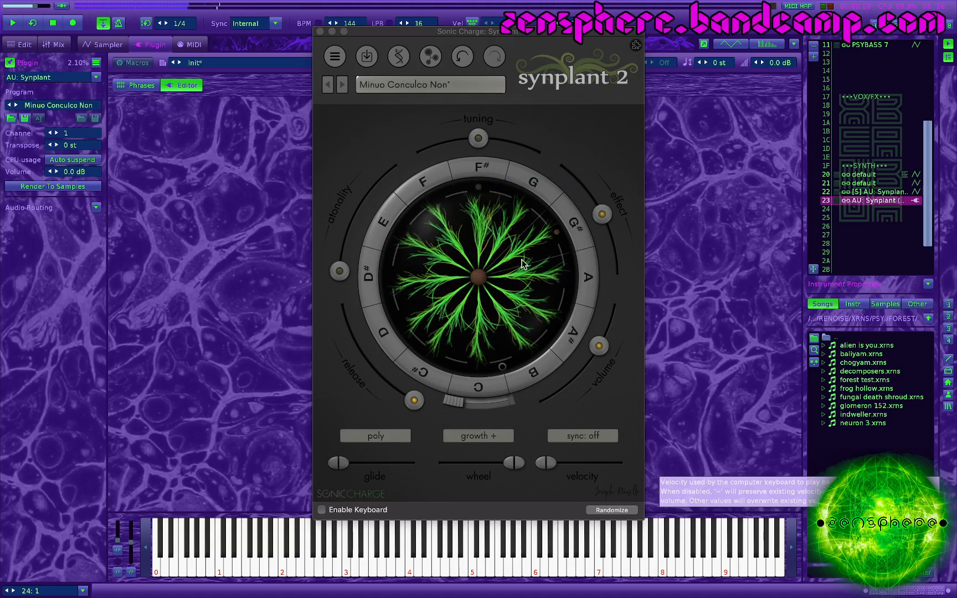
super+click(480, 278)
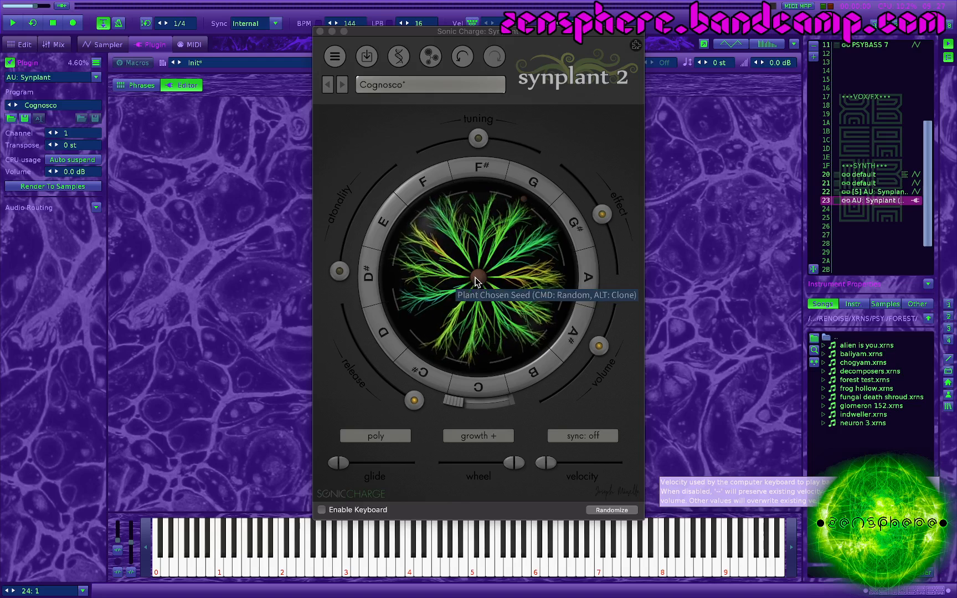
key(alt)
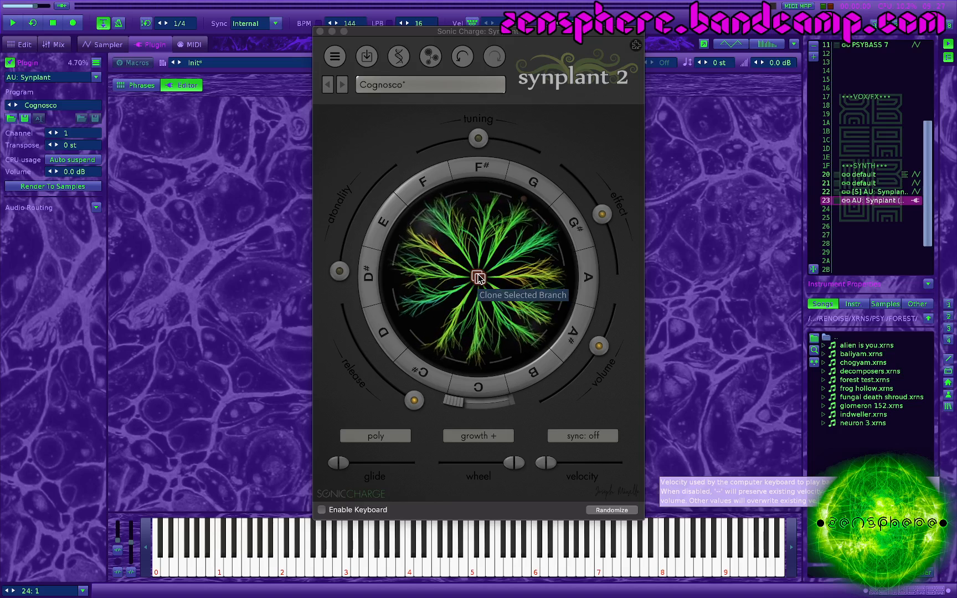
key(alt)
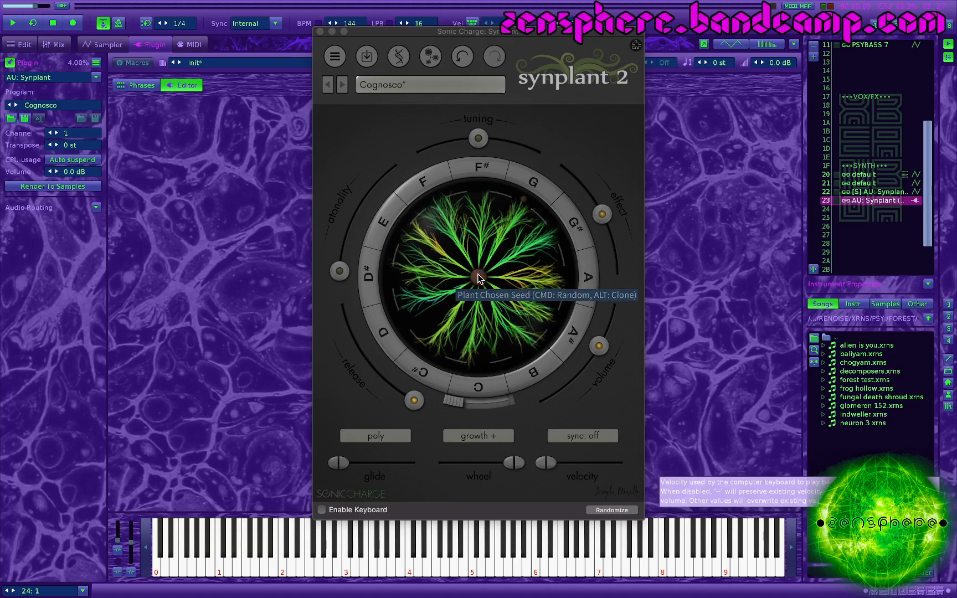
Step: Replace the current plant with another new random seed
key(super)
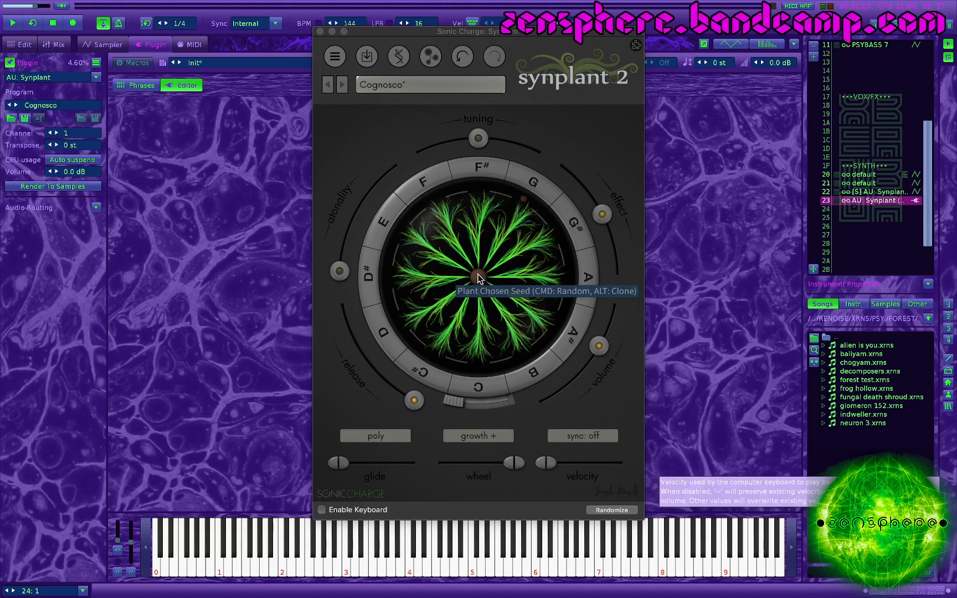
key(super)
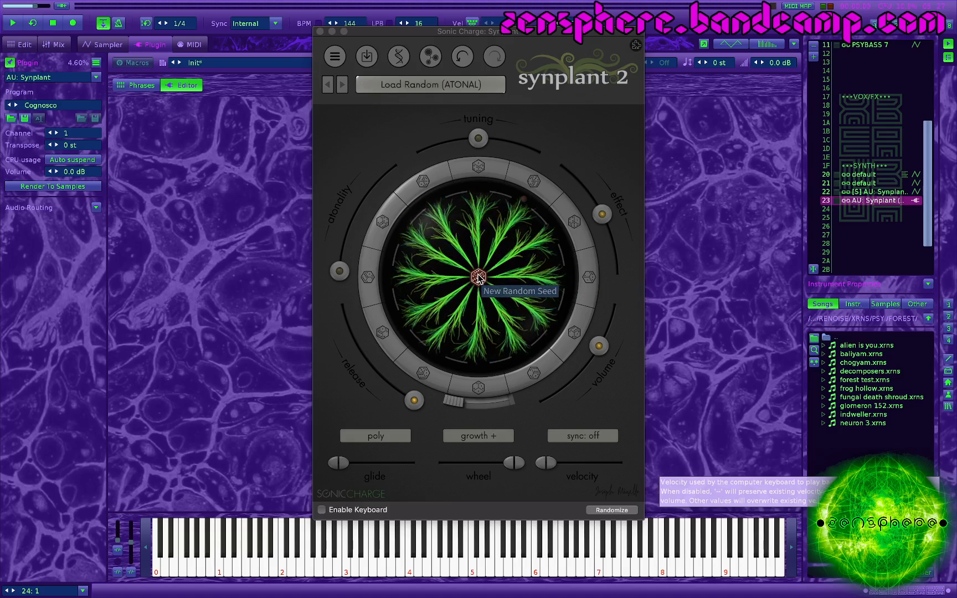
super+click(479, 278)
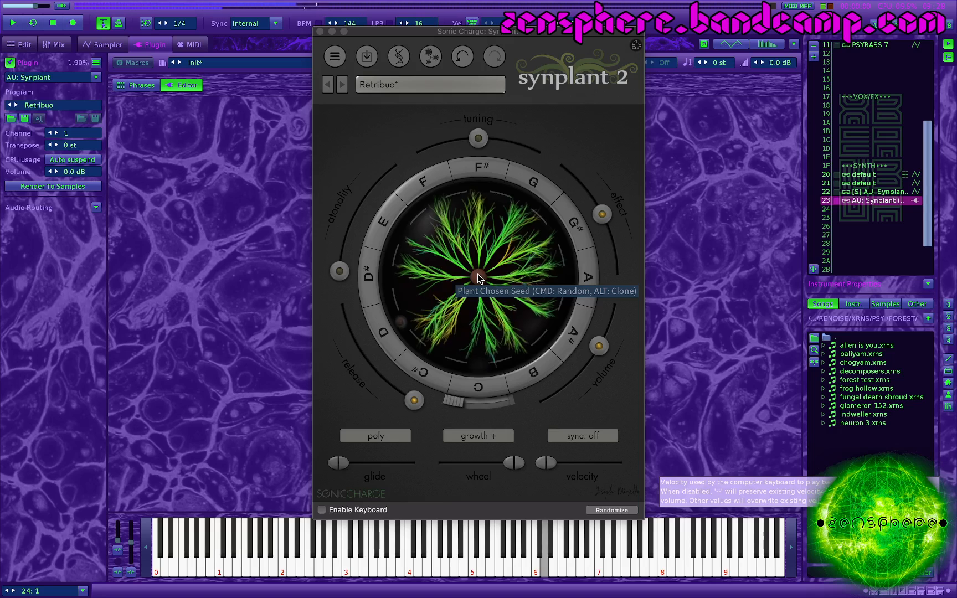
click(479, 278)
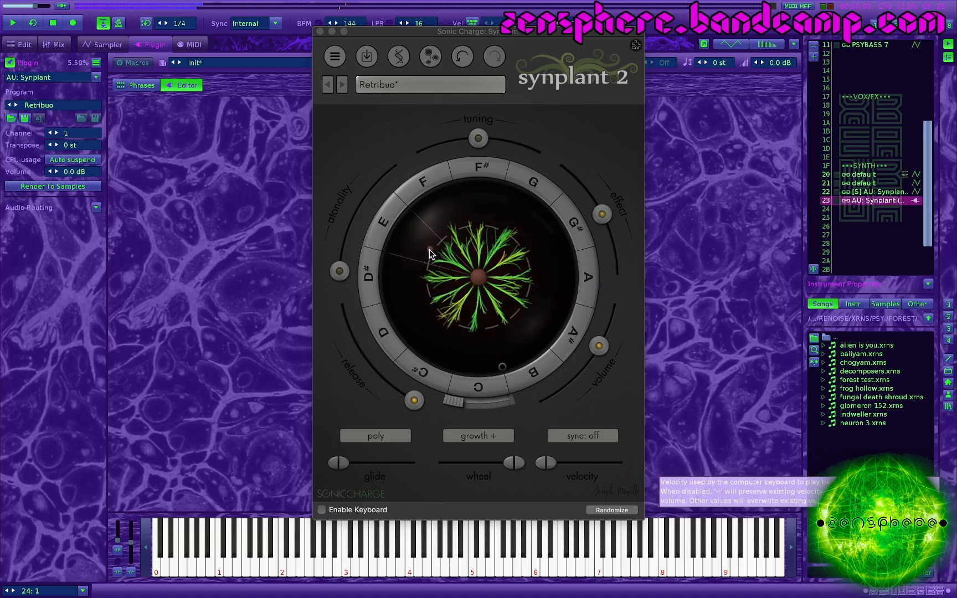
Step: Adjust the branch growth, pulling the plant's branches in toward the central seed
mouse_move(430, 250)
mouse_down()
mouse_move(503, 219)
mouse_move(538, 347)
mouse_move(411, 256)
mouse_move(602, 250)
mouse_move(414, 275)
mouse_move(427, 253)
mouse_up()
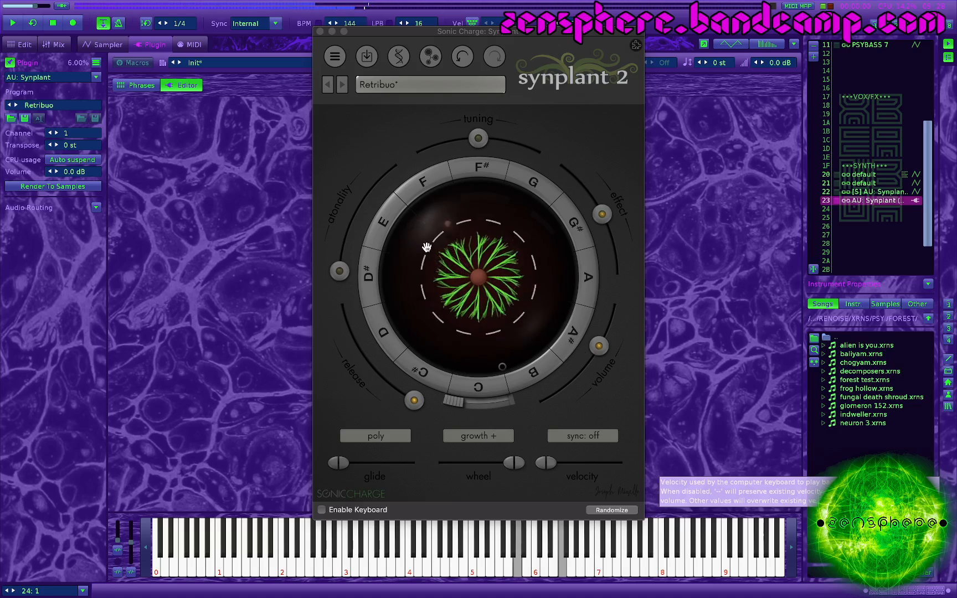
scroll(426, 247, up, 5)
scroll(427, 247, down, 10)
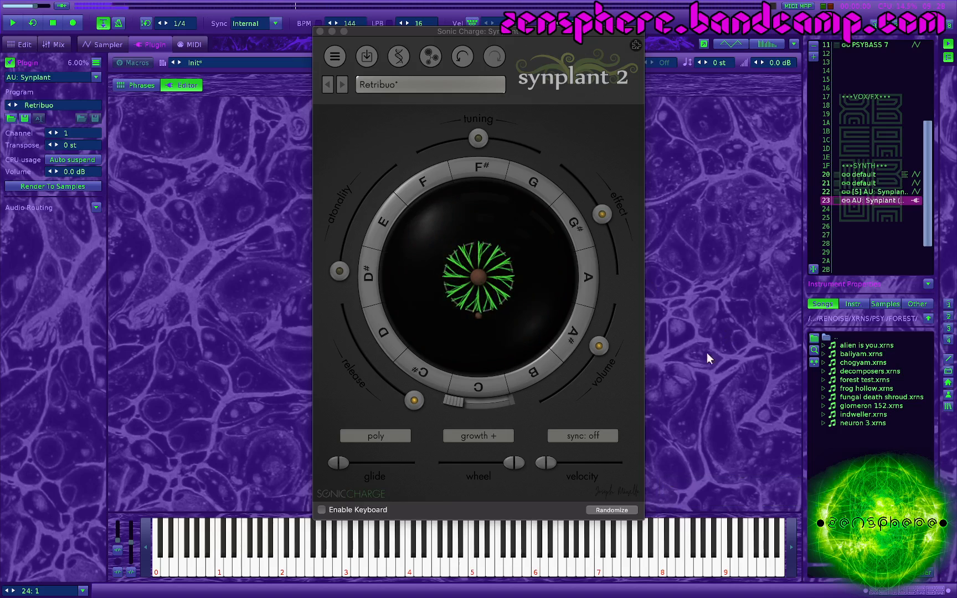
Step: Lower the synth's volume slightly and plant the chosen seed at the centre
drag(593, 353, 590, 356)
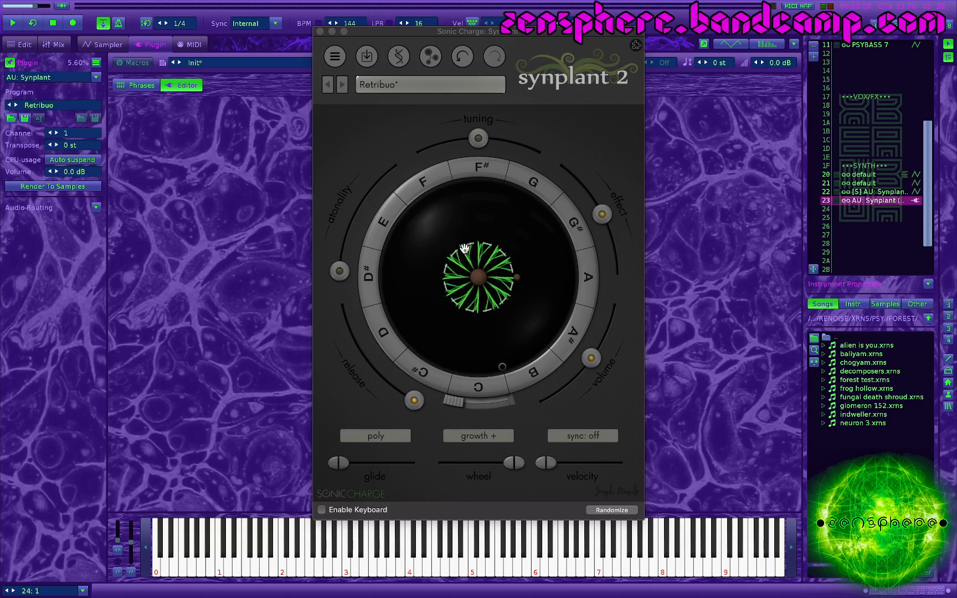
click(478, 278)
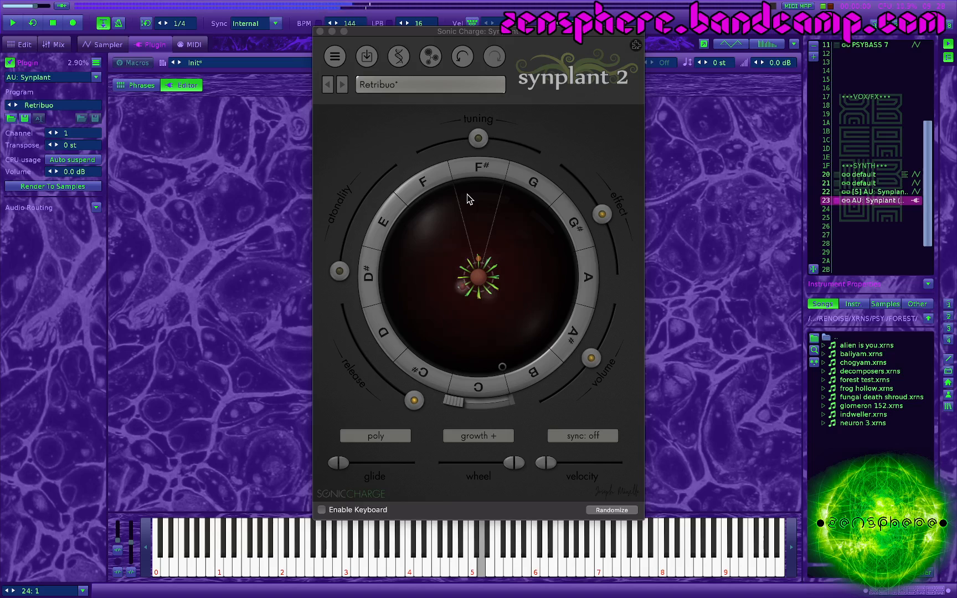
Step: Open the DNA editor and look through its Envelope and LFO, Oscillators, and Filter and effects sections
click(399, 56)
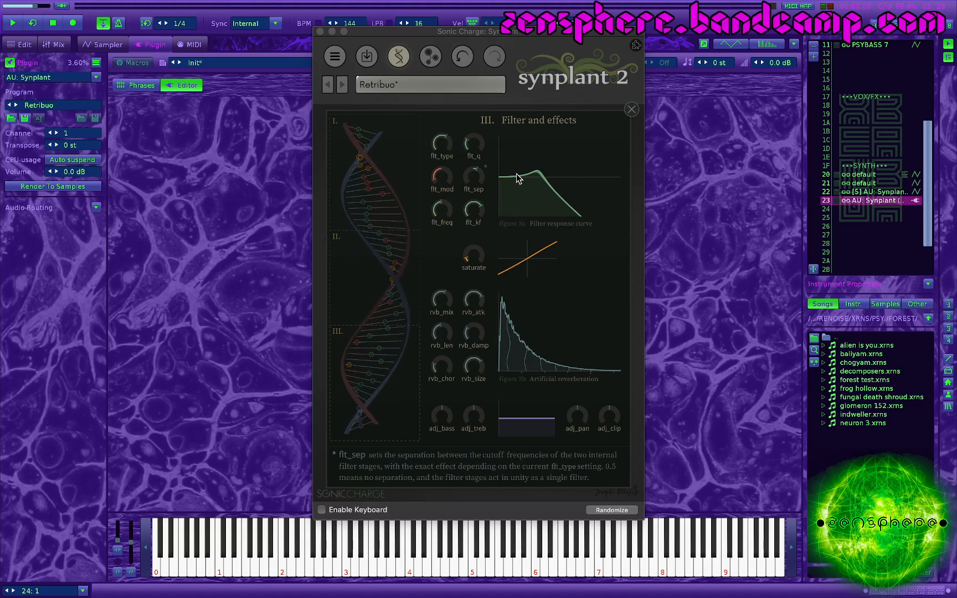
click(335, 131)
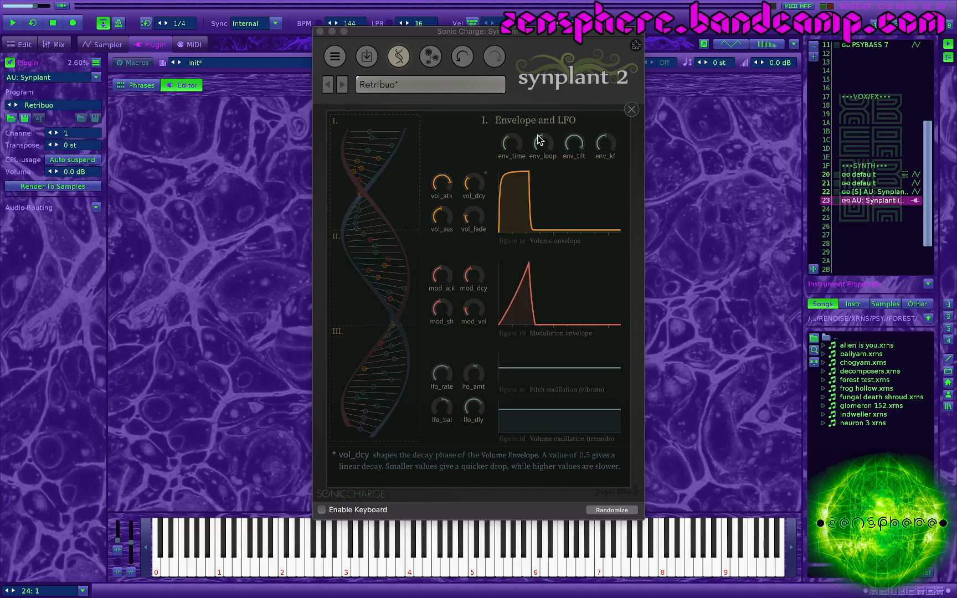
click(336, 239)
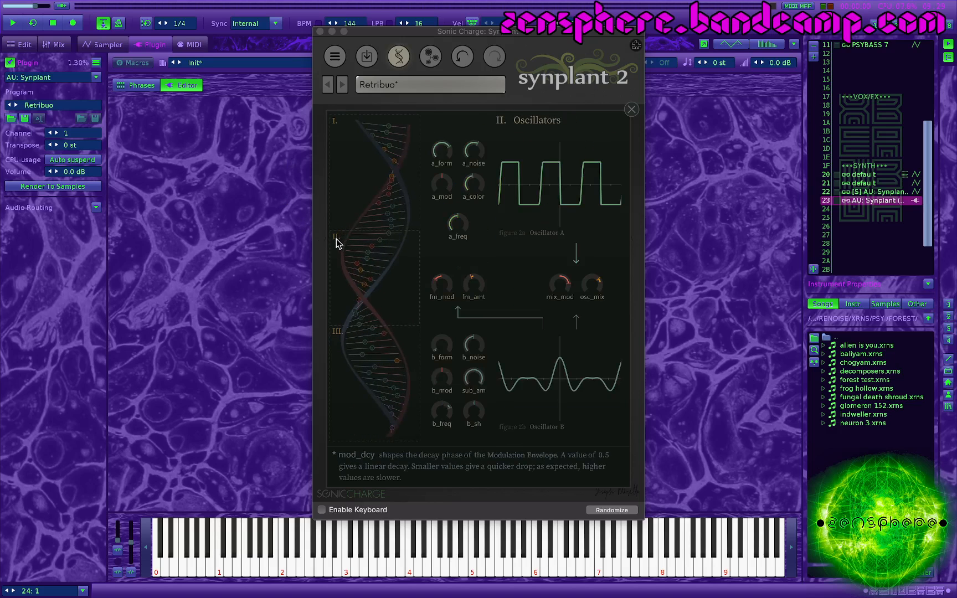
click(339, 333)
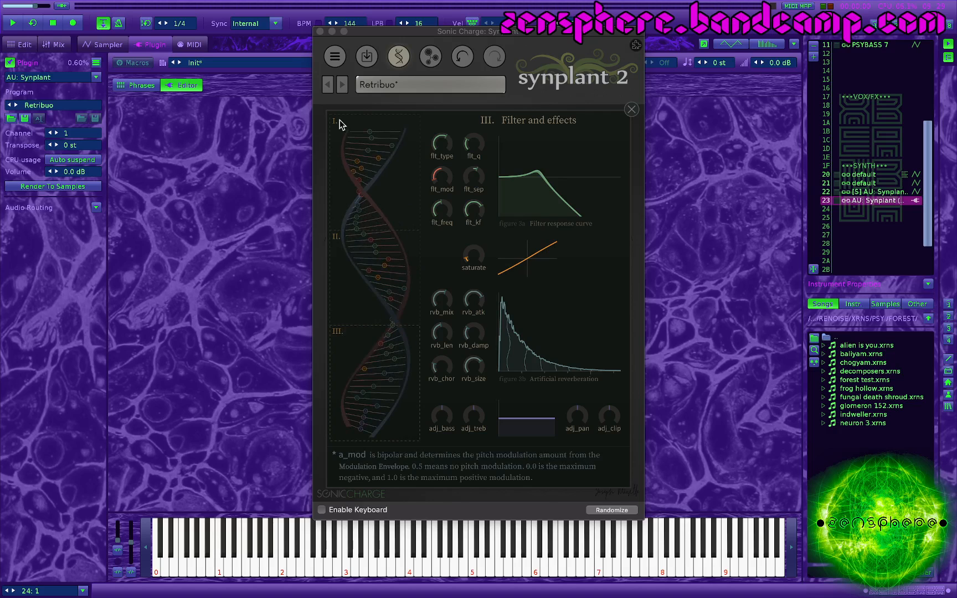
mouse_move(365, 134)
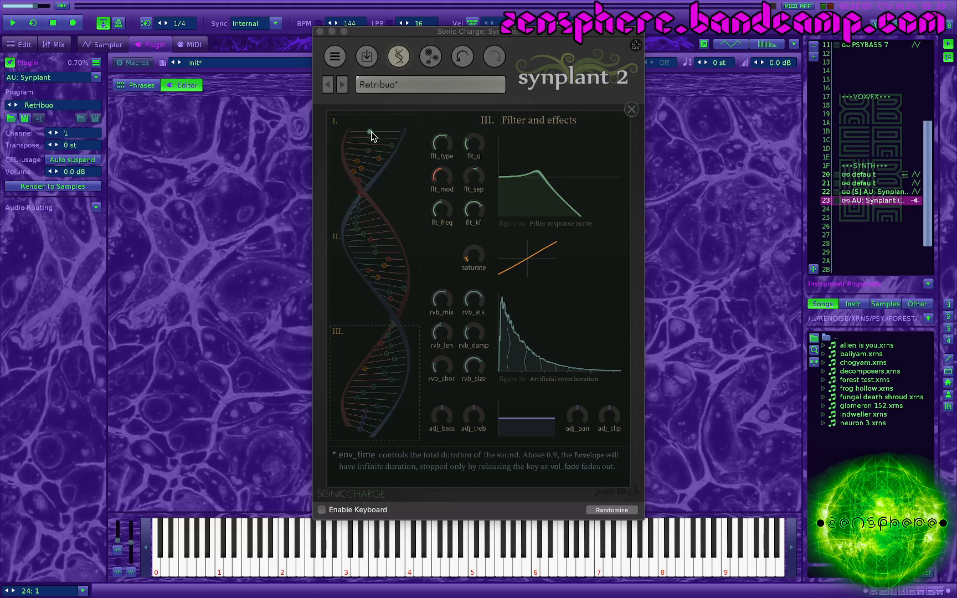
Step: Reshape the looping envelope by setting env_time and env_tilt to 1.0000 and lowering vol_atk
mouse_move(372, 136)
mouse_down()
mouse_move(392, 139)
mouse_move(384, 136)
mouse_up()
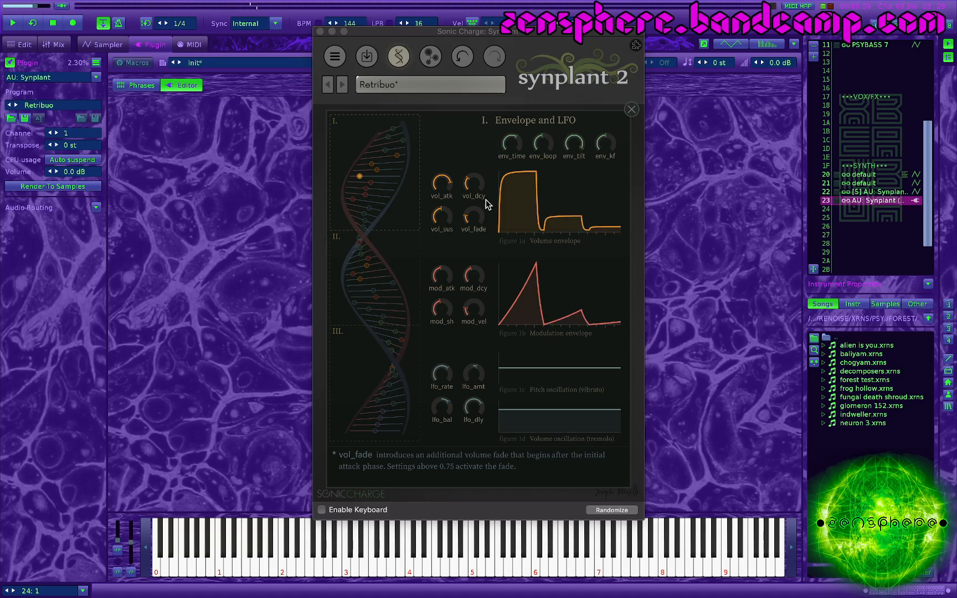
drag(442, 184, 444, 232)
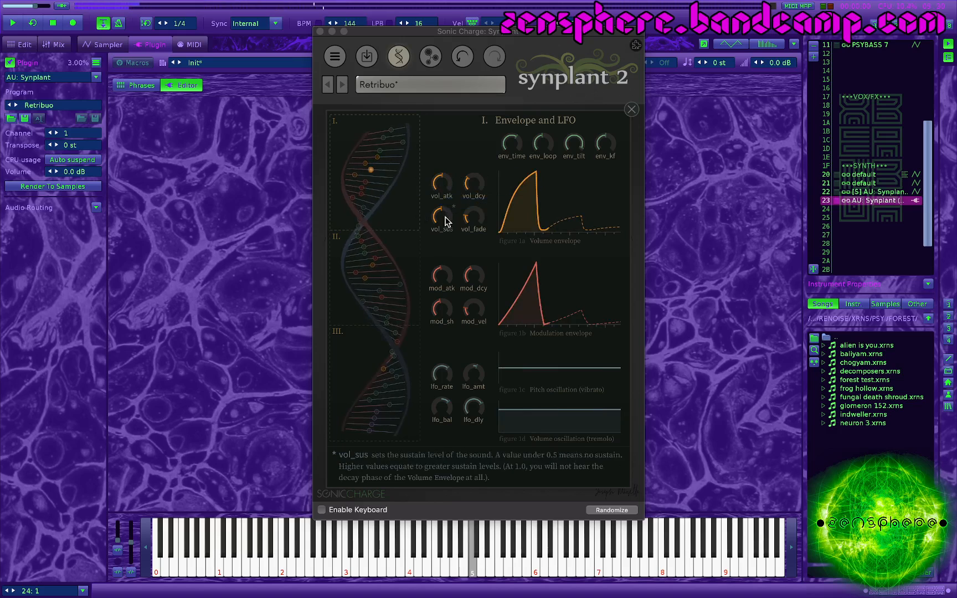
drag(511, 144, 512, 90)
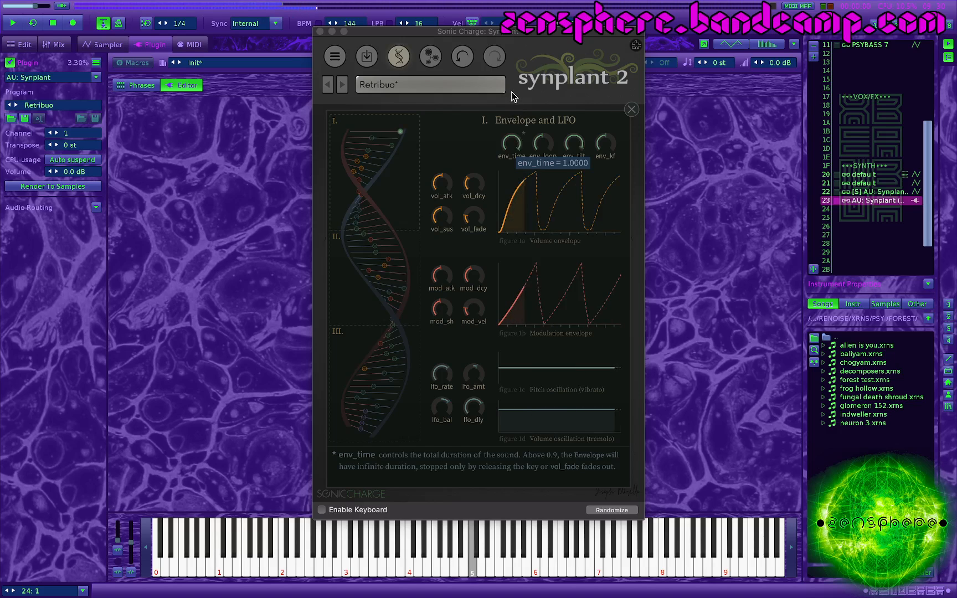
mouse_move(574, 144)
mouse_down()
mouse_move(570, 216)
mouse_move(568, 109)
mouse_up()
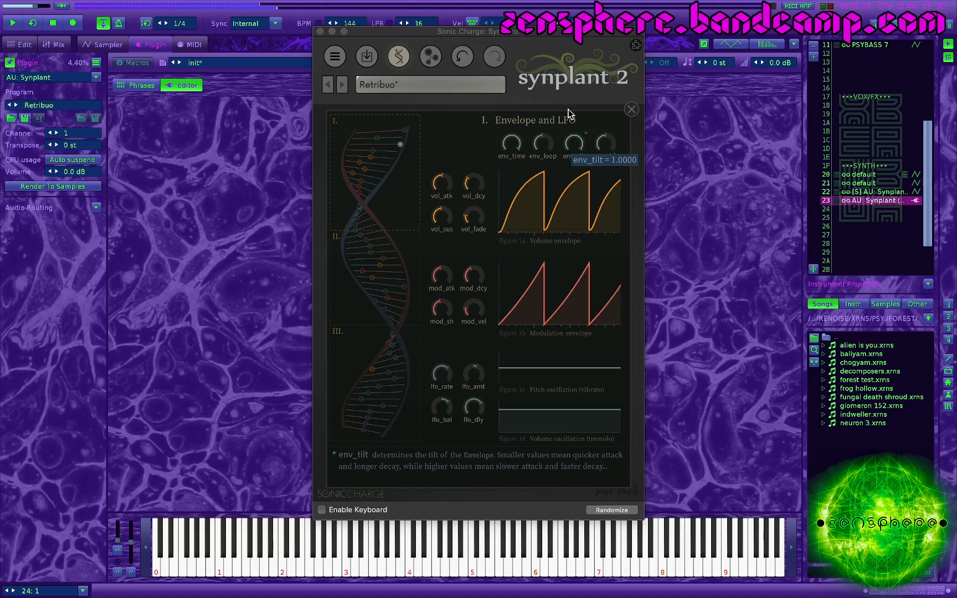
drag(449, 180, 436, 241)
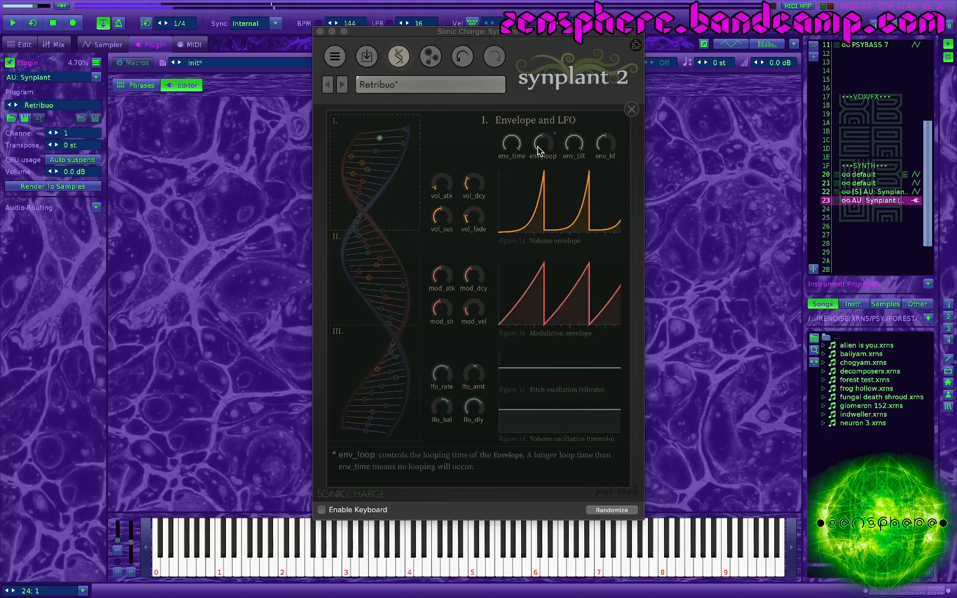
mouse_move(512, 148)
mouse_move(512, 149)
mouse_down()
mouse_move(509, 186)
mouse_move(506, 151)
mouse_up()
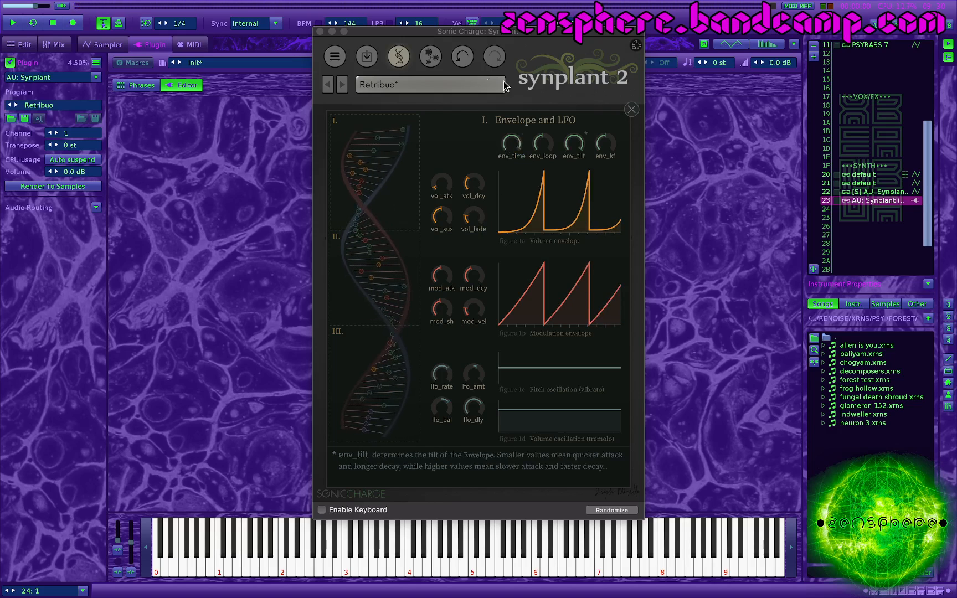
Step: Return to the plant view, set the sync to 1/8 and play a test note
click(399, 56)
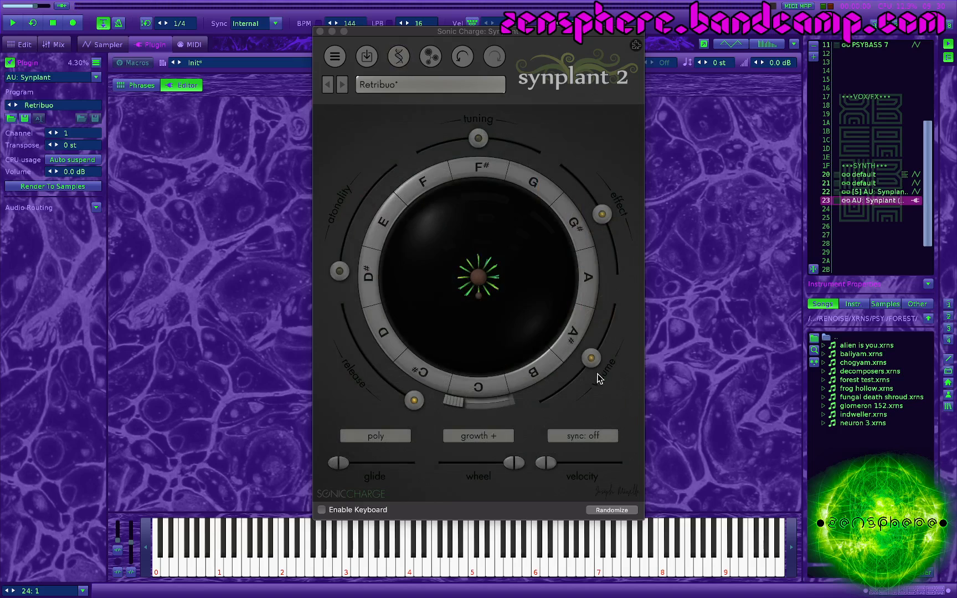
click(579, 435)
click(586, 338)
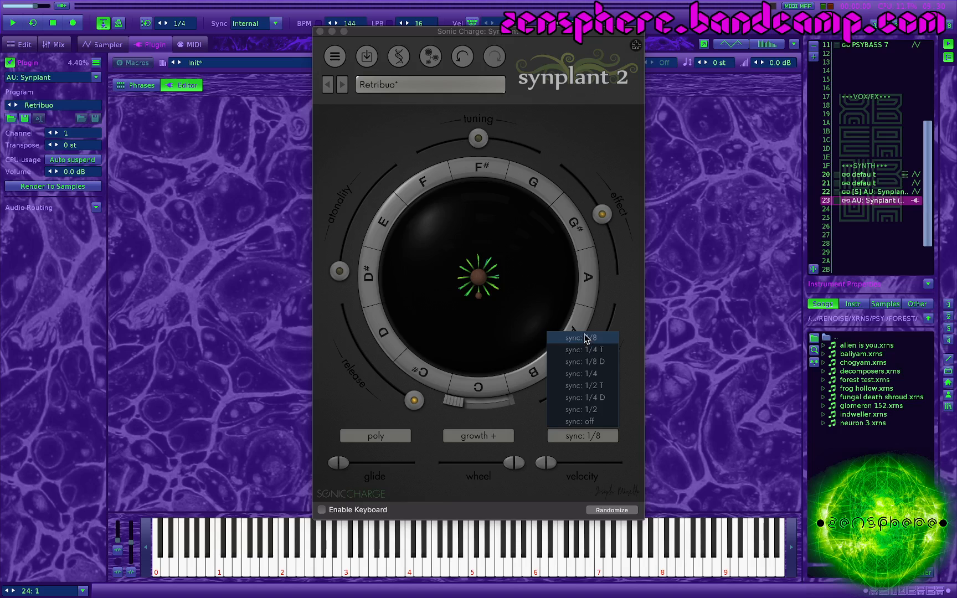
key(q)
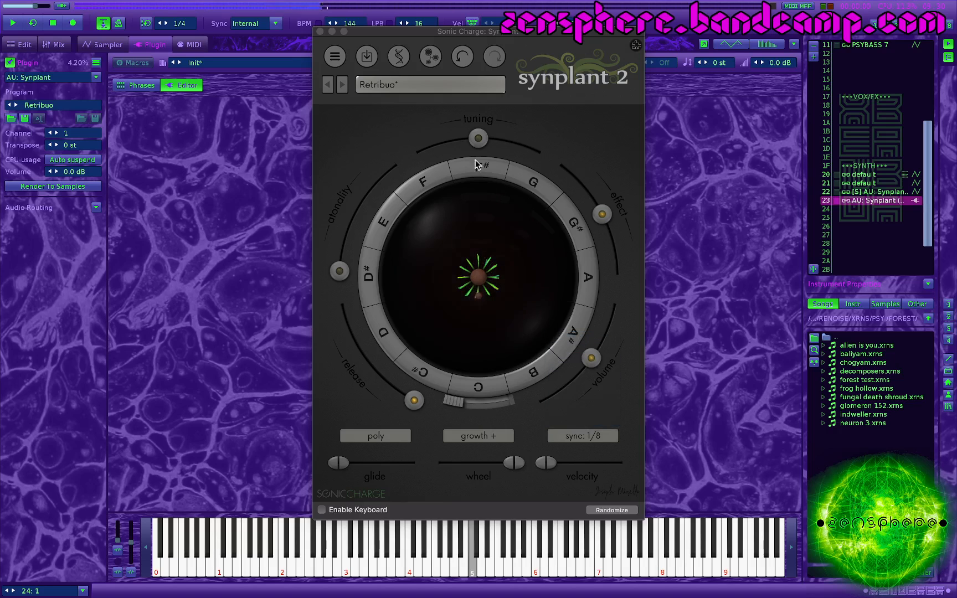
Step: Reopen the DNA editor, raise vol_sus and vol_fade, and lower env_tilt for a quick attack and longer decay
click(399, 57)
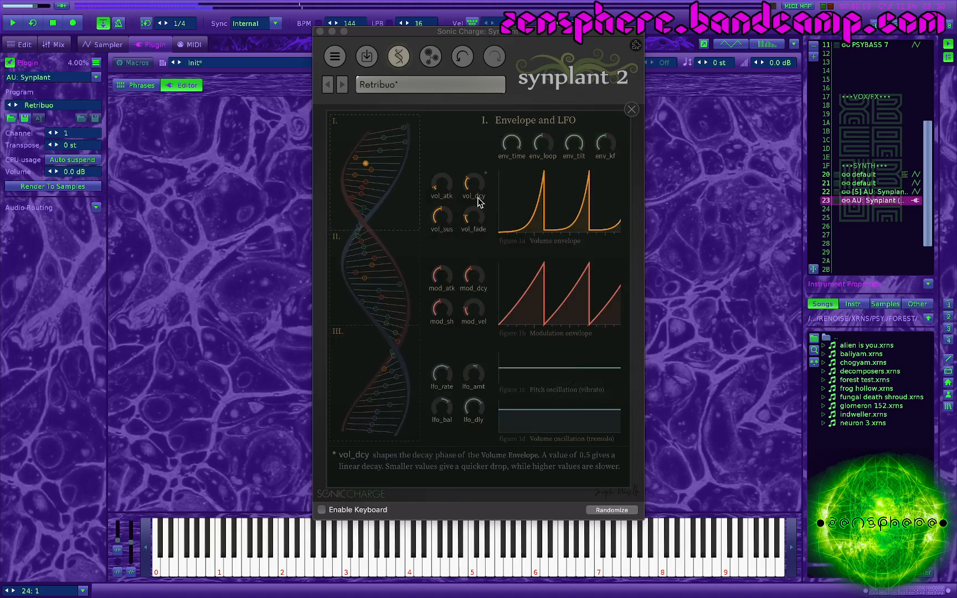
drag(467, 221, 478, 194)
drag(481, 254, 482, 258)
drag(438, 217, 438, 216)
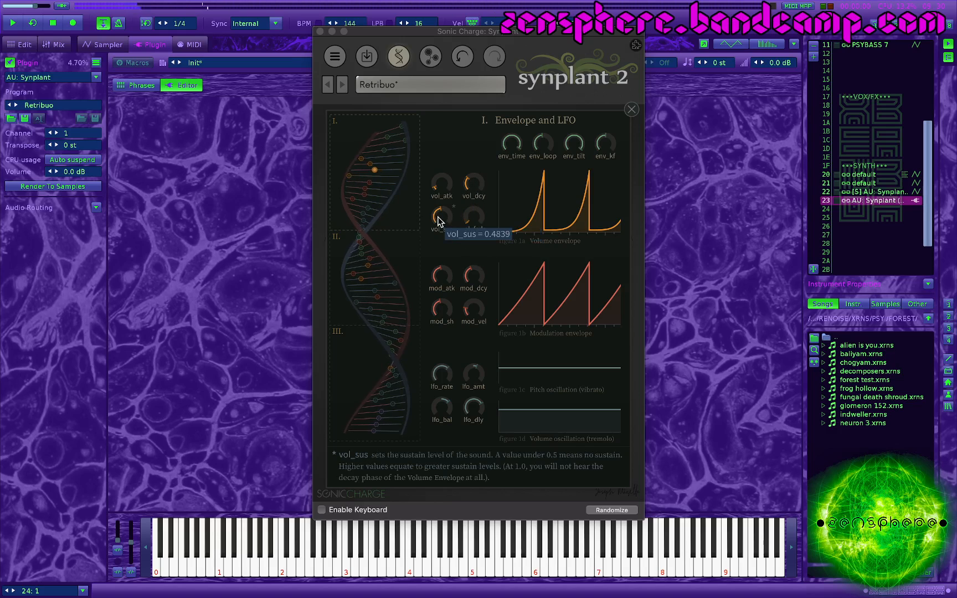
drag(438, 258, 483, 169)
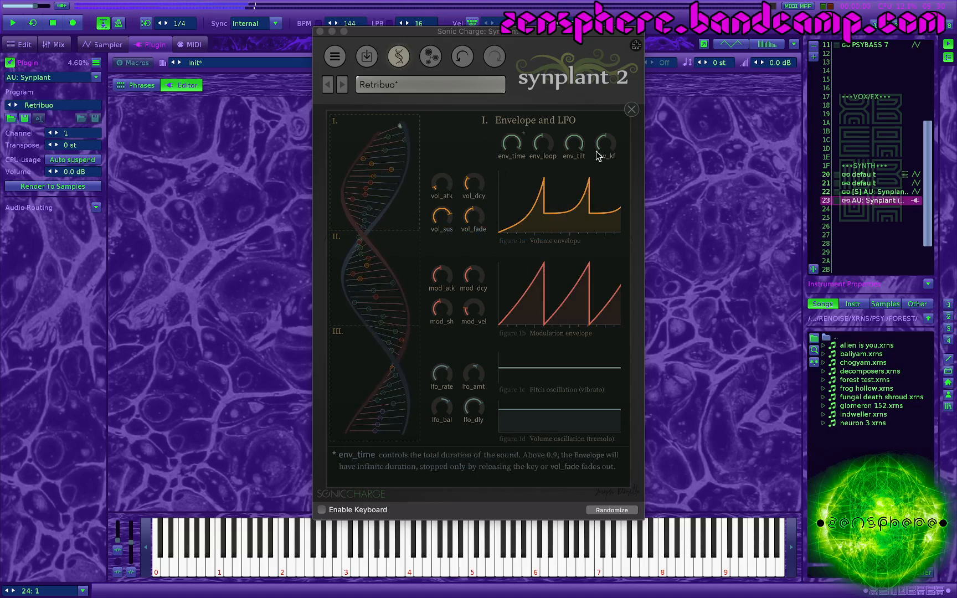
drag(574, 143, 529, 221)
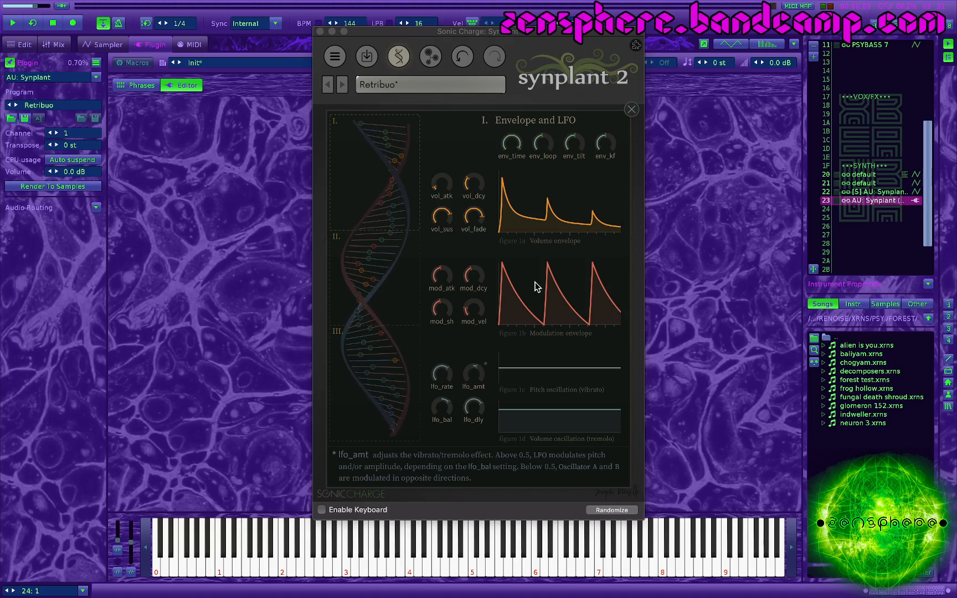
Step: In the Oscillators section, reshape the waveforms with a_form and b_form, and adjust the noise, raising a_noise to 0.8869
click(363, 270)
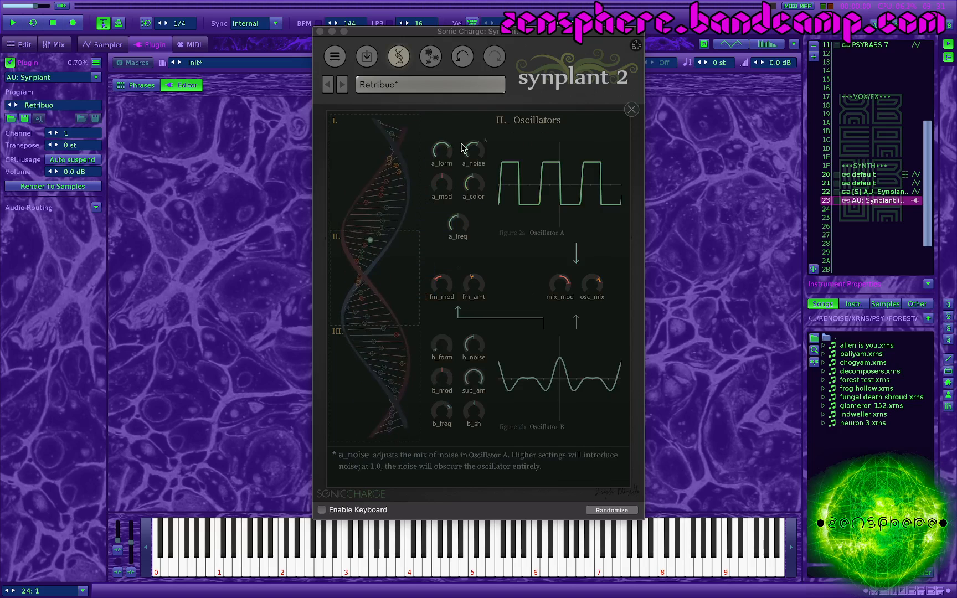
mouse_move(447, 150)
mouse_down()
mouse_move(438, 250)
mouse_move(446, 123)
mouse_move(449, 144)
mouse_up()
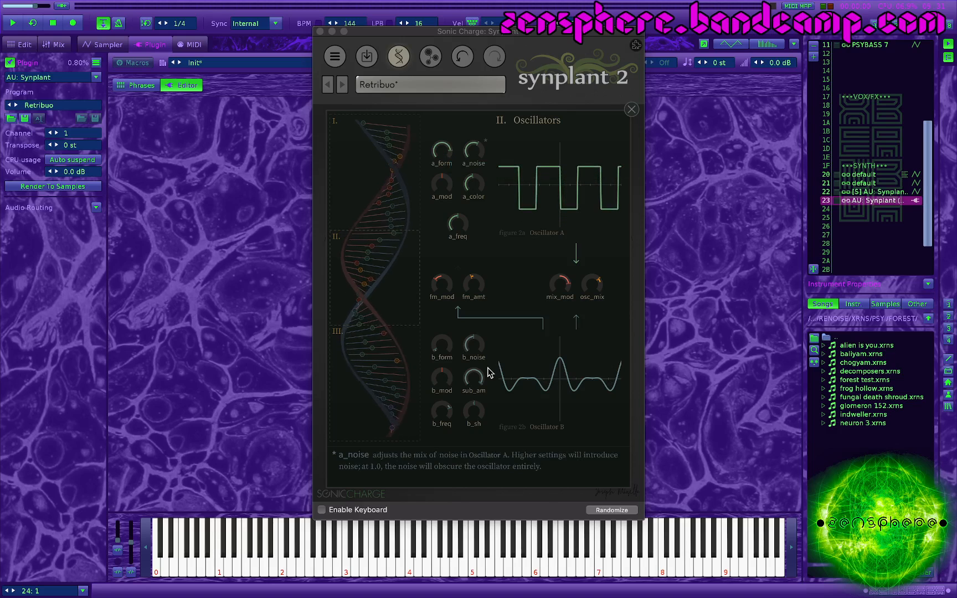
drag(443, 347, 474, 324)
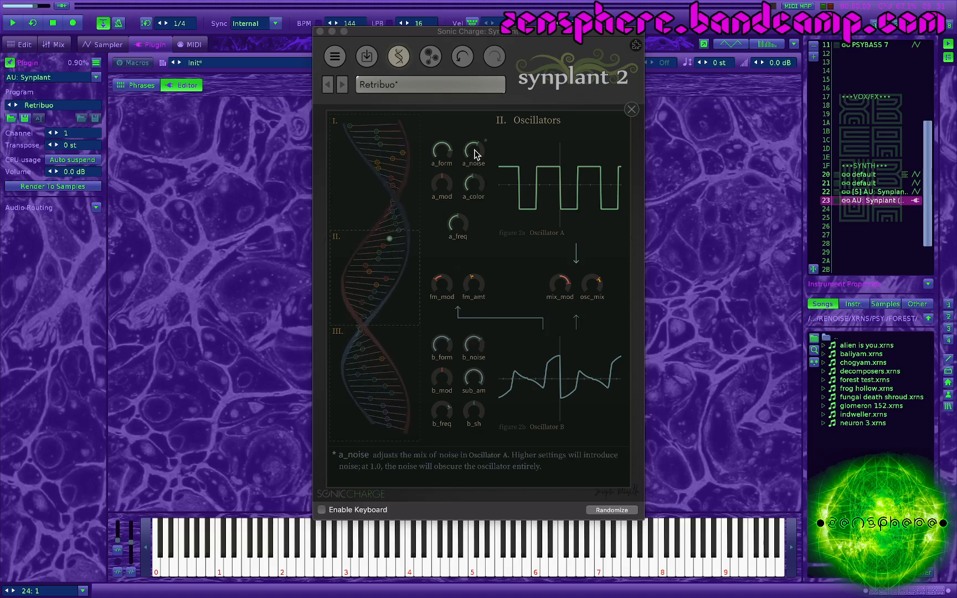
drag(474, 150, 515, 157)
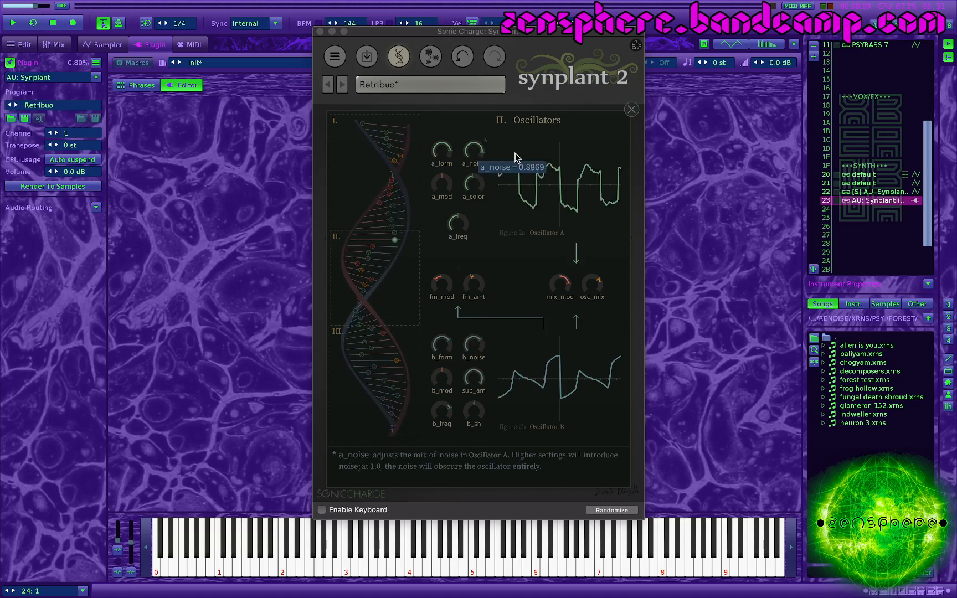
drag(475, 348, 500, 354)
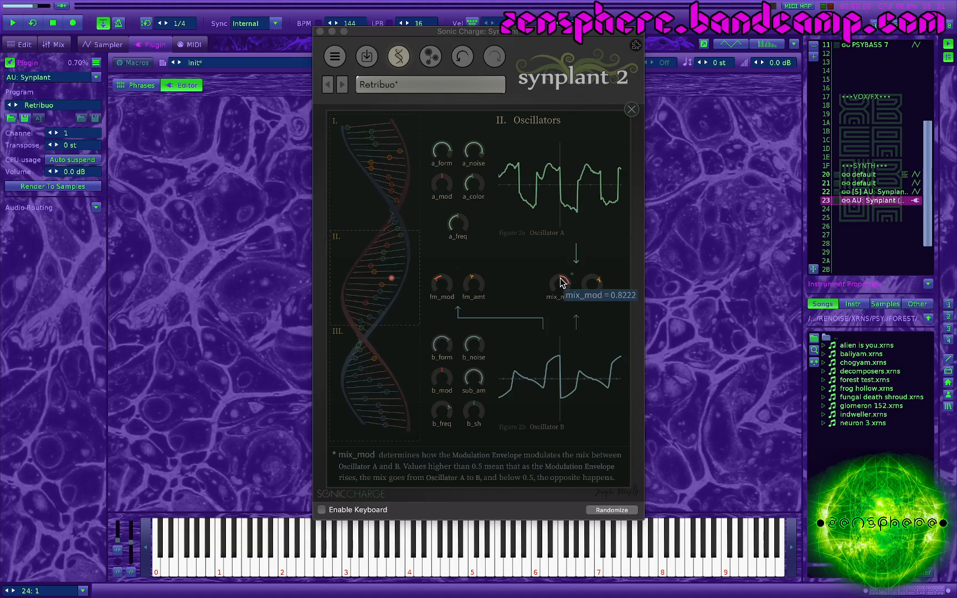
Step: Try different fm_mod and mix_mod amounts and shift osc_mix toward Oscillator B
mouse_move(563, 287)
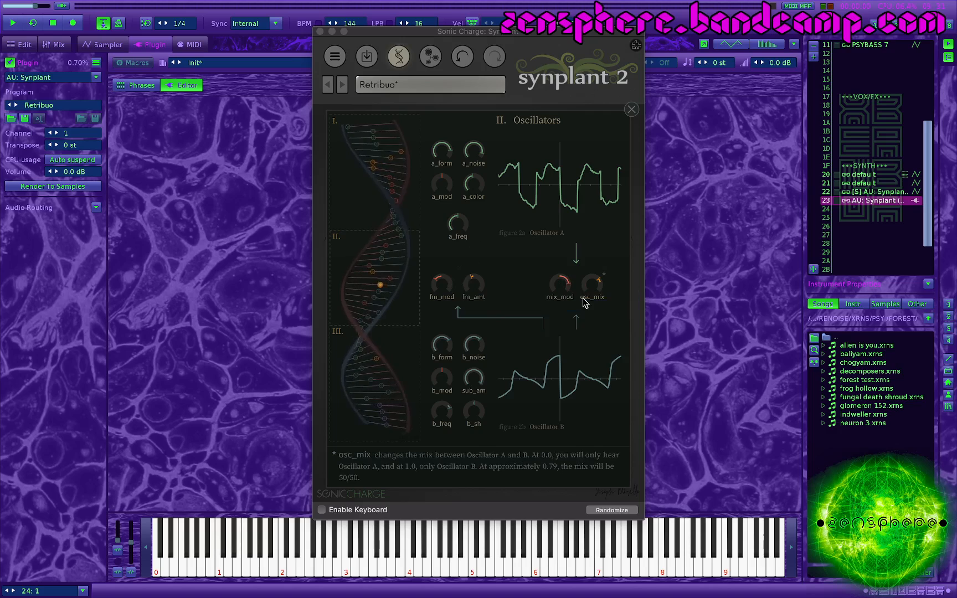
mouse_move(469, 293)
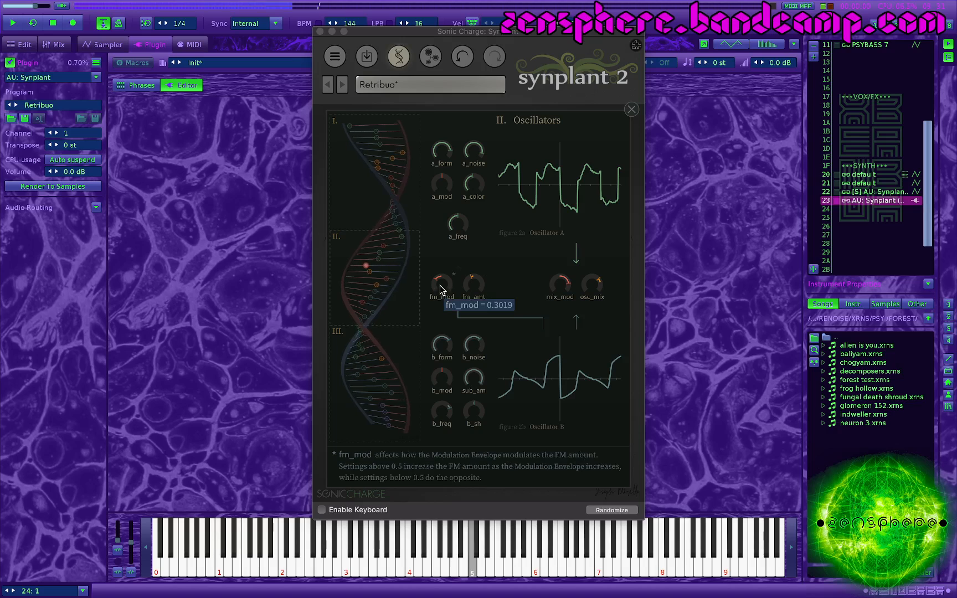
drag(440, 284, 450, 247)
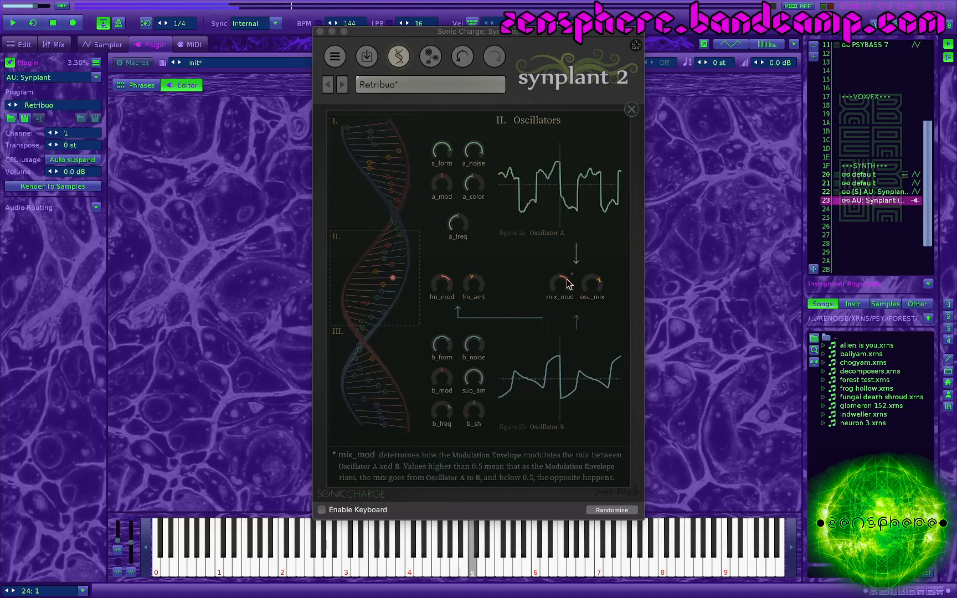
drag(565, 281, 466, 287)
click(590, 292)
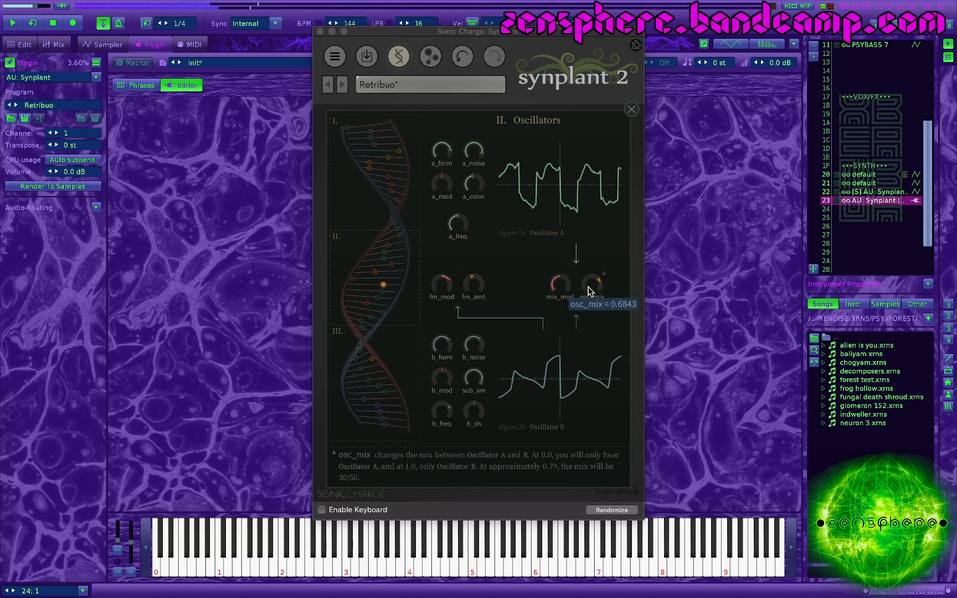
drag(541, 286, 671, 292)
Step: Raise fm_amt well above its midpoint, and lower Oscillator A's a_freq and its a_color to 0.1020
drag(472, 284, 380, 284)
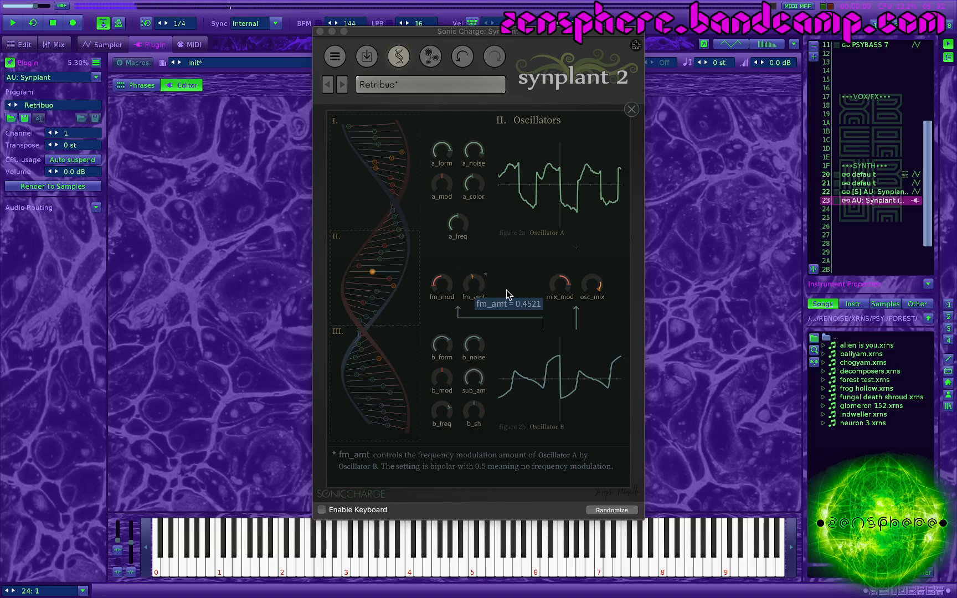
drag(506, 290, 581, 305)
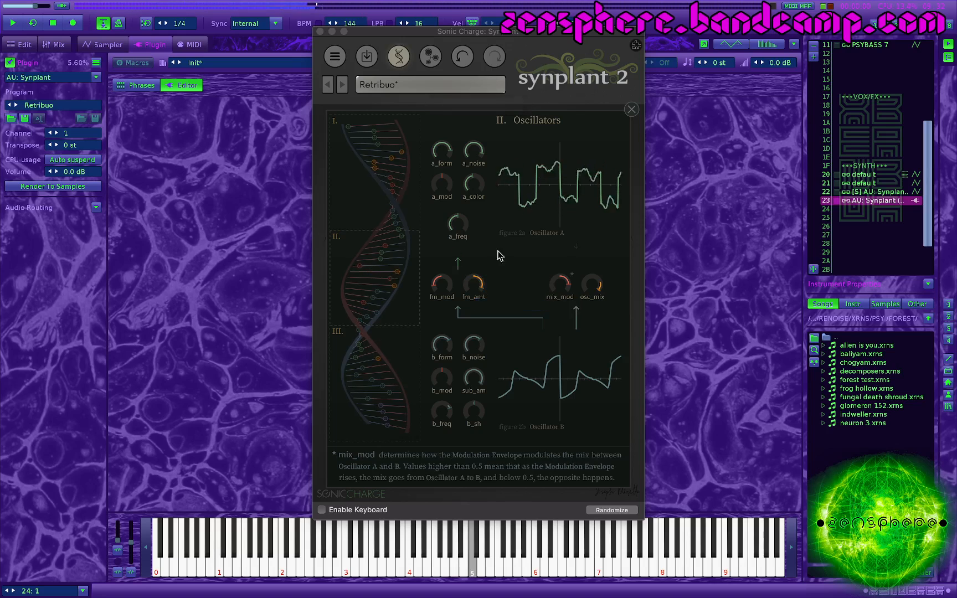
drag(457, 222, 453, 267)
drag(472, 183, 468, 225)
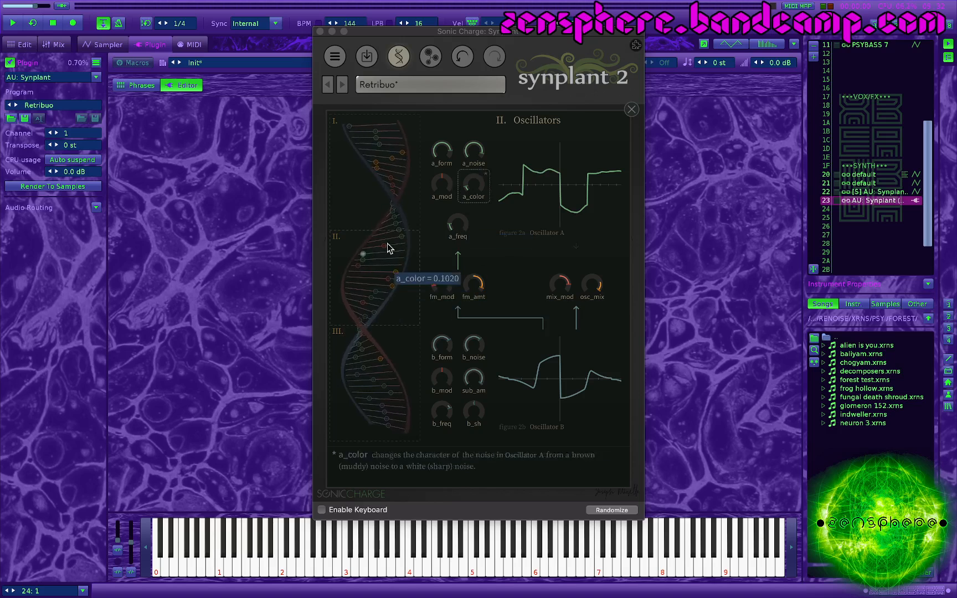
Step: In the Filter and effects section, raise flt_type toward notch and turn flt_q down to its minimum
click(375, 188)
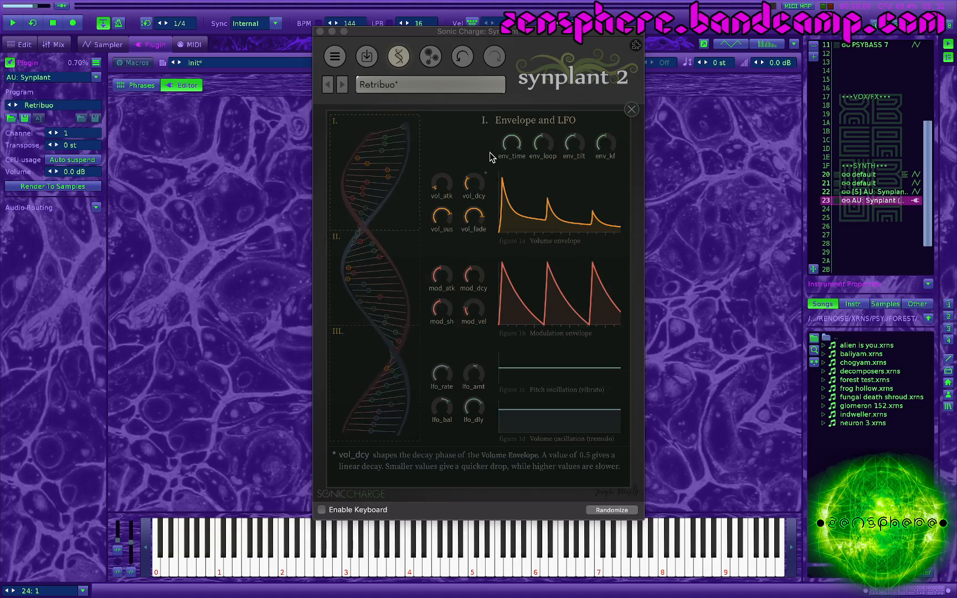
click(363, 374)
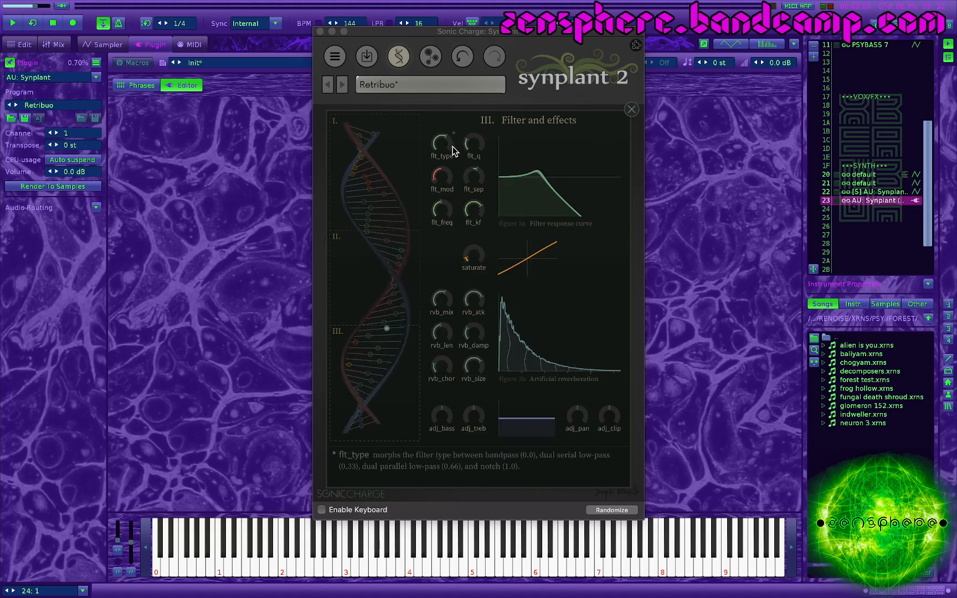
mouse_move(444, 154)
drag(443, 205, 436, 185)
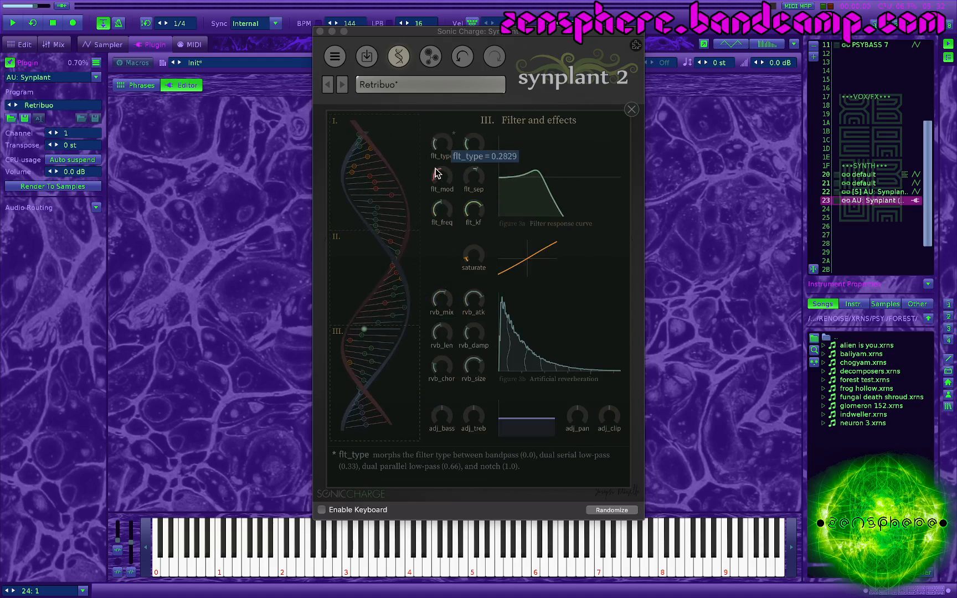
drag(440, 130, 442, 99)
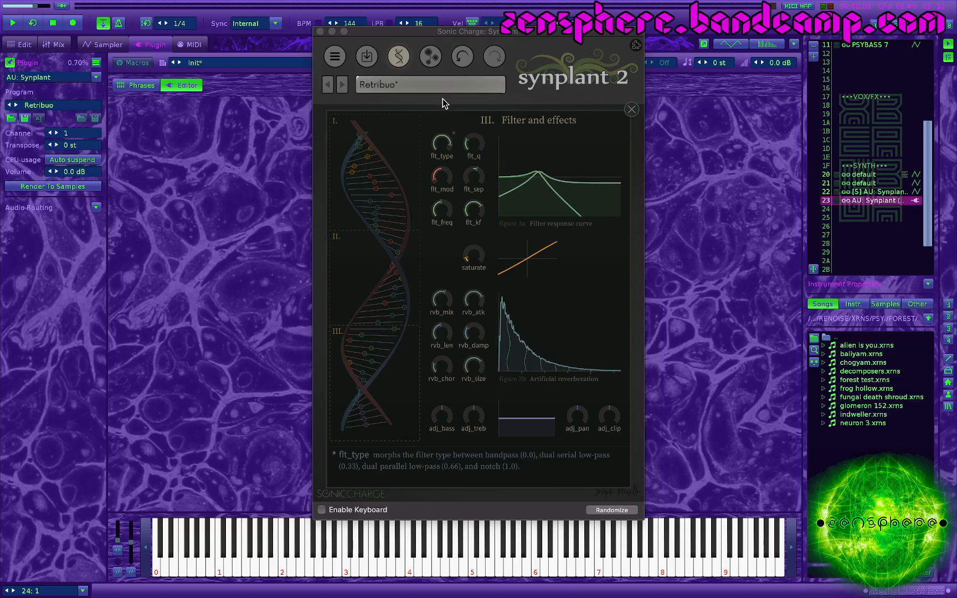
drag(443, 153, 453, 83)
drag(468, 147, 449, 327)
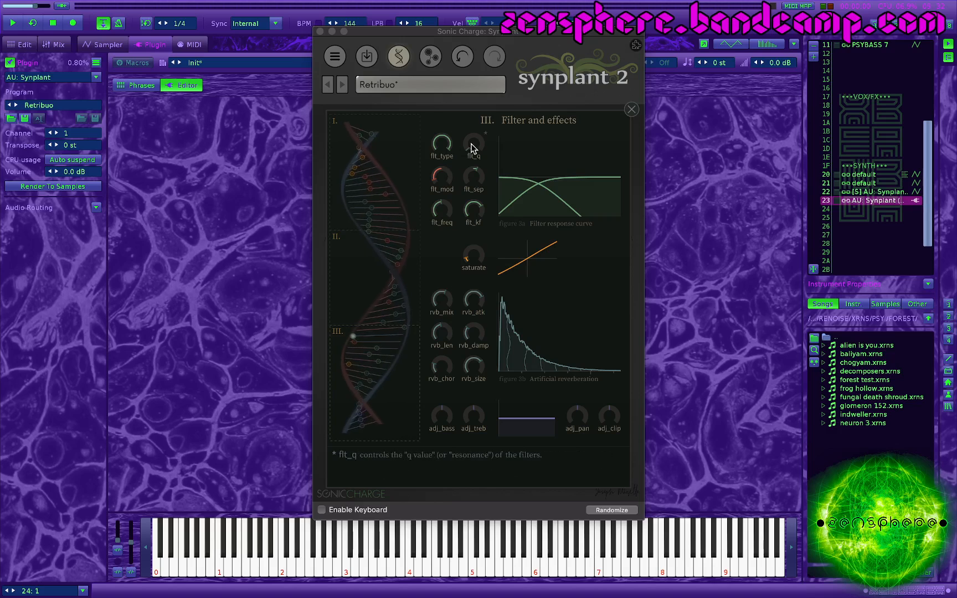
Step: Raise flt_q and widen flt_sep to spread the two filter peaks, bringing flt_q to 0.3725
drag(471, 148, 495, 119)
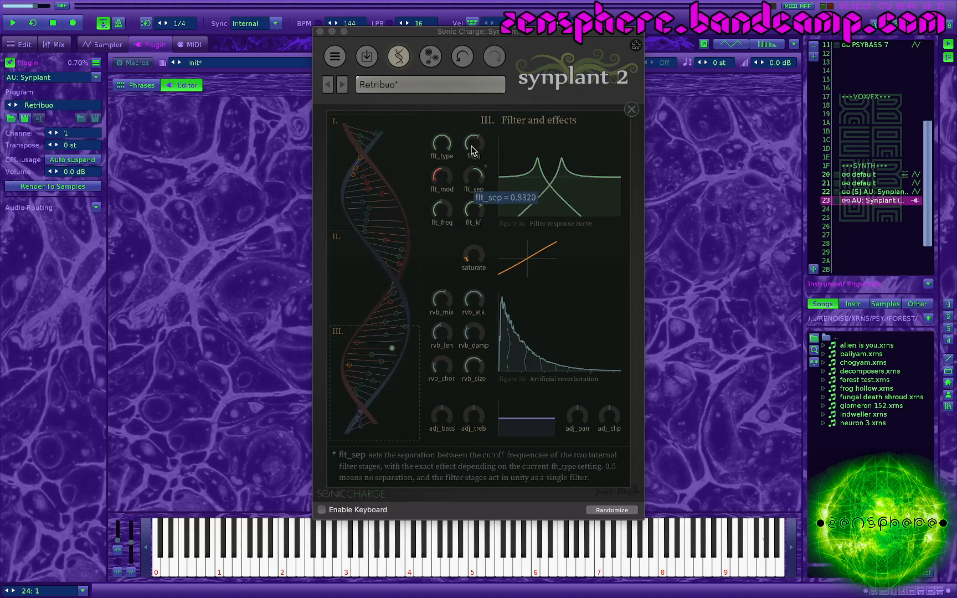
mouse_move(471, 148)
mouse_down()
mouse_move(474, 129)
mouse_move(477, 165)
mouse_up()
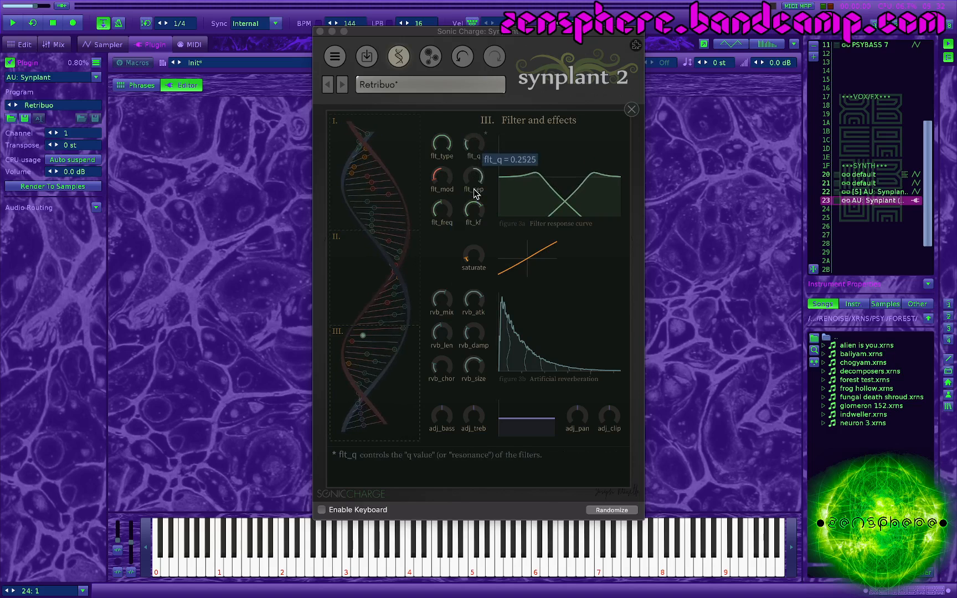
mouse_move(471, 177)
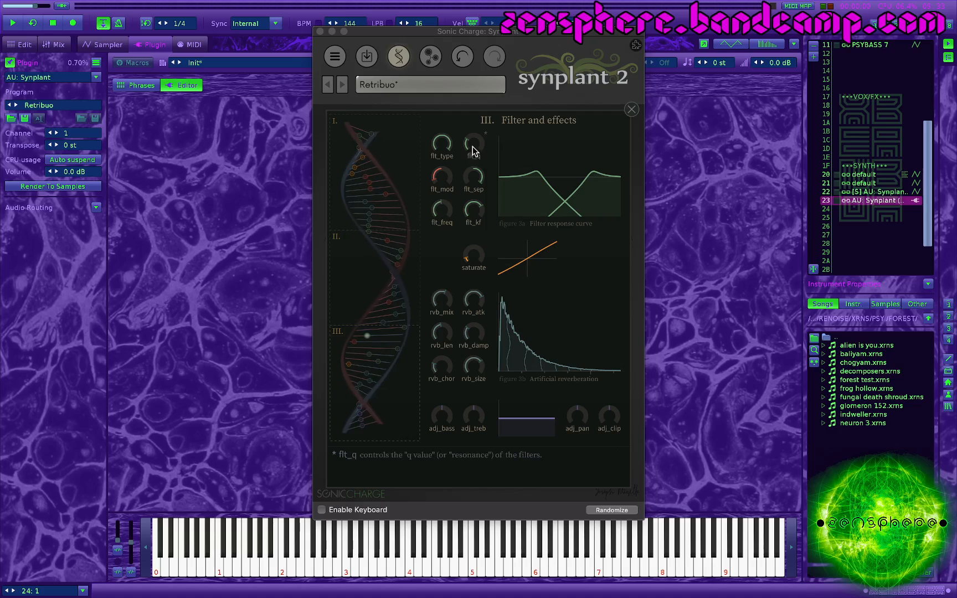
drag(474, 146, 473, 161)
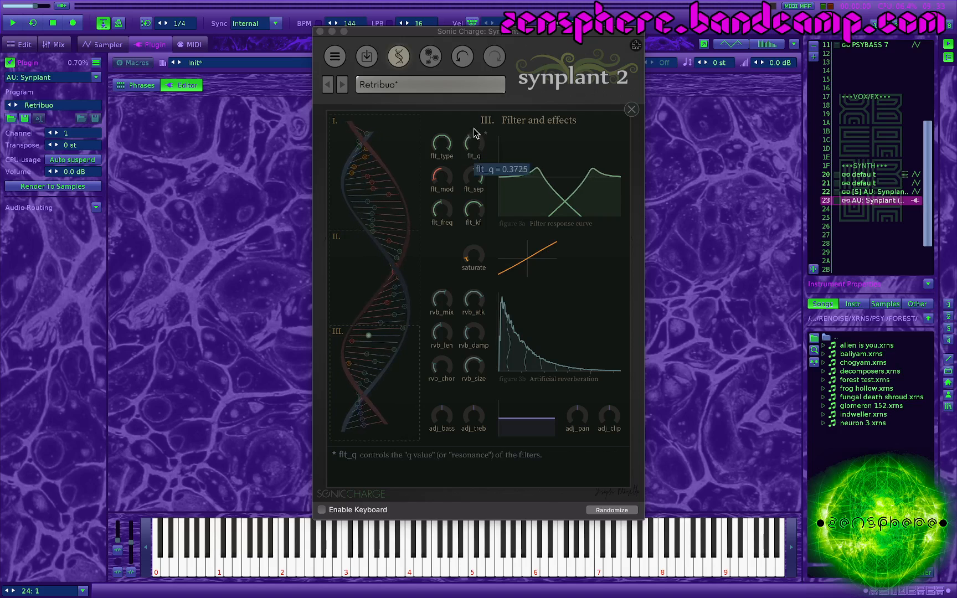
Step: Keep flt_type at the notch setting of 1.0000 and fine-tune flt_sep and flt_freq
mouse_move(439, 140)
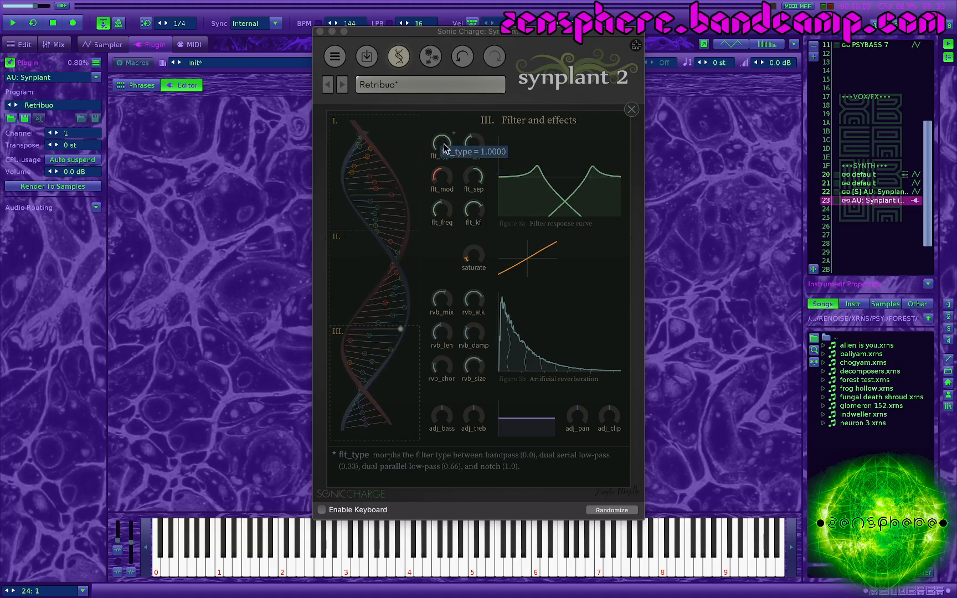
drag(443, 147, 469, 132)
mouse_move(475, 181)
mouse_down()
mouse_move(467, 232)
mouse_move(466, 168)
mouse_up()
drag(442, 211, 445, 232)
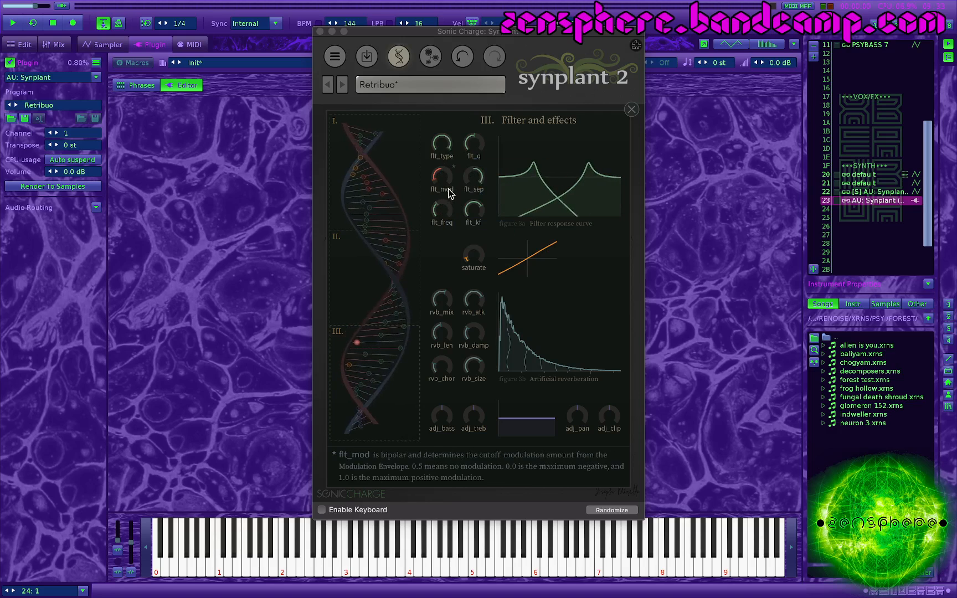
Step: Raise flt_mod well above its midpoint for positive cutoff modulation, and view its value options without choosing one
mouse_move(443, 177)
mouse_down()
mouse_move(444, 155)
mouse_move(446, 190)
mouse_move(450, 168)
mouse_up()
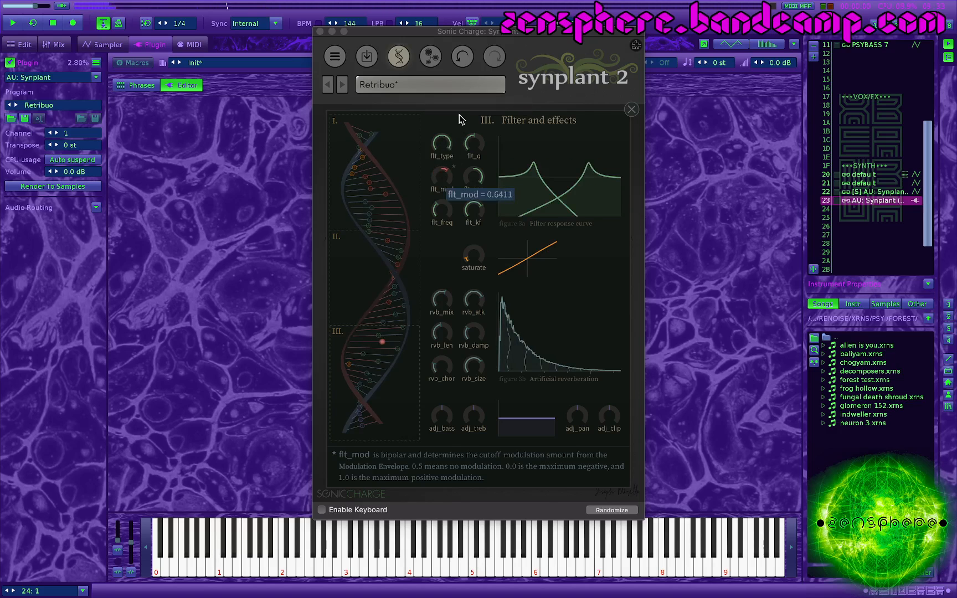
mouse_move(458, 119)
mouse_down()
mouse_move(462, 173)
mouse_move(457, 165)
mouse_move(438, 180)
mouse_move(454, 100)
mouse_up()
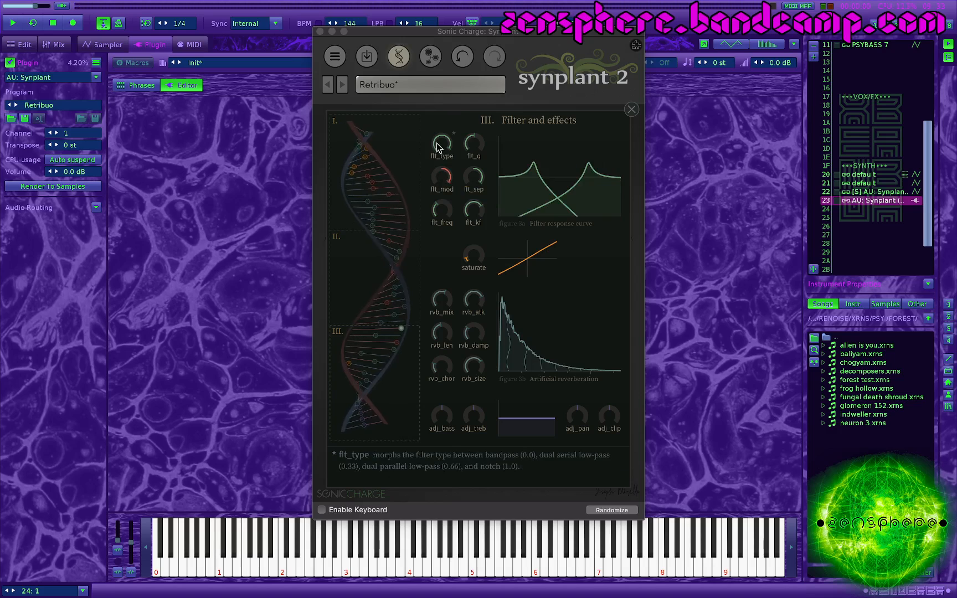
right_click(441, 176)
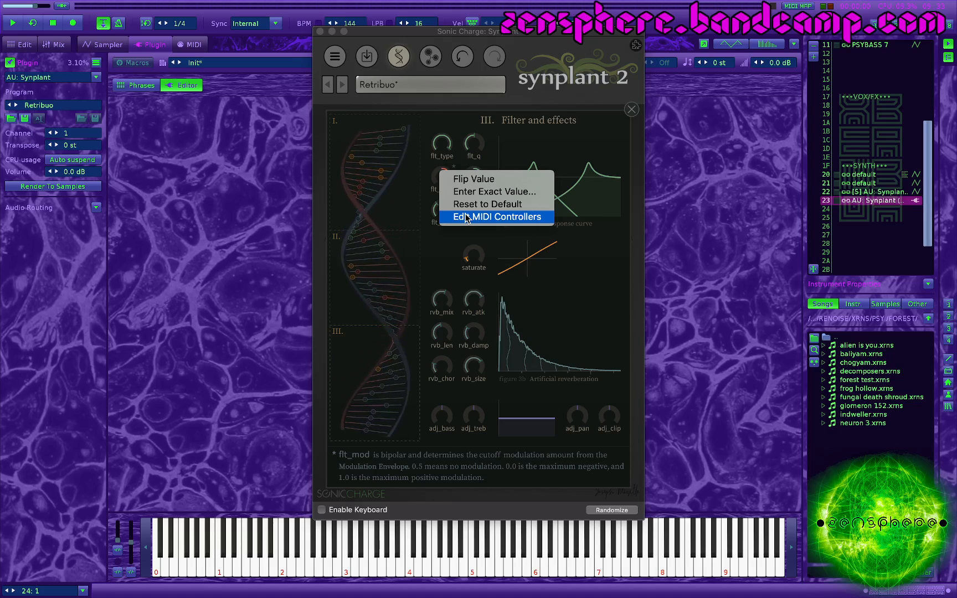
click(420, 101)
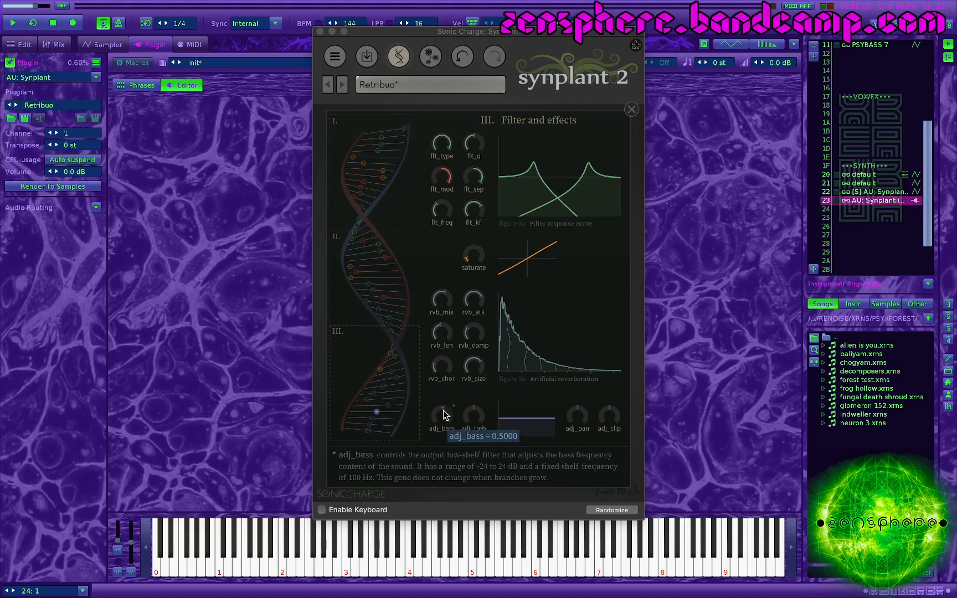
Step: Try different adj_bass, adj_treb and adj_pan amounts, and raise adj_clip to 0.9350
drag(474, 417, 479, 465)
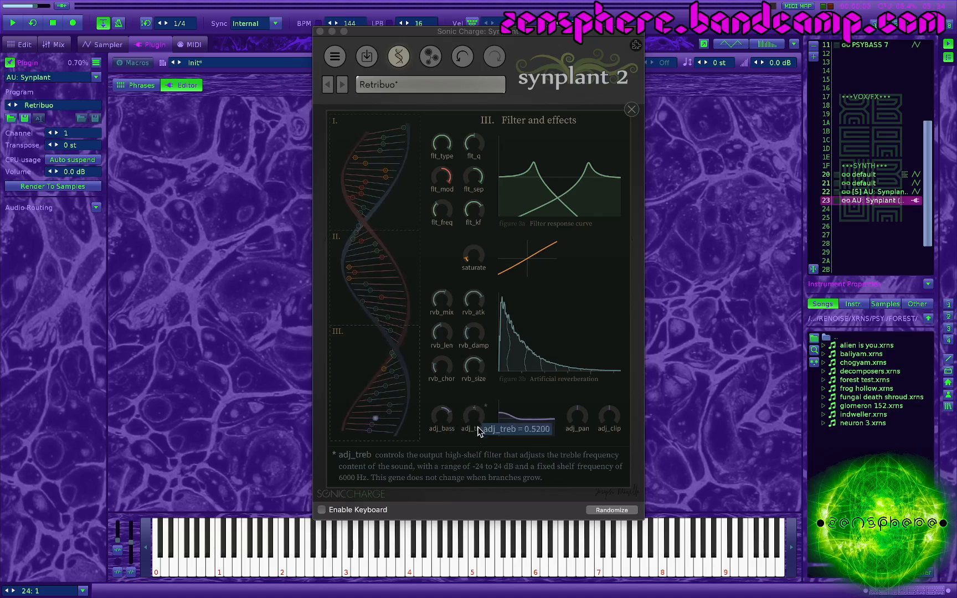
drag(454, 420, 436, 463)
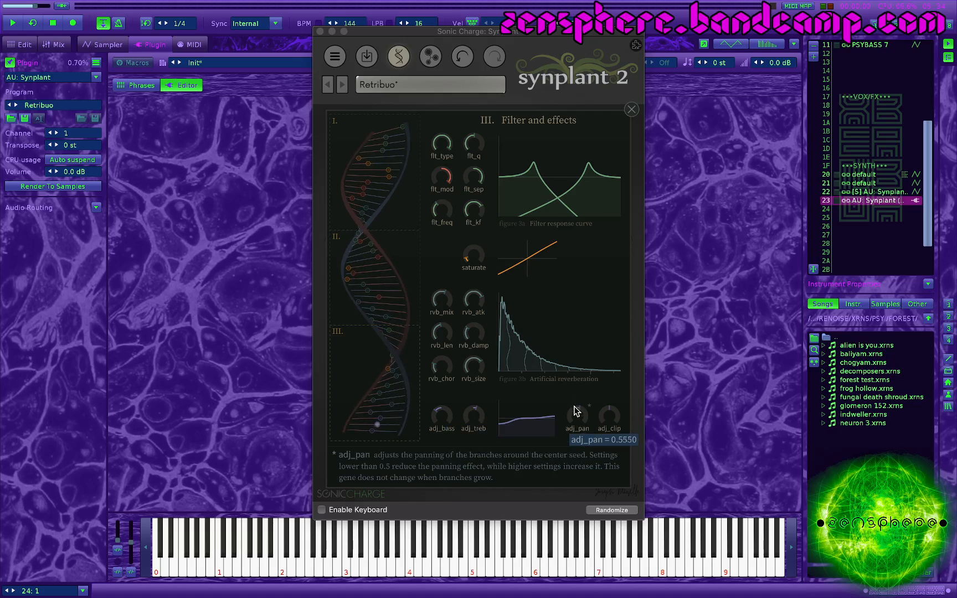
drag(574, 414, 610, 389)
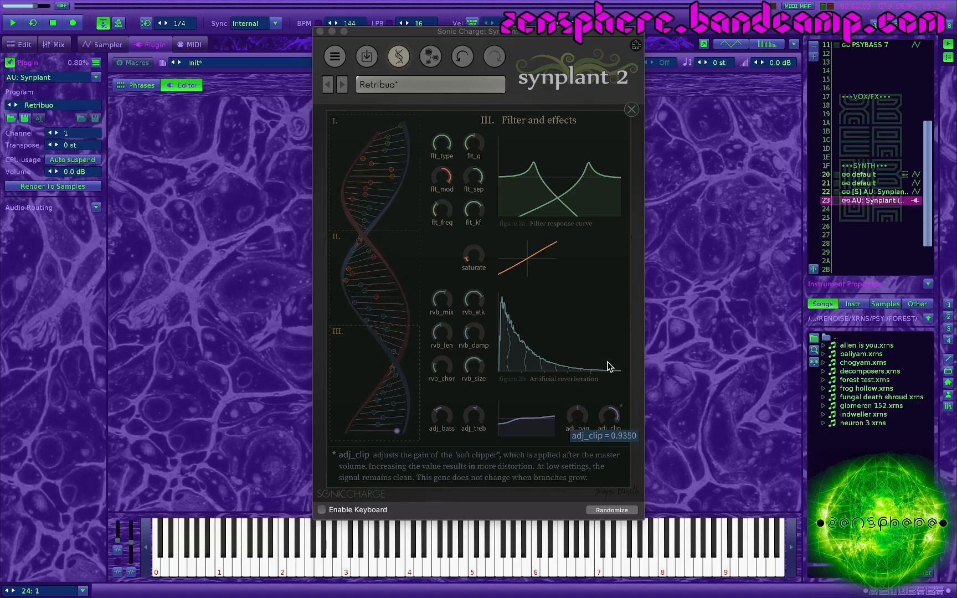
Step: Compare low and high saturate amounts with adj_clip, leave saturate at maximum, and bring adj_bass and adj_treb back near their midpoints
drag(474, 255, 487, 191)
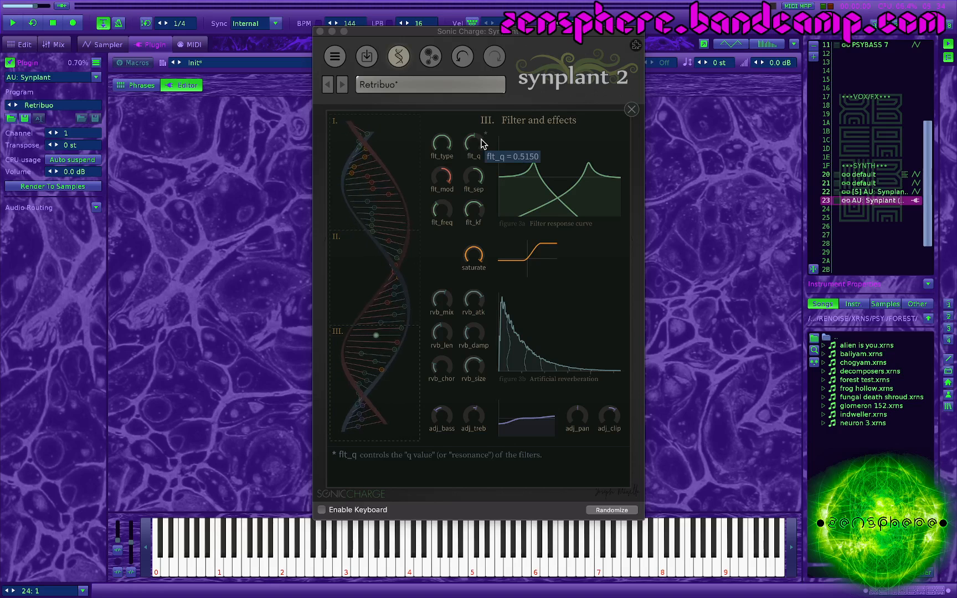
drag(474, 255, 468, 406)
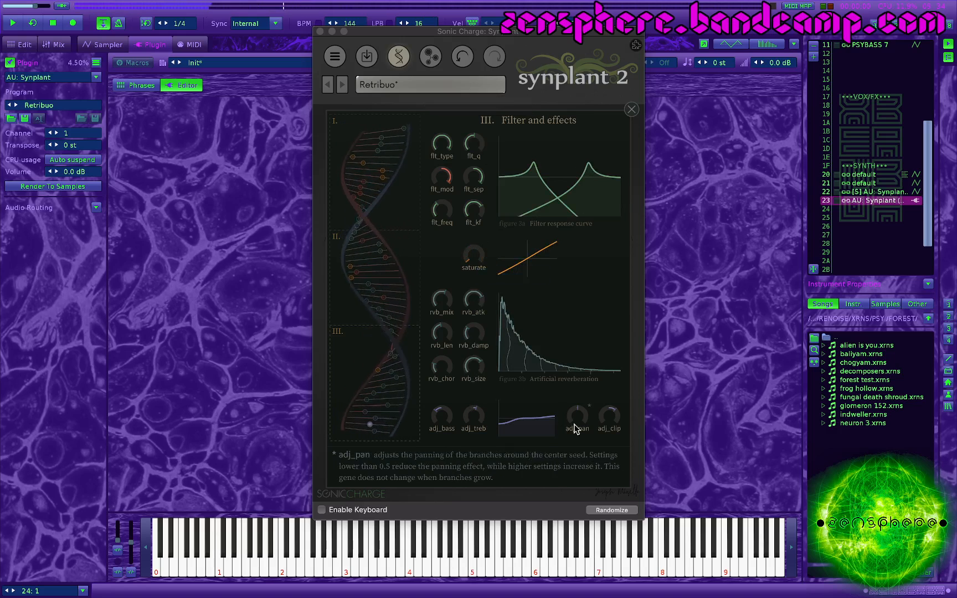
drag(608, 415, 587, 343)
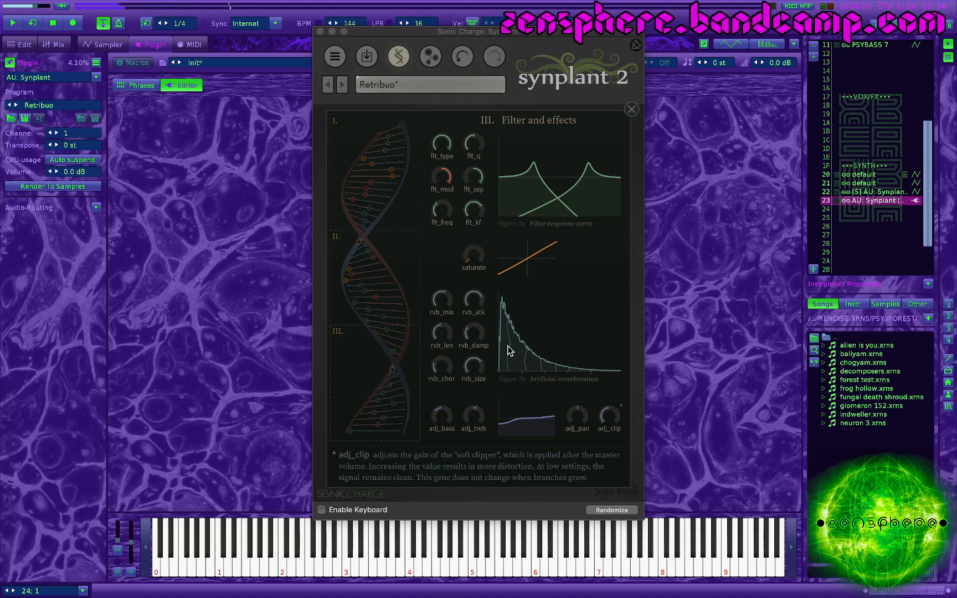
drag(487, 265, 481, 224)
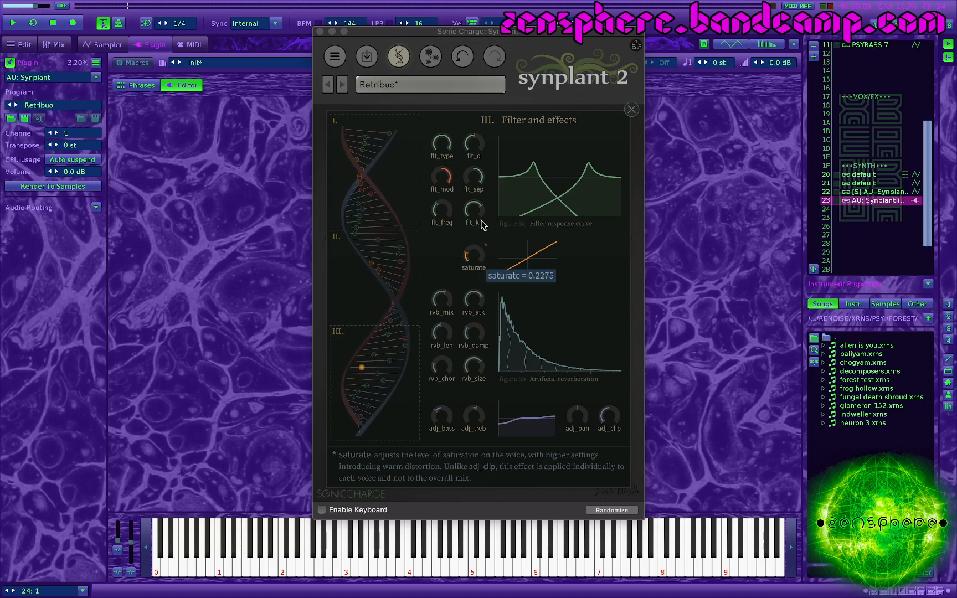
drag(481, 187, 482, 135)
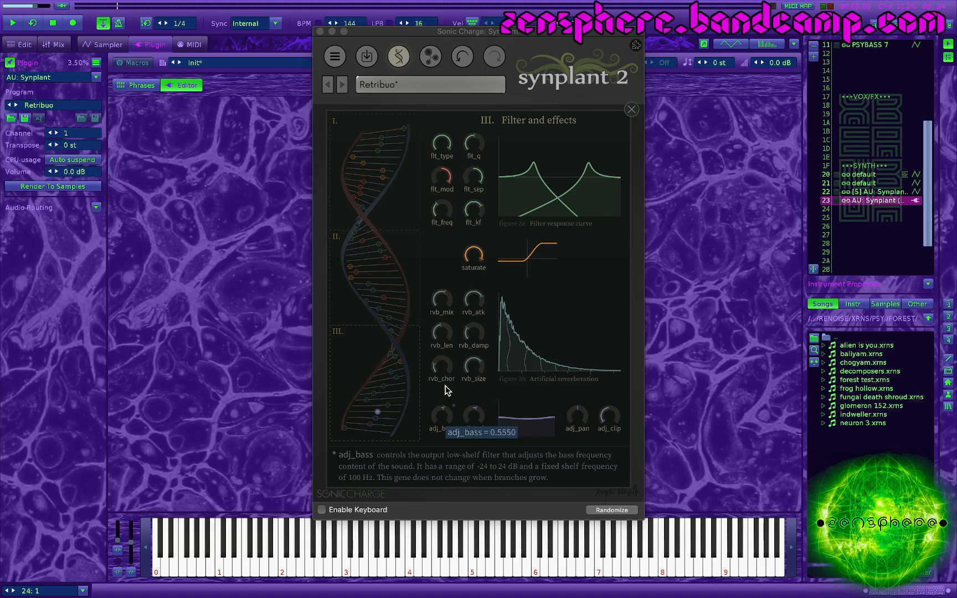
drag(476, 419, 476, 434)
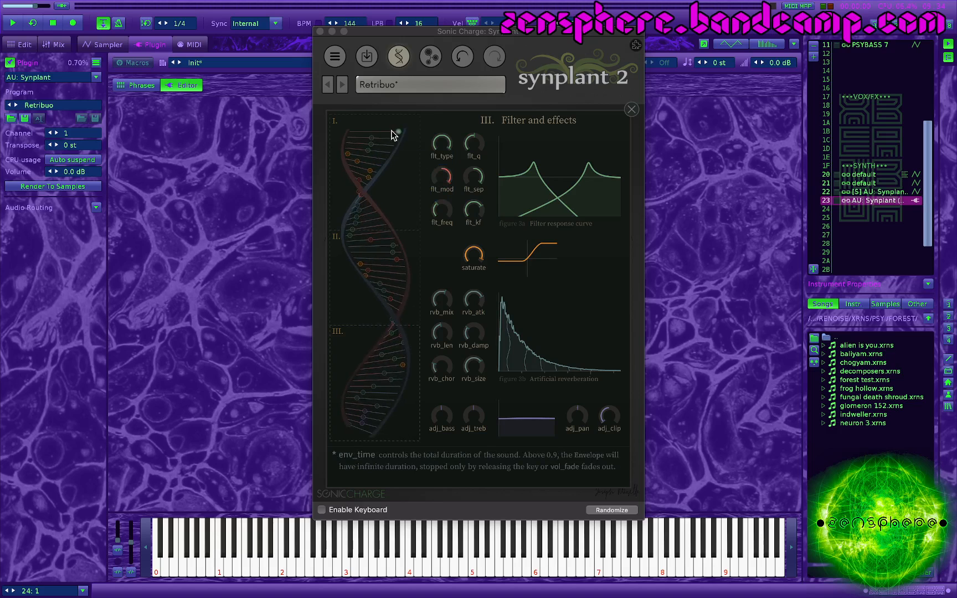
Step: Adjust the env_time and env_kf genes directly on the DNA helix, and close the DNA editor
drag(393, 130, 325, 132)
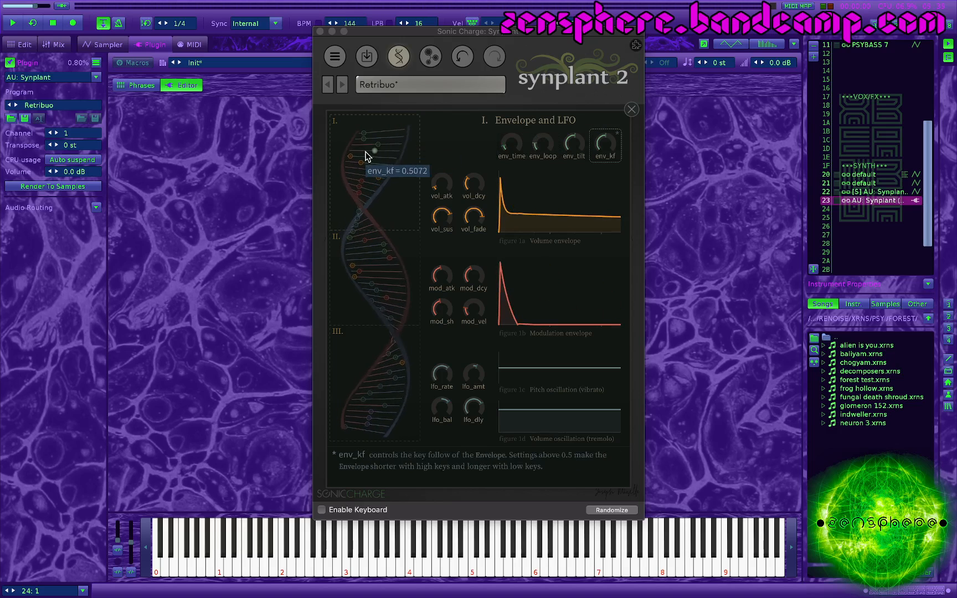
drag(388, 145, 367, 143)
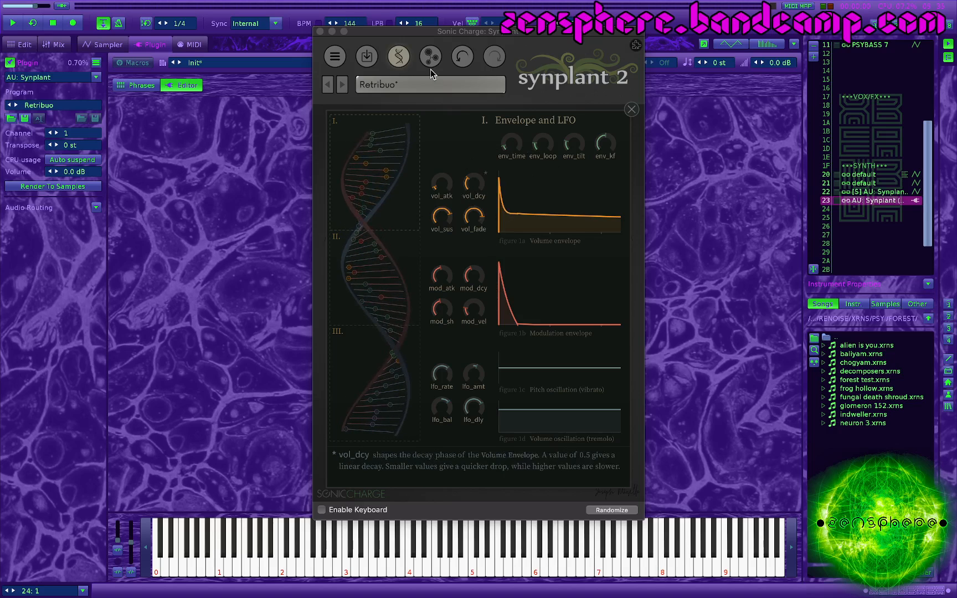
click(400, 57)
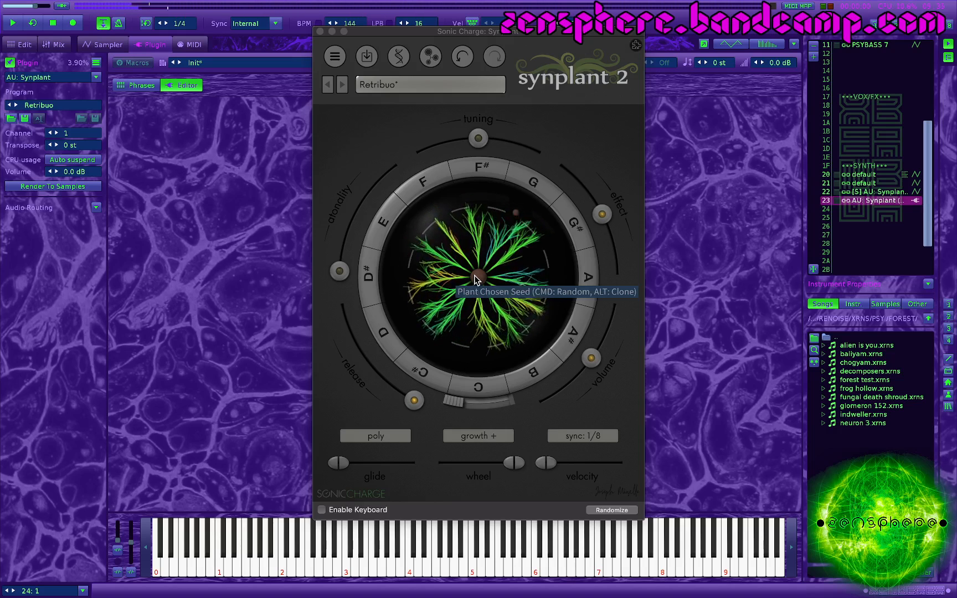
Step: Clone the selected branch across the whole plant and raise the volume to 10.90 dB
key(alt)
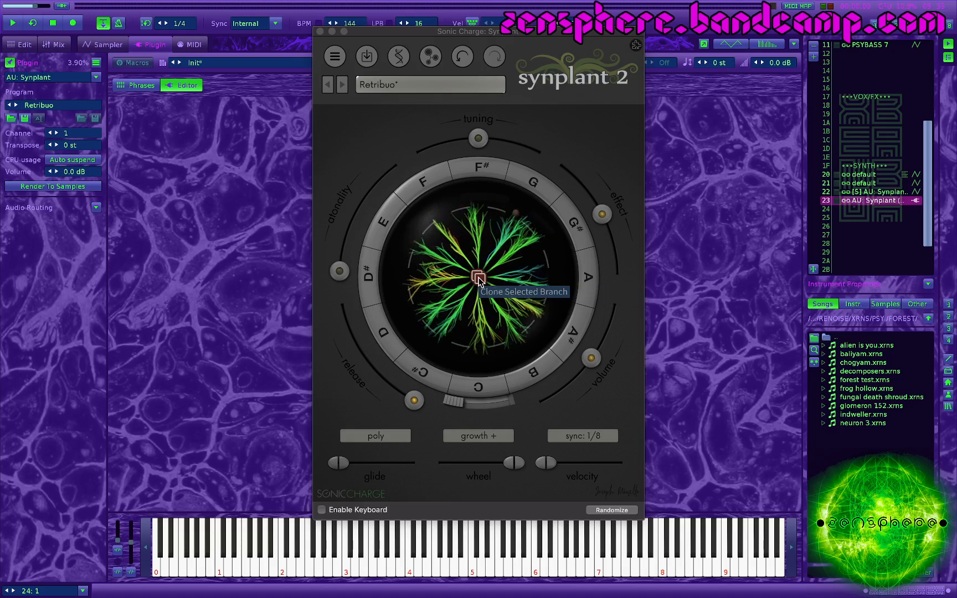
alt+click(479, 277)
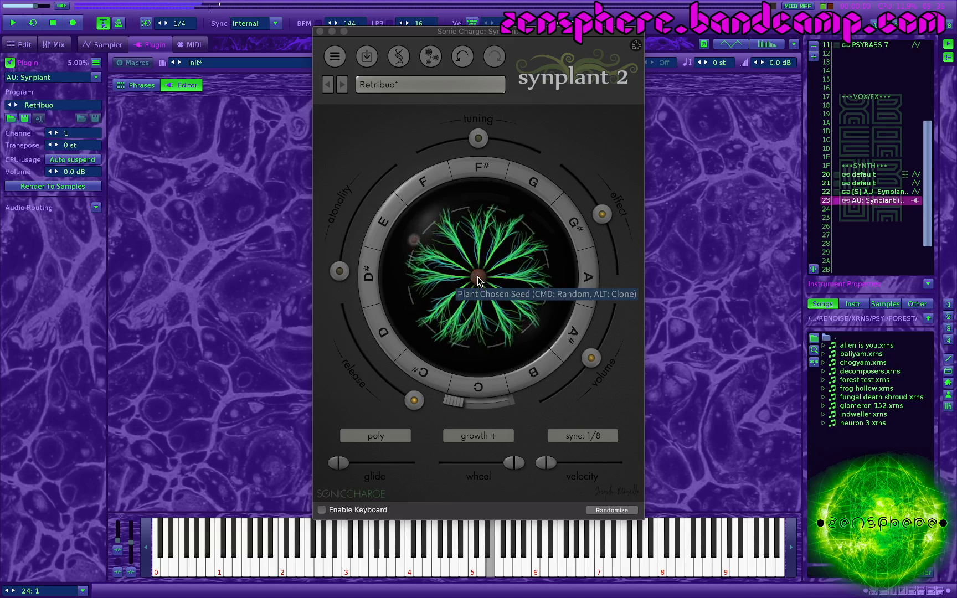
drag(591, 357, 606, 340)
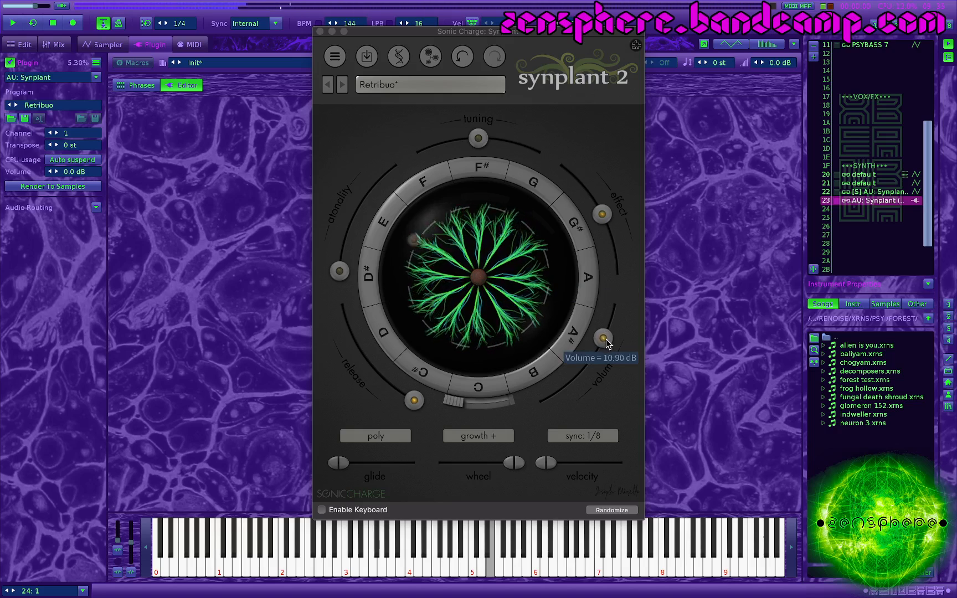
Step: Increase the effect amount, set atonality to 48.99%, and change the release
drag(602, 214, 613, 233)
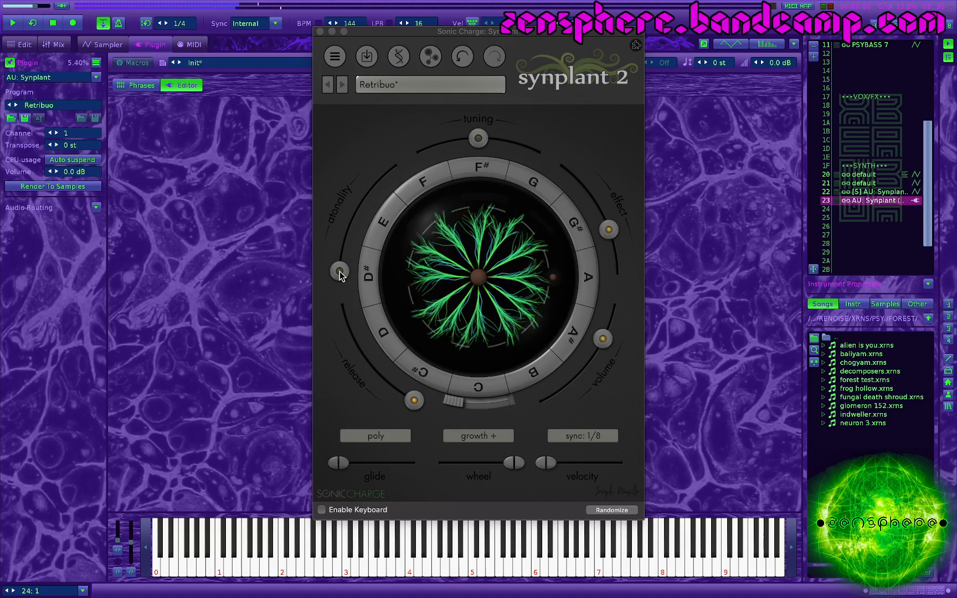
drag(340, 271, 355, 216)
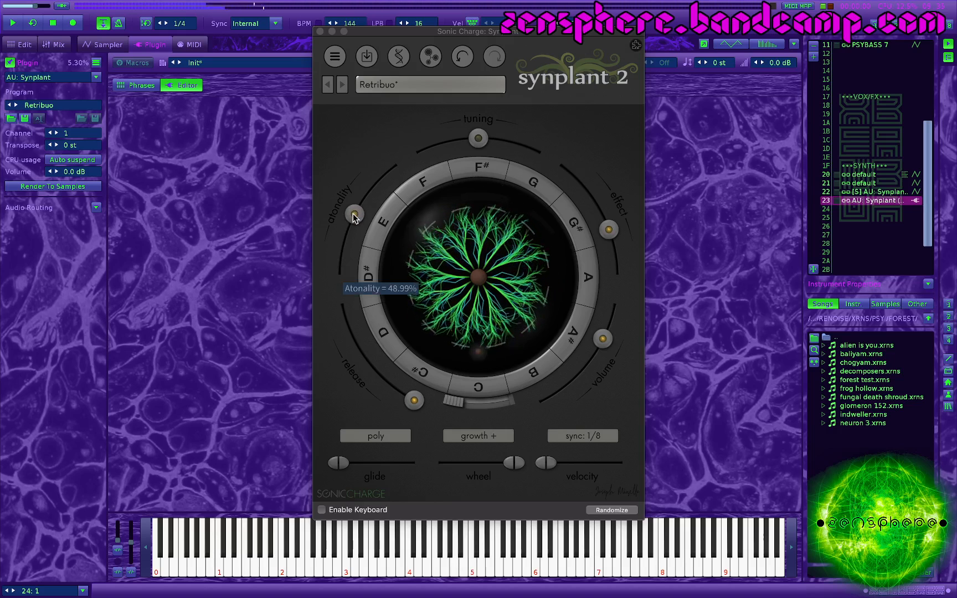
drag(410, 414, 361, 376)
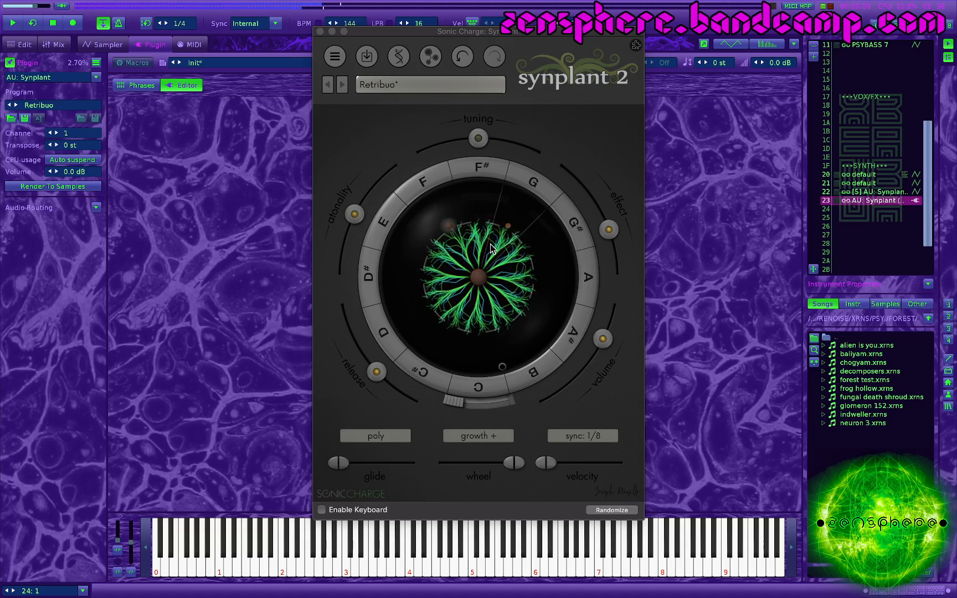
Step: Plant a new seed from the plant's center, raise atonality to maximum, and turn the effect down to minimum
click(479, 277)
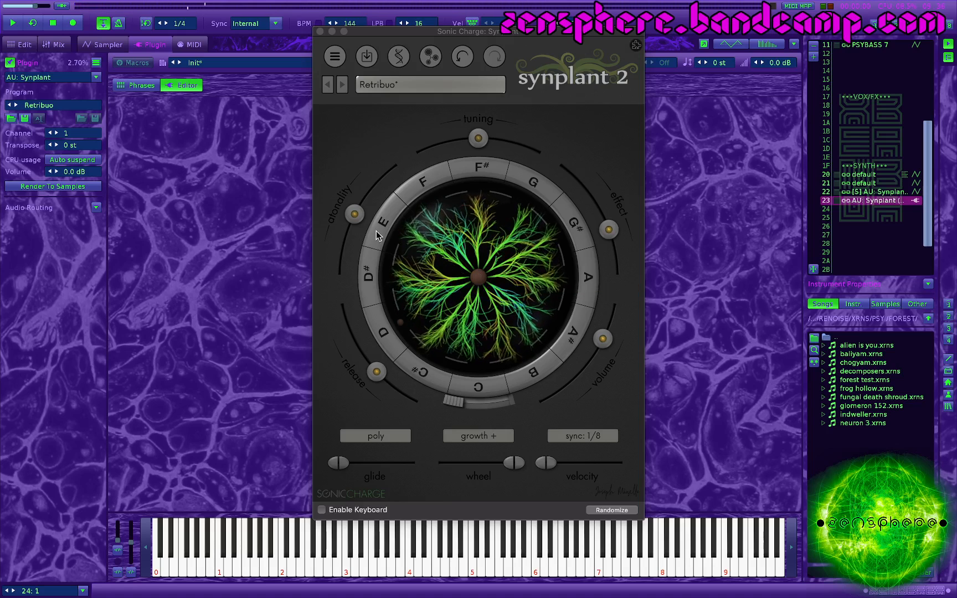
drag(356, 217, 426, 129)
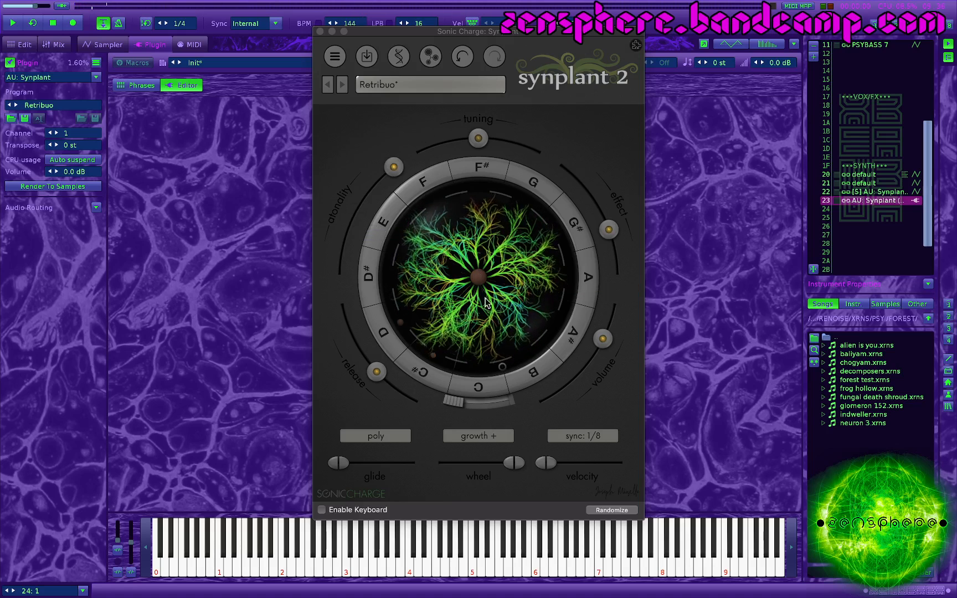
drag(609, 230, 520, 132)
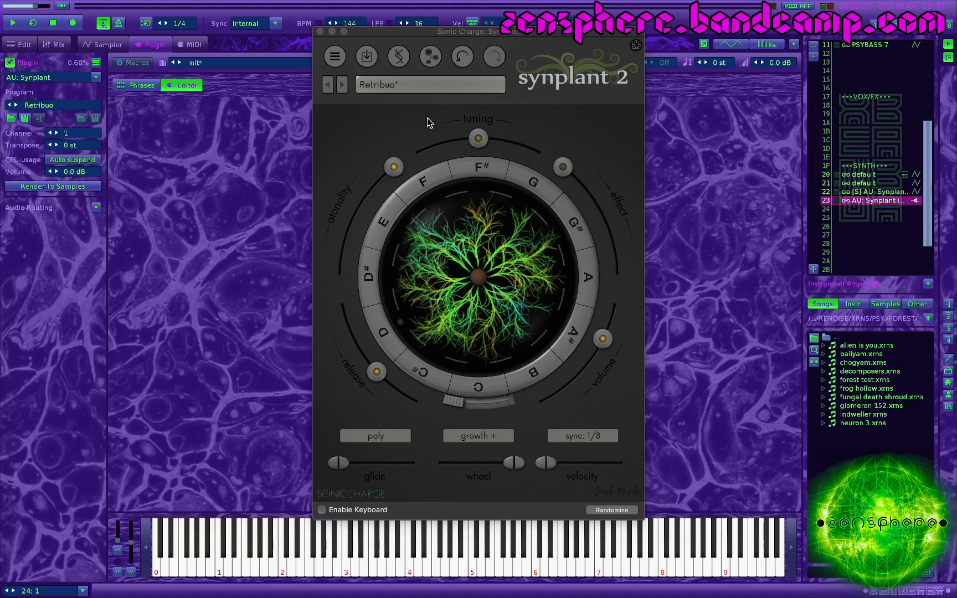
Step: Open Genopatch and load "fm bass stab f2.wav" from the SAMPLES > MISC > FM folder as the reference sound
click(431, 57)
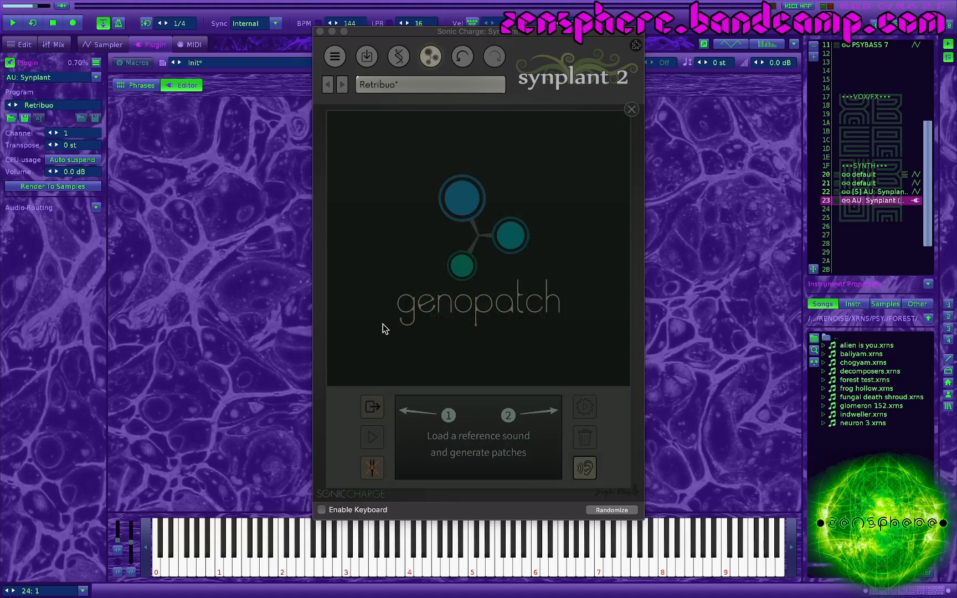
click(373, 408)
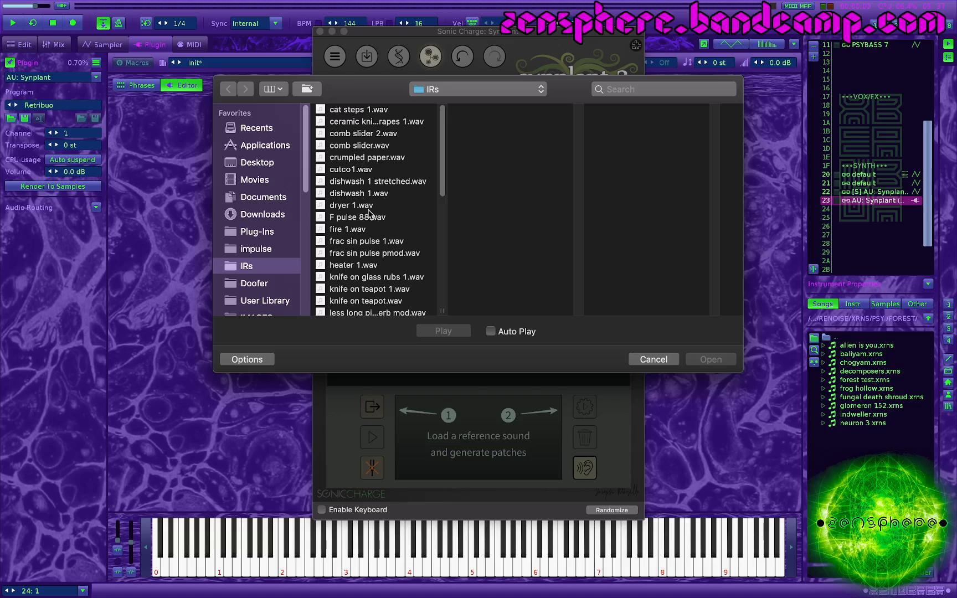
scroll(247, 268, down, 3)
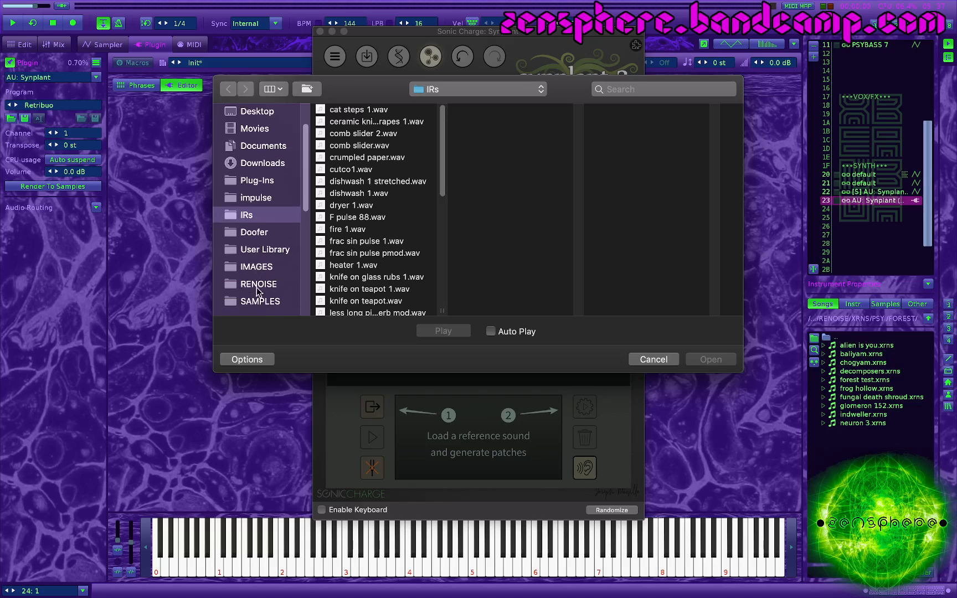
click(259, 302)
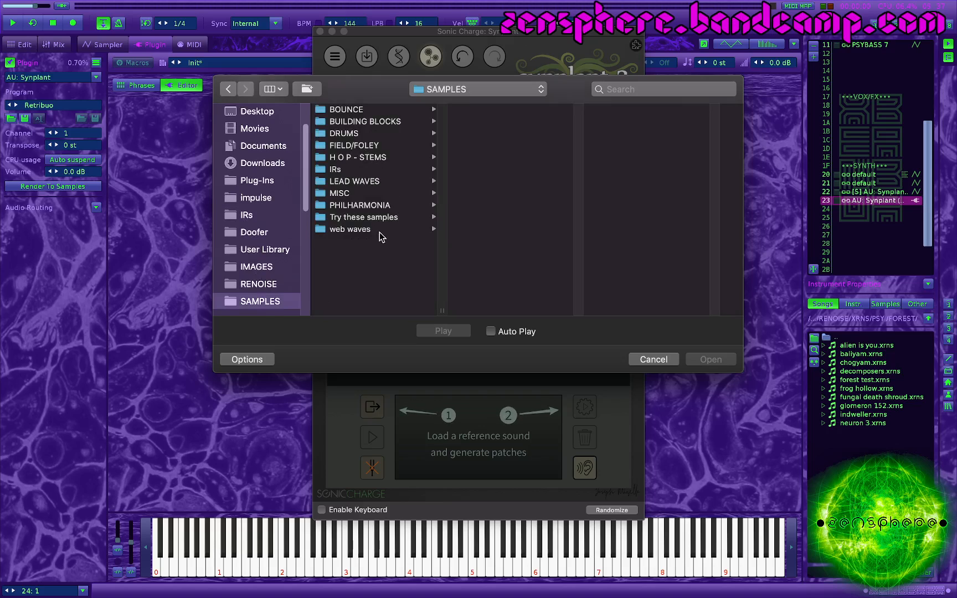
click(339, 193)
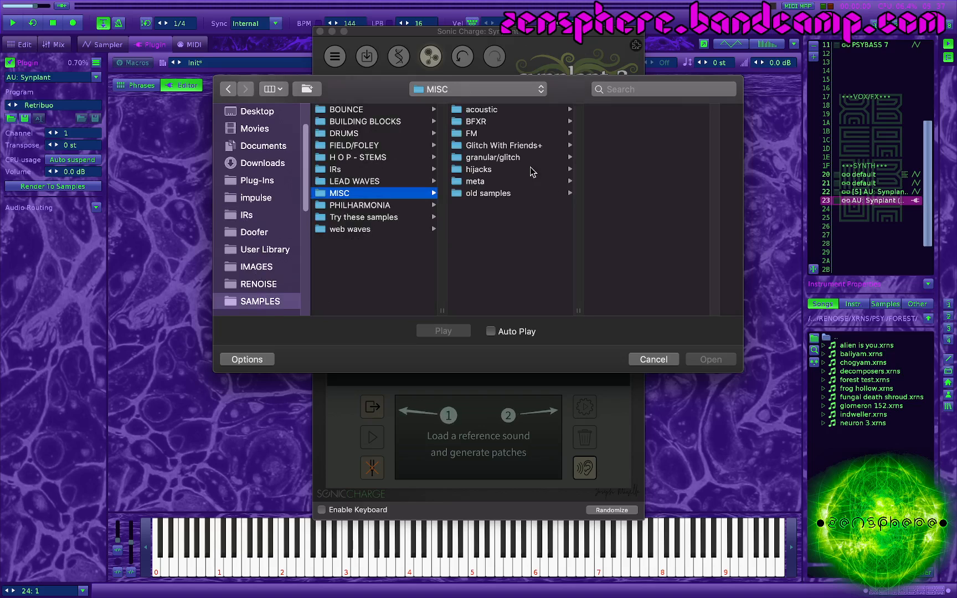
click(488, 135)
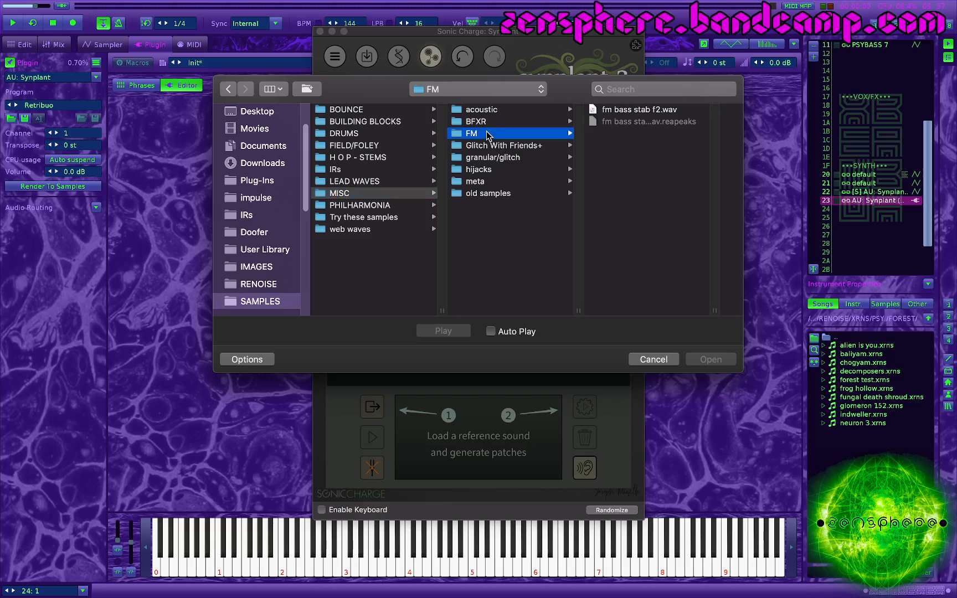
click(628, 110)
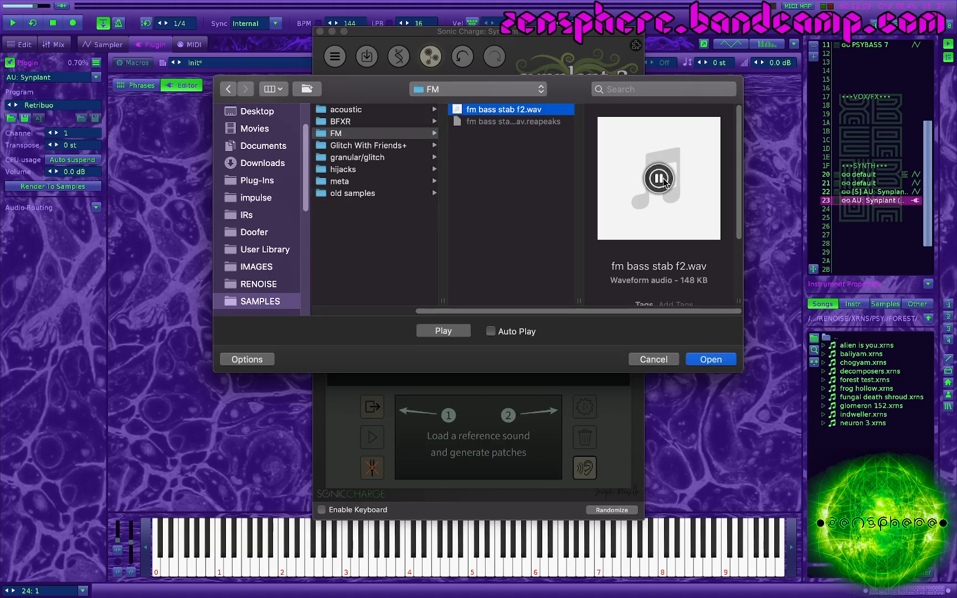
click(712, 361)
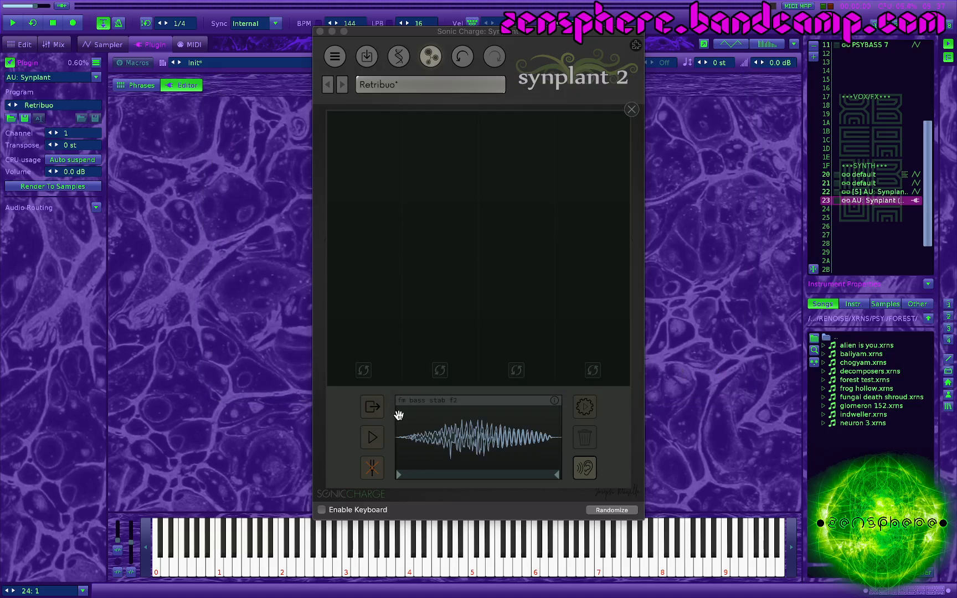
Step: Play back the fm bass stab f2 reference sound and start generating patches from it
click(372, 437)
click(372, 438)
click(588, 408)
click(588, 407)
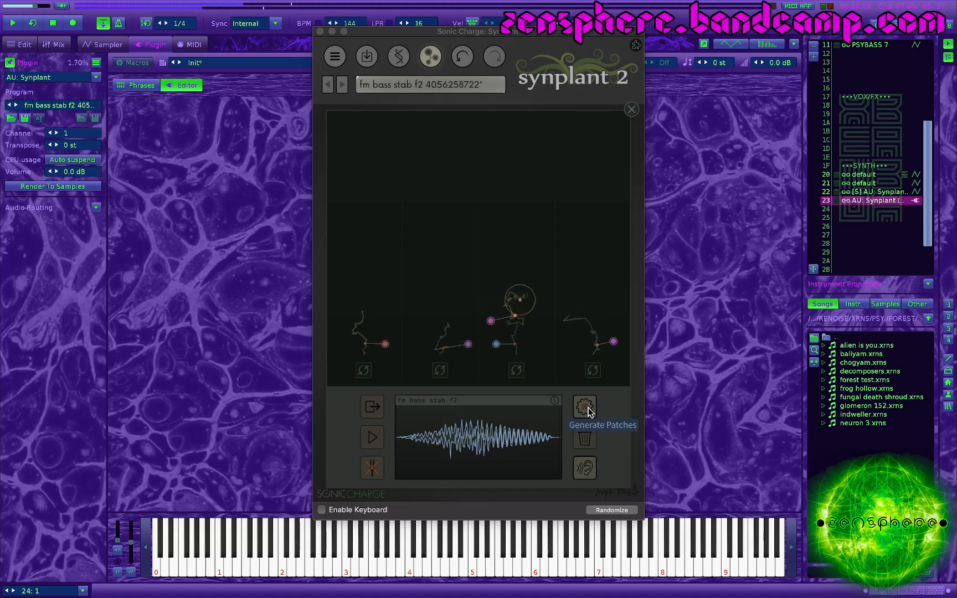
click(588, 408)
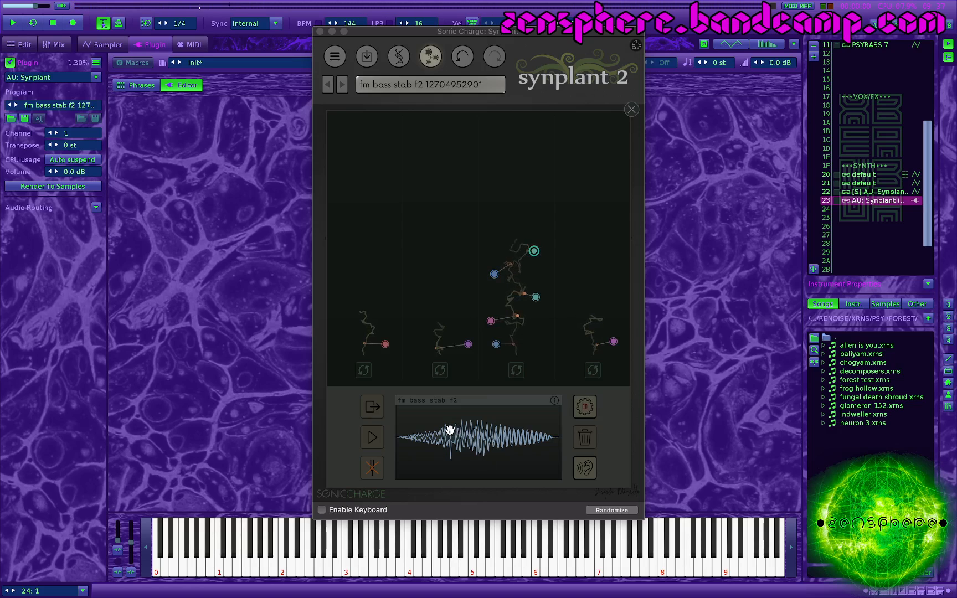
Step: Audition the generated patches along the third strand one by one, from the lowest node up to the highest
click(496, 344)
click(491, 321)
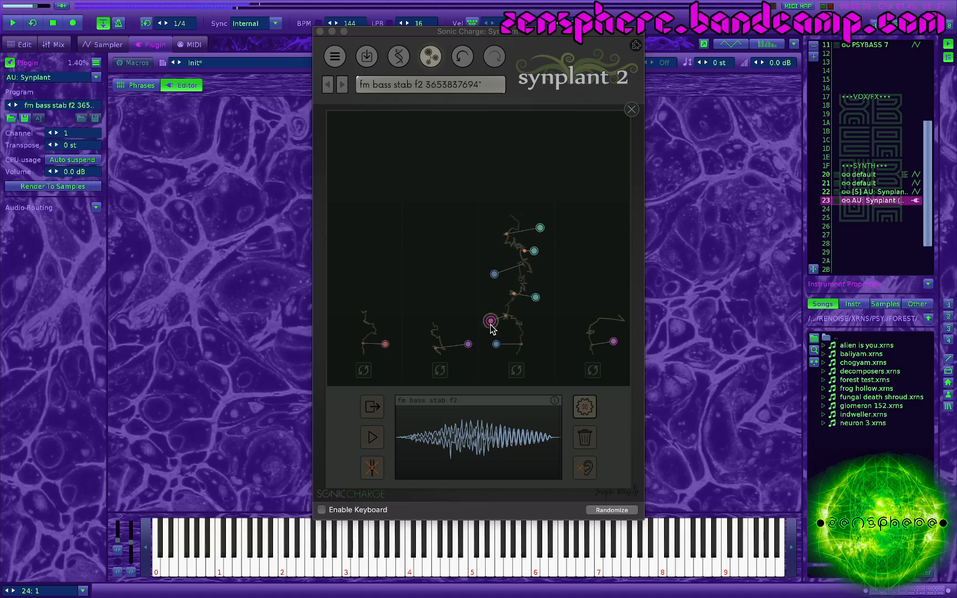
click(535, 298)
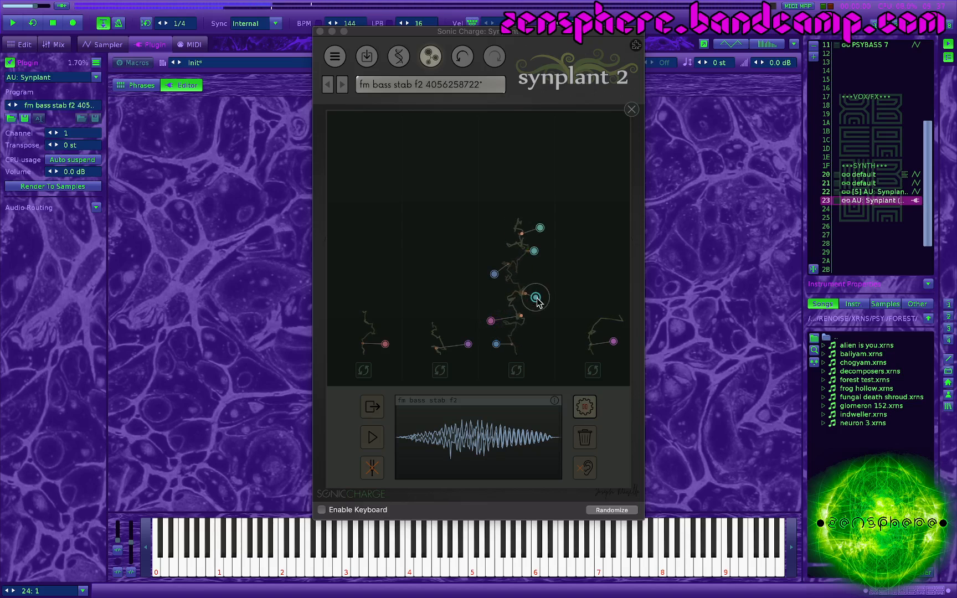
click(495, 275)
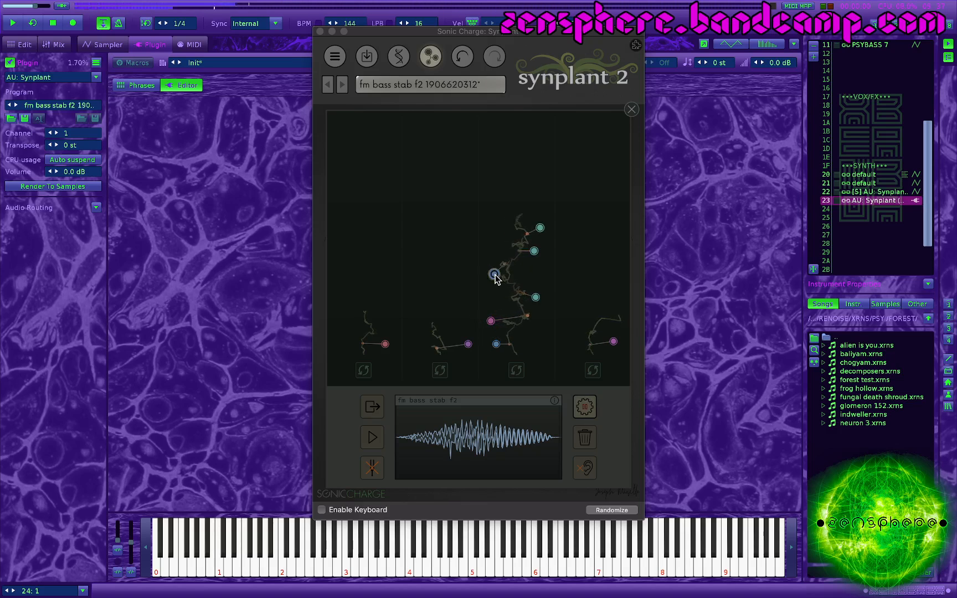
click(534, 251)
click(540, 228)
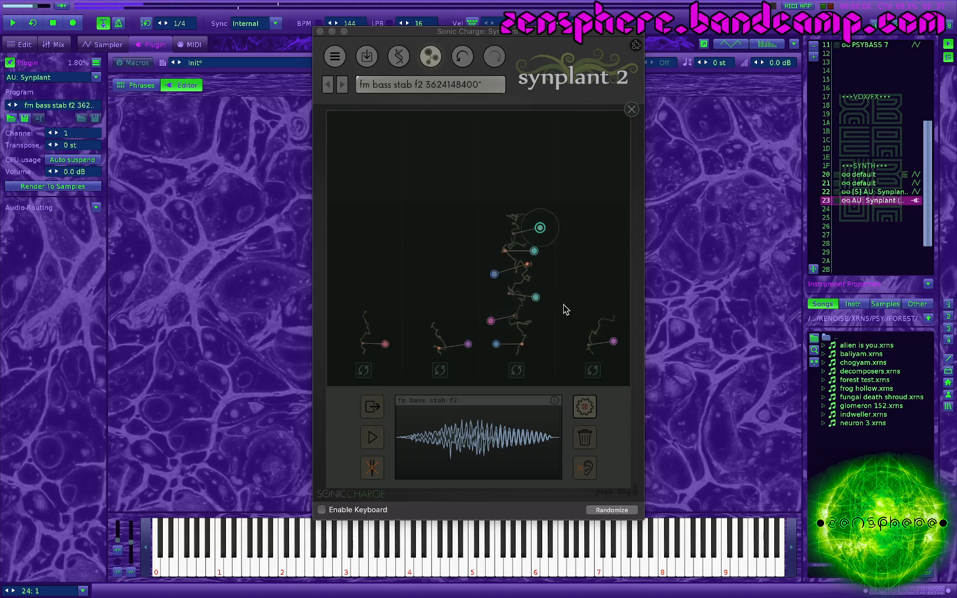
Step: Audition generated patches on the fourth, first and second strands for comparison
click(613, 341)
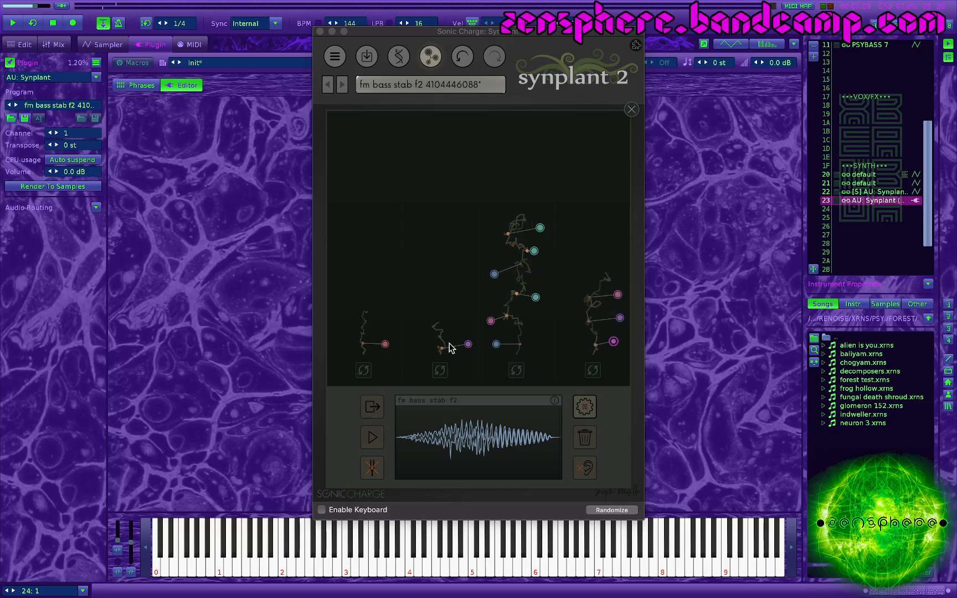
click(385, 344)
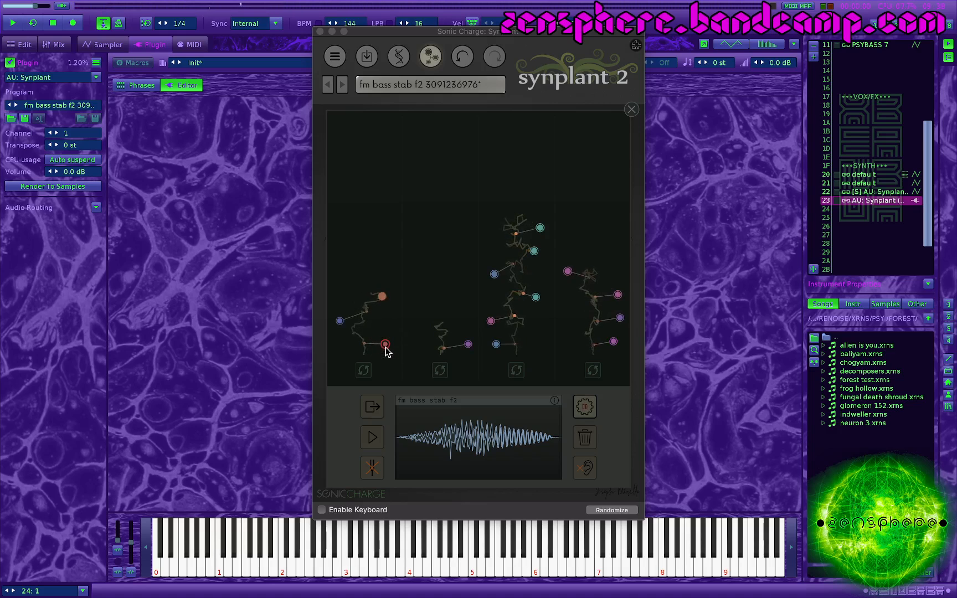
click(468, 346)
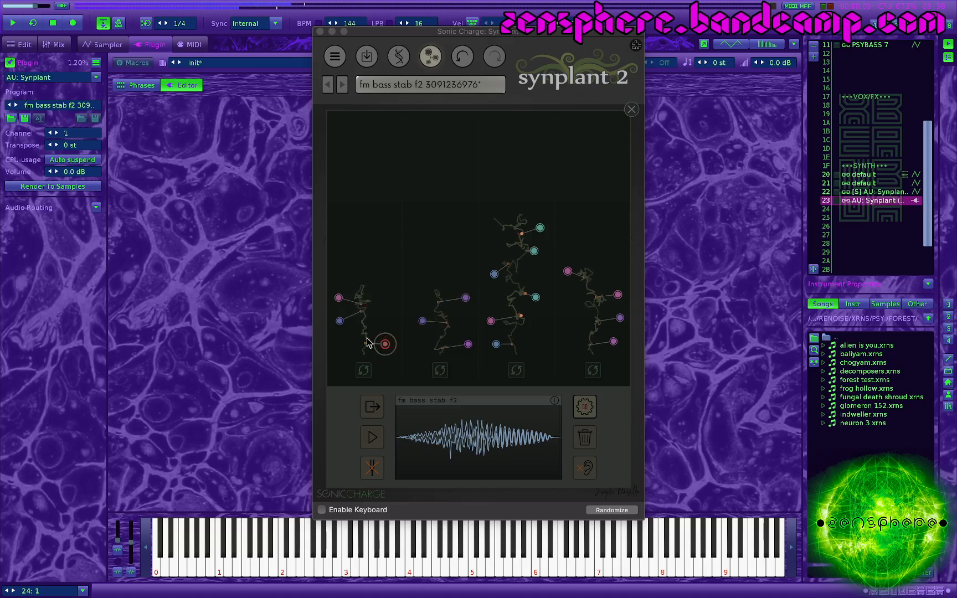
click(340, 322)
click(339, 298)
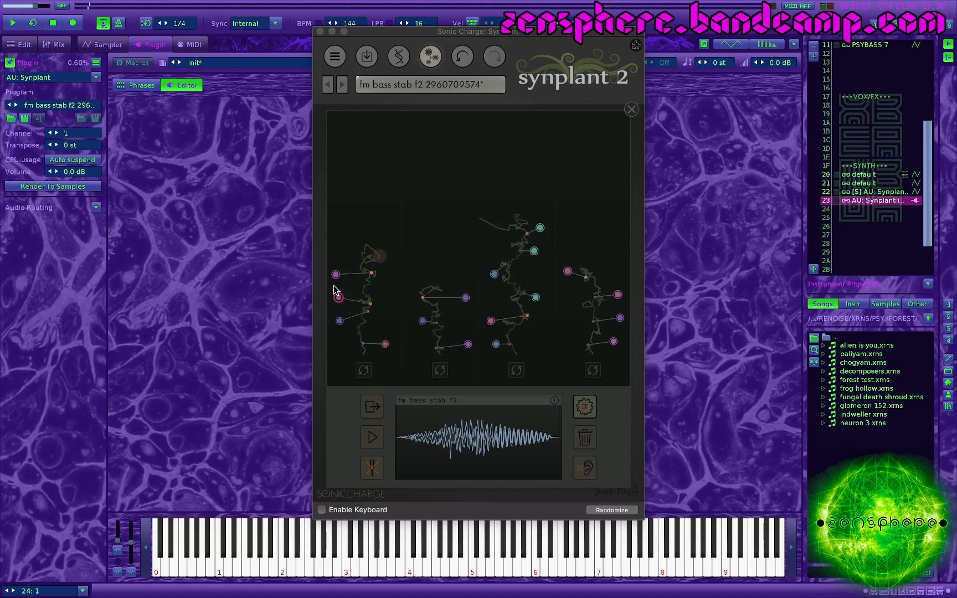
click(465, 297)
click(422, 321)
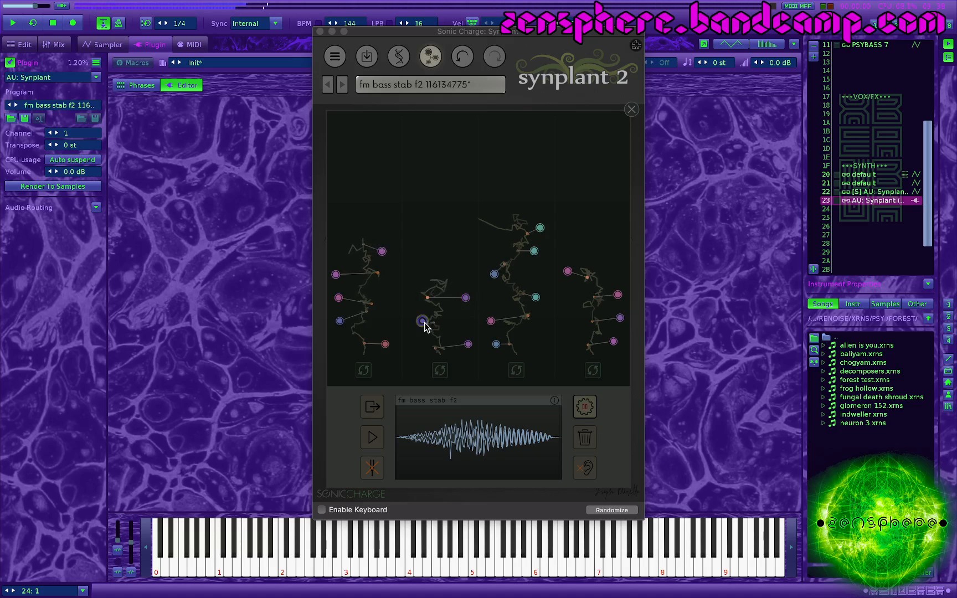
click(467, 345)
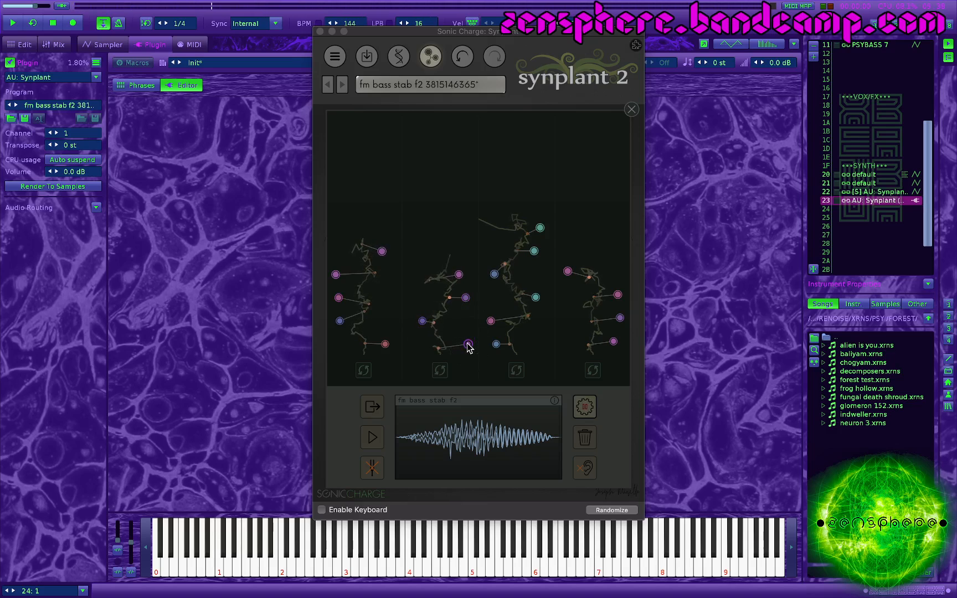
Step: Audition the third strand's patches again, working up to its newest, topmost node
click(497, 345)
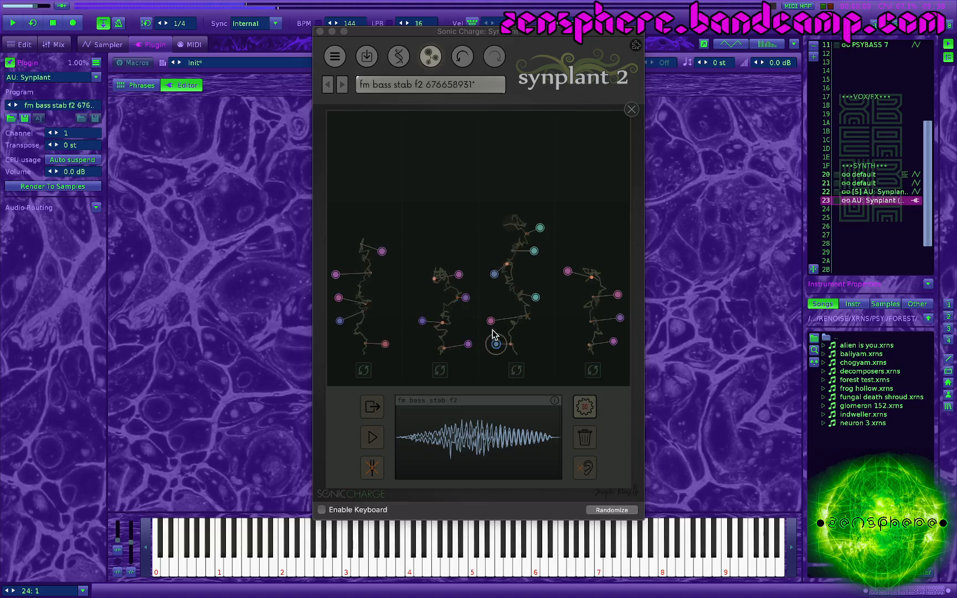
click(536, 298)
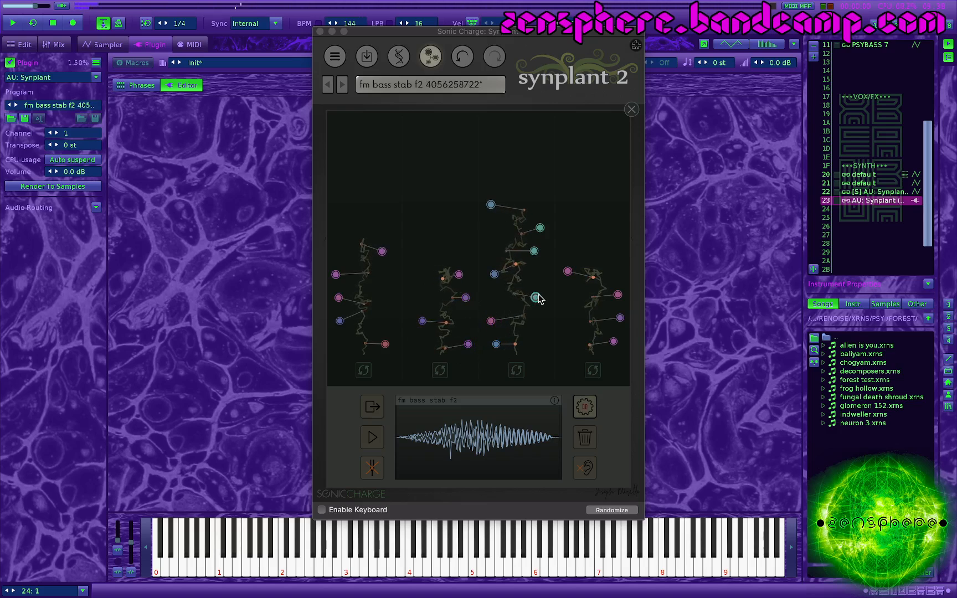
click(494, 273)
click(533, 251)
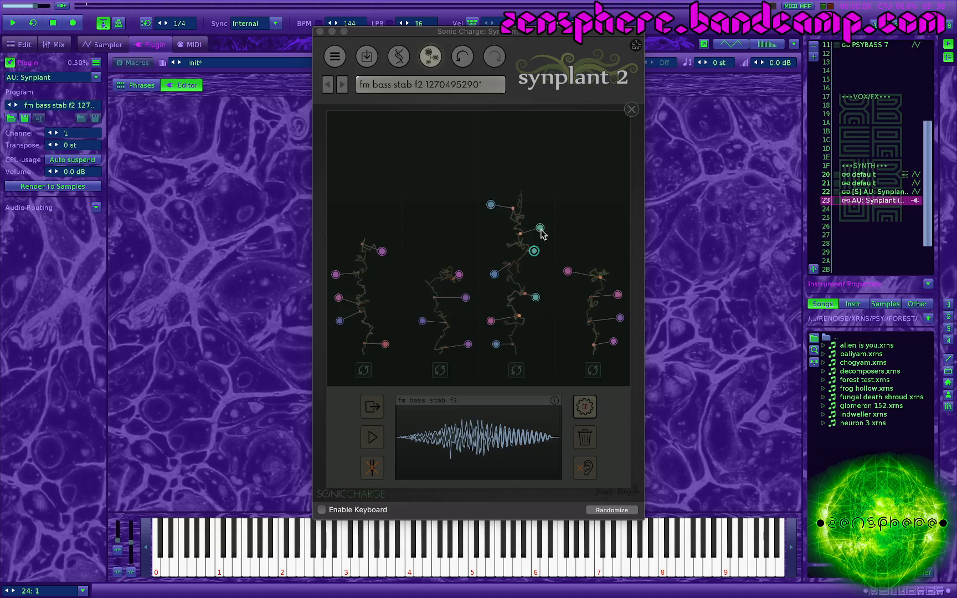
click(540, 229)
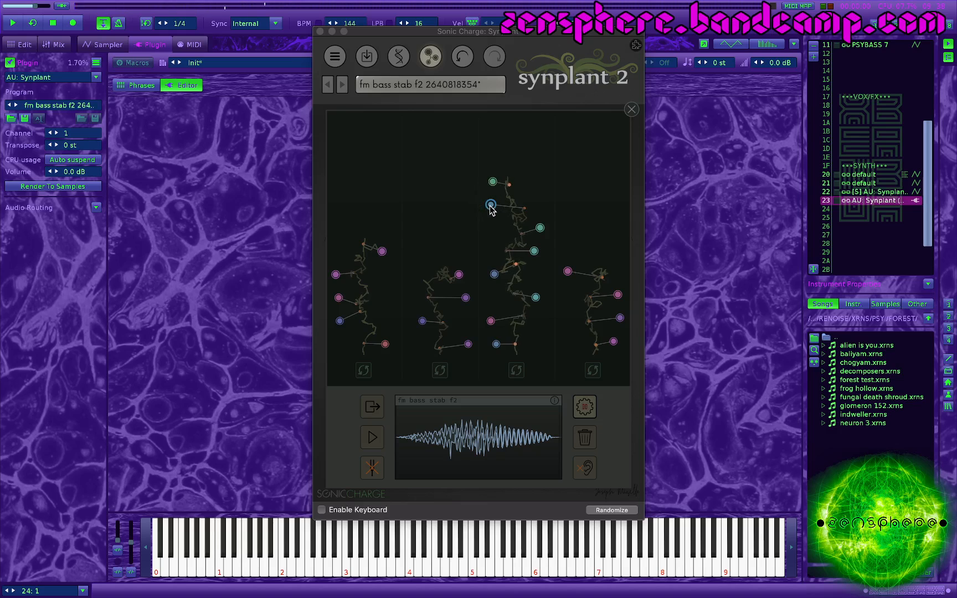
click(492, 182)
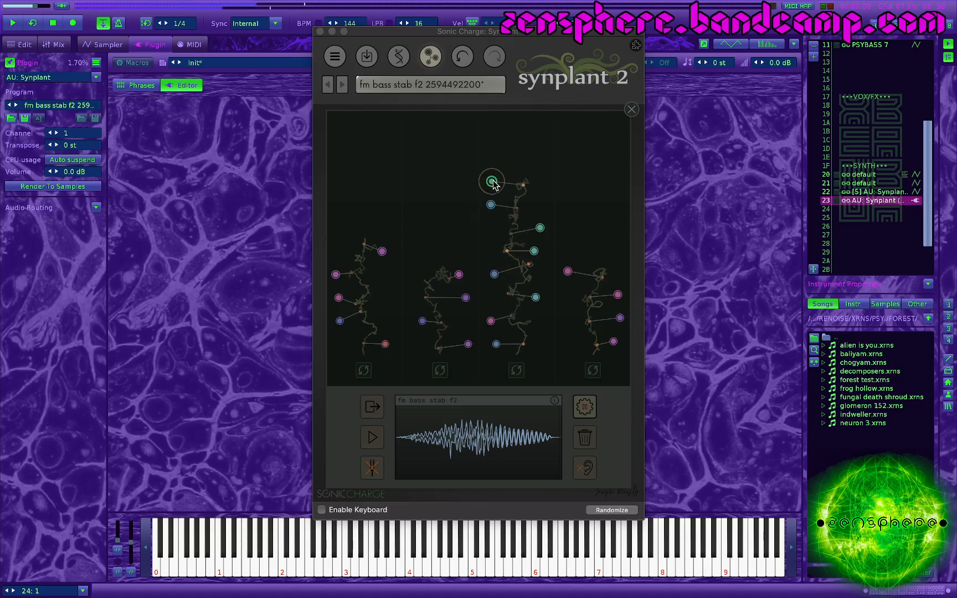
Step: Compare the third strand's topmost patch with the reference sound by playing them alternately
click(371, 442)
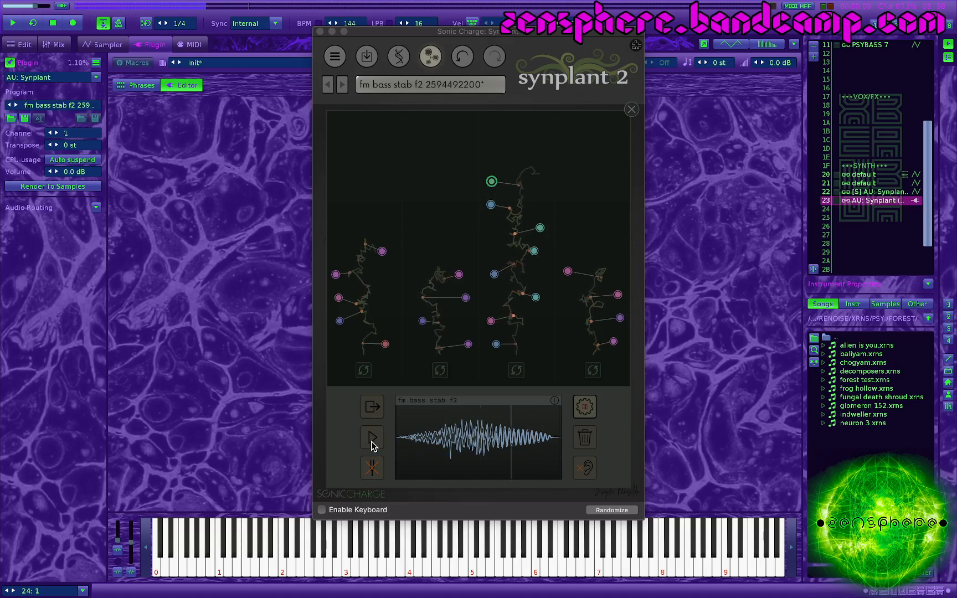
click(492, 183)
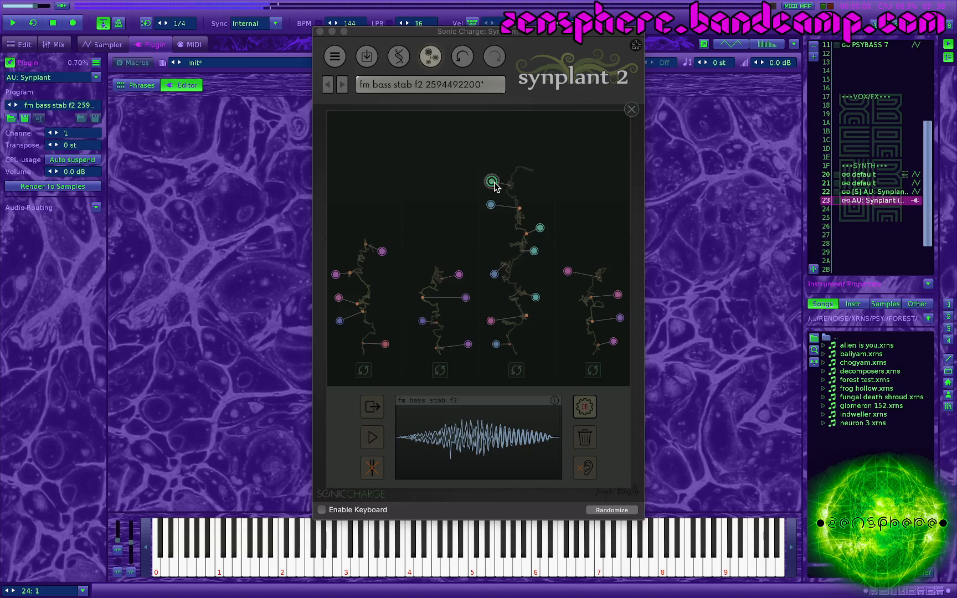
click(493, 183)
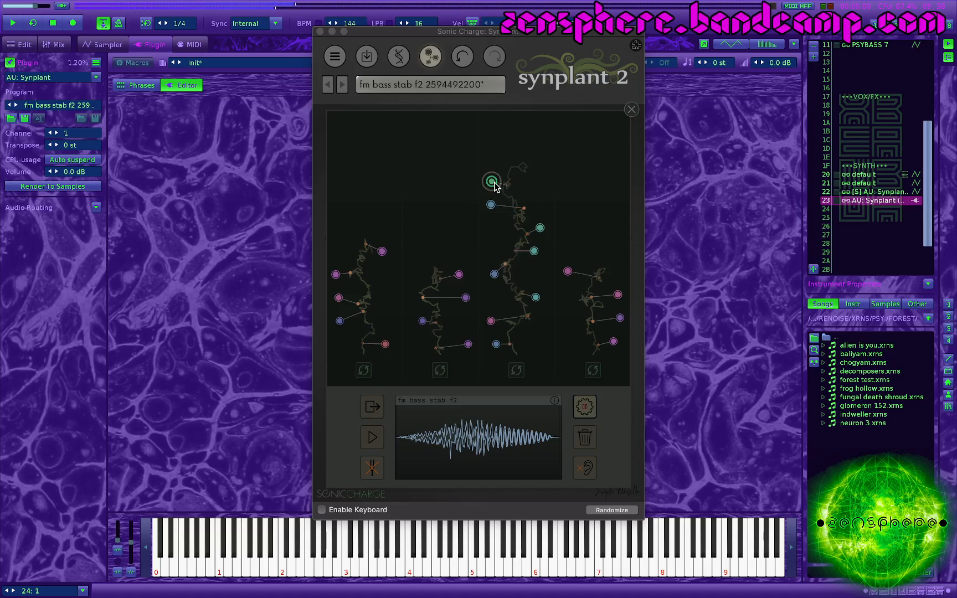
click(373, 440)
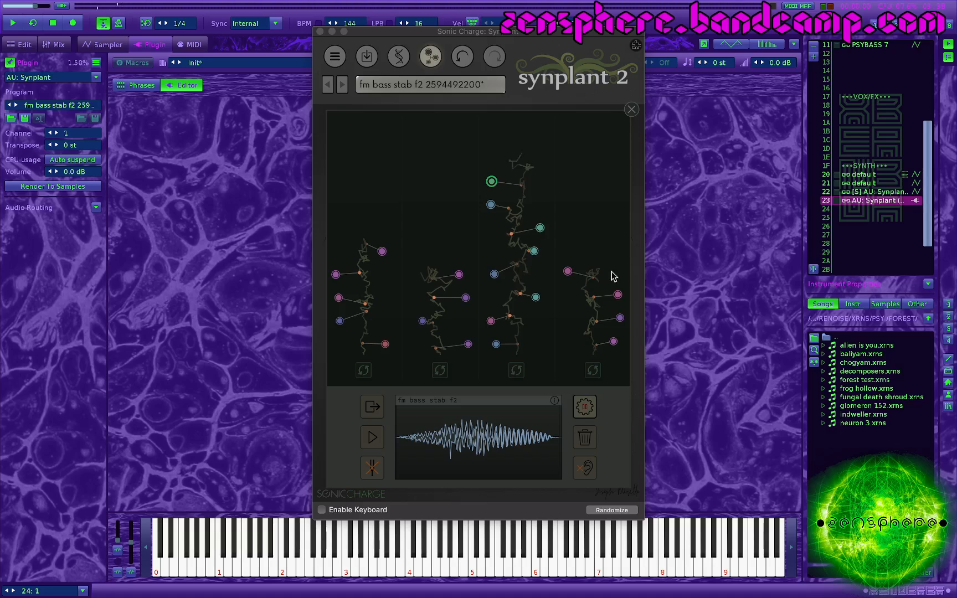
Step: Audition two patches on the fourth strand, and select the third strand's topmost patch again
click(568, 271)
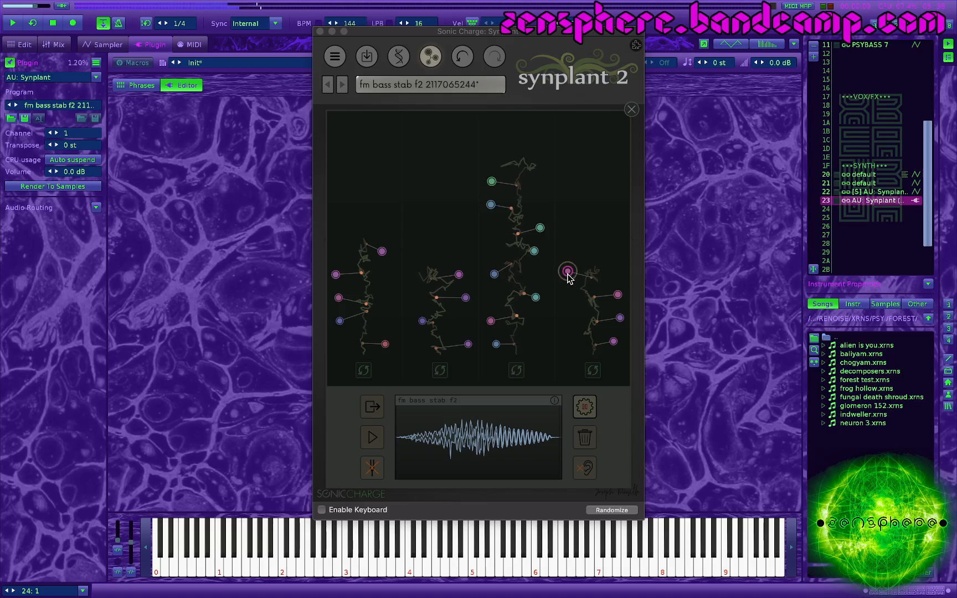
click(619, 295)
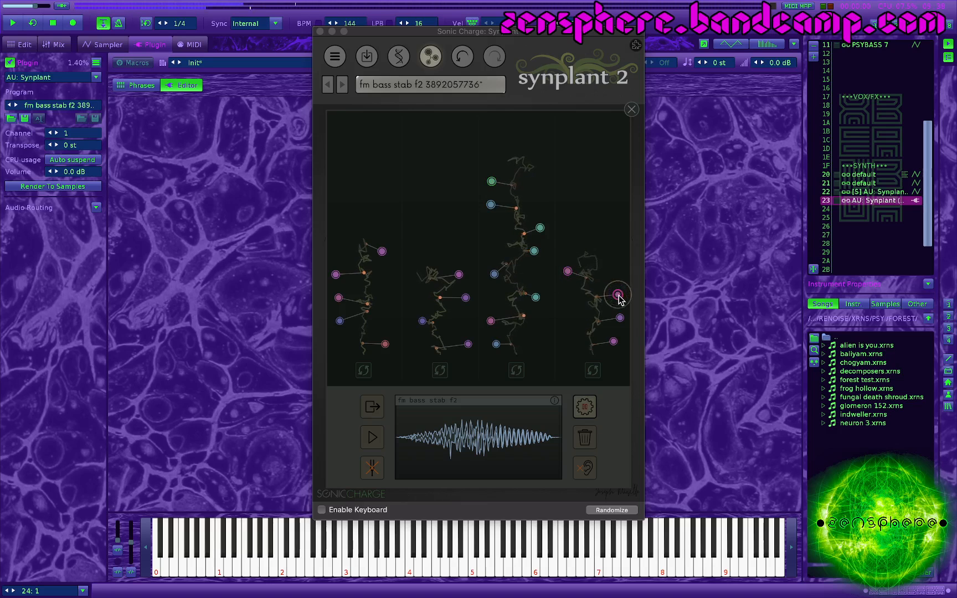
click(492, 182)
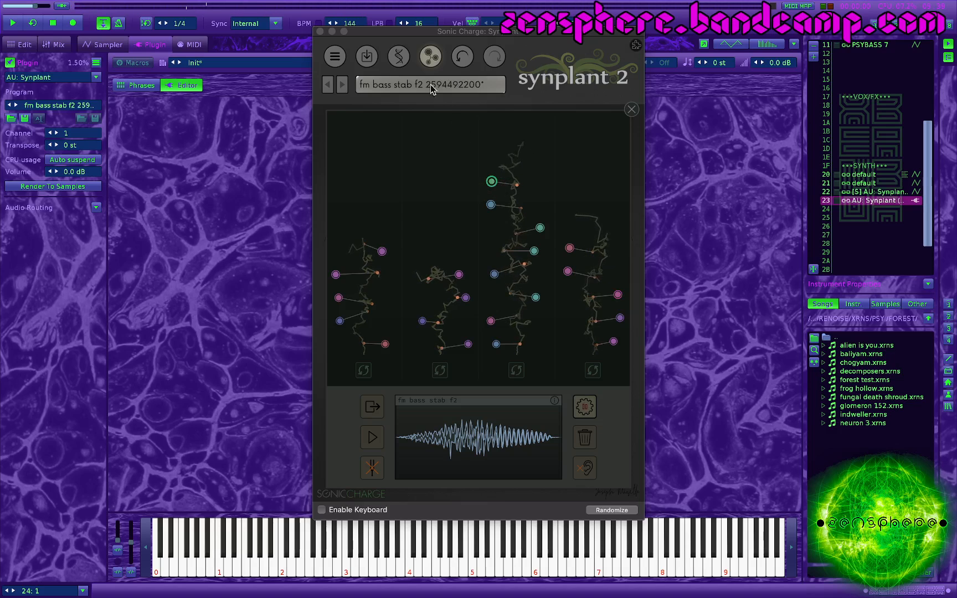
Step: Try the mod wheel at the center of the selected patch's plant, and return to the Genopatch view
click(426, 59)
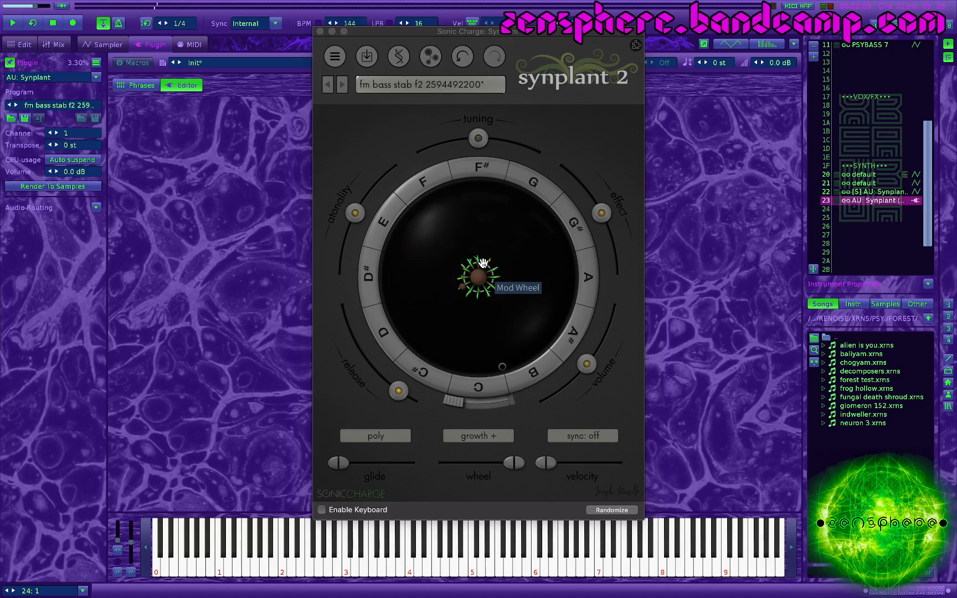
mouse_move(483, 262)
mouse_down()
mouse_move(500, 218)
mouse_move(476, 269)
mouse_up()
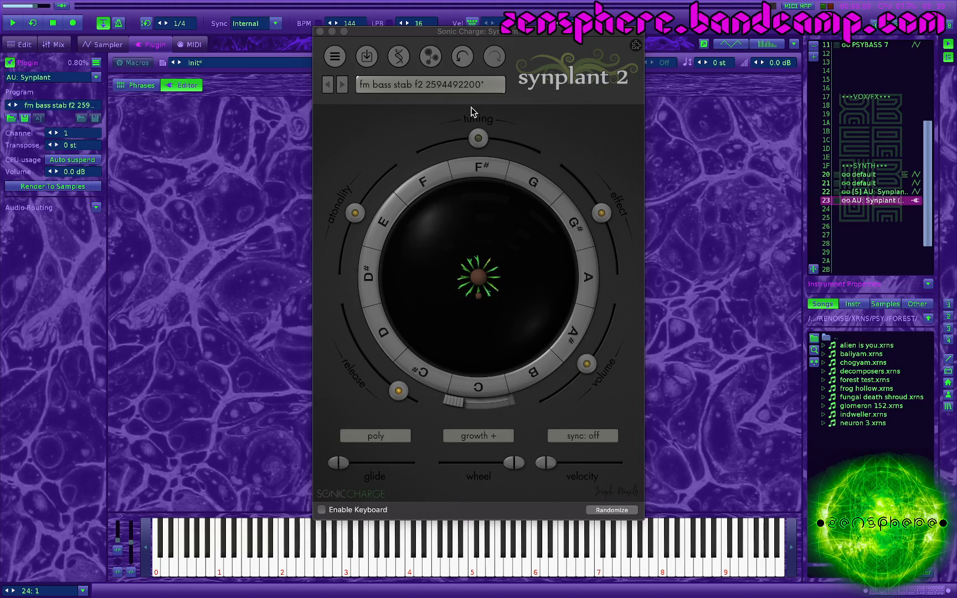
click(437, 54)
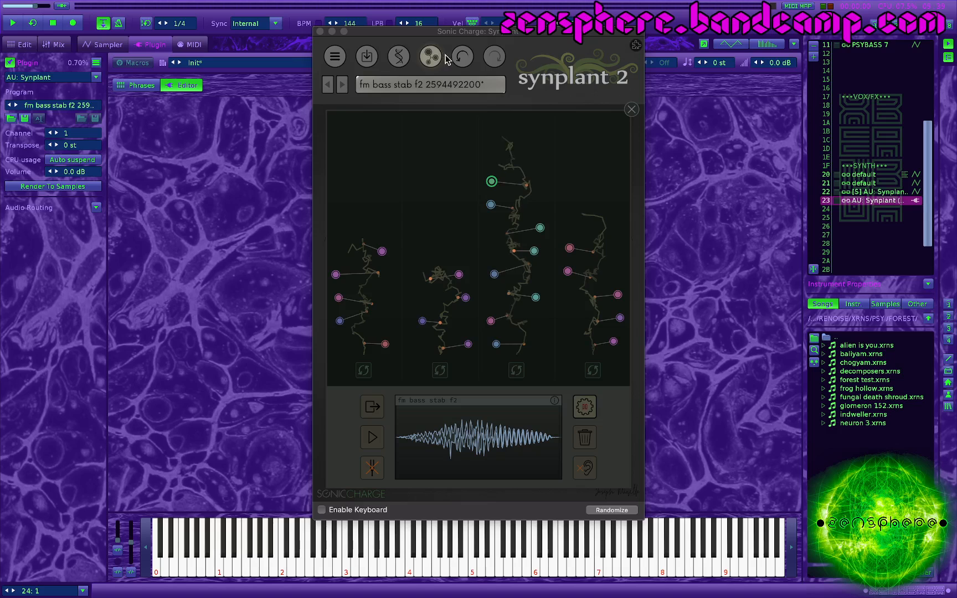
Step: Load melo seq.wav from the MISC/meta folder as the reference sample, previewing it before opening
click(379, 411)
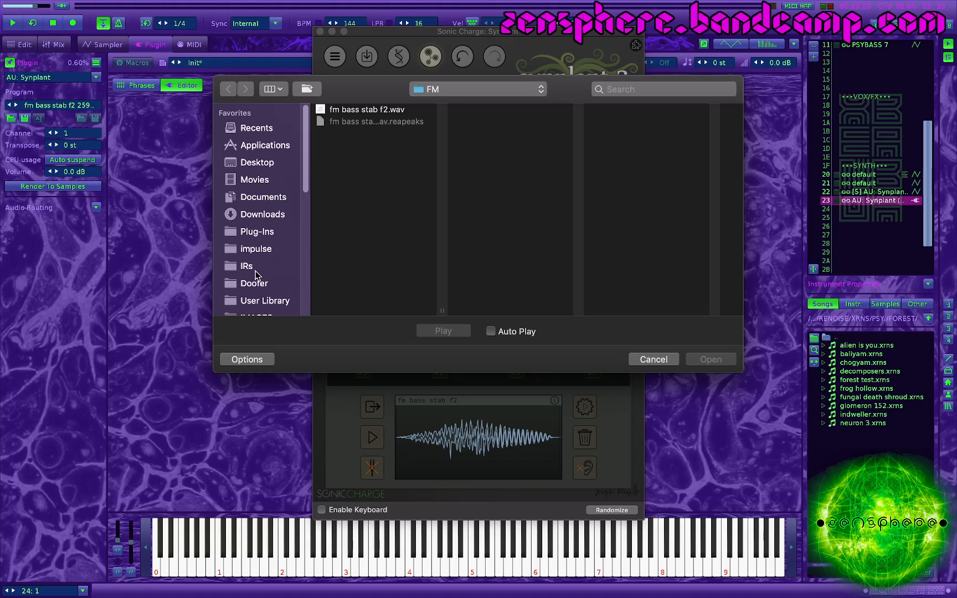
click(452, 91)
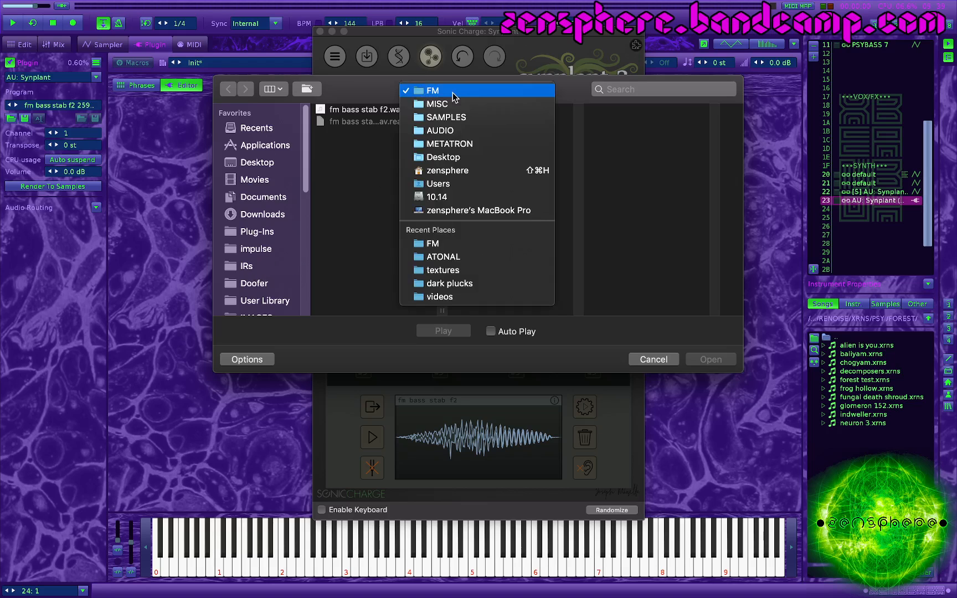
click(454, 103)
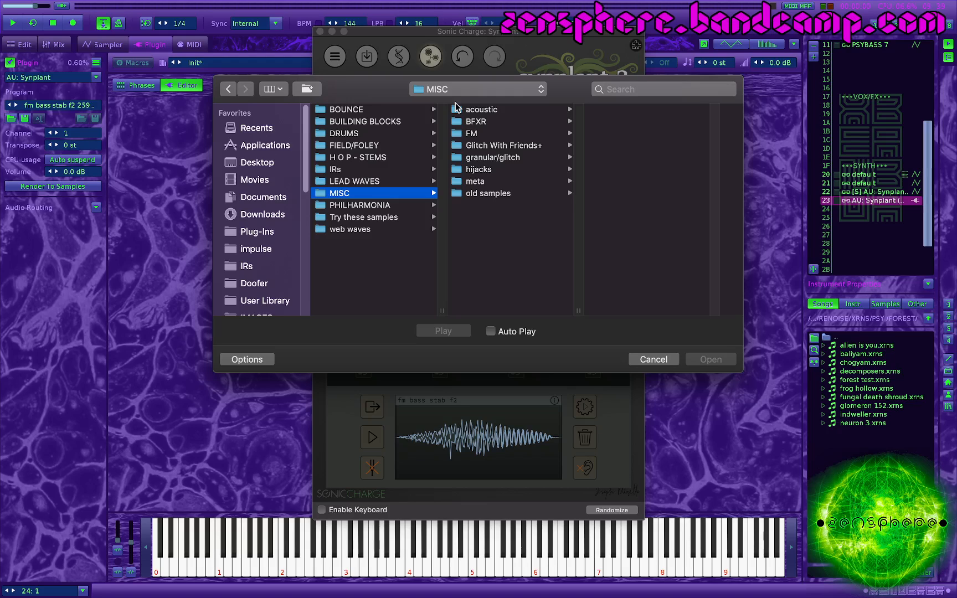
click(478, 182)
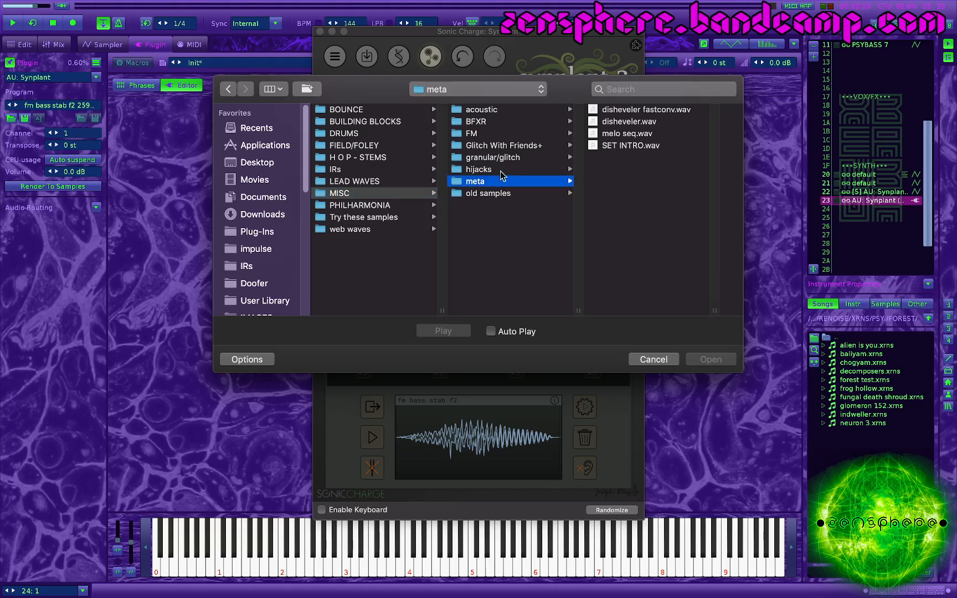
click(627, 134)
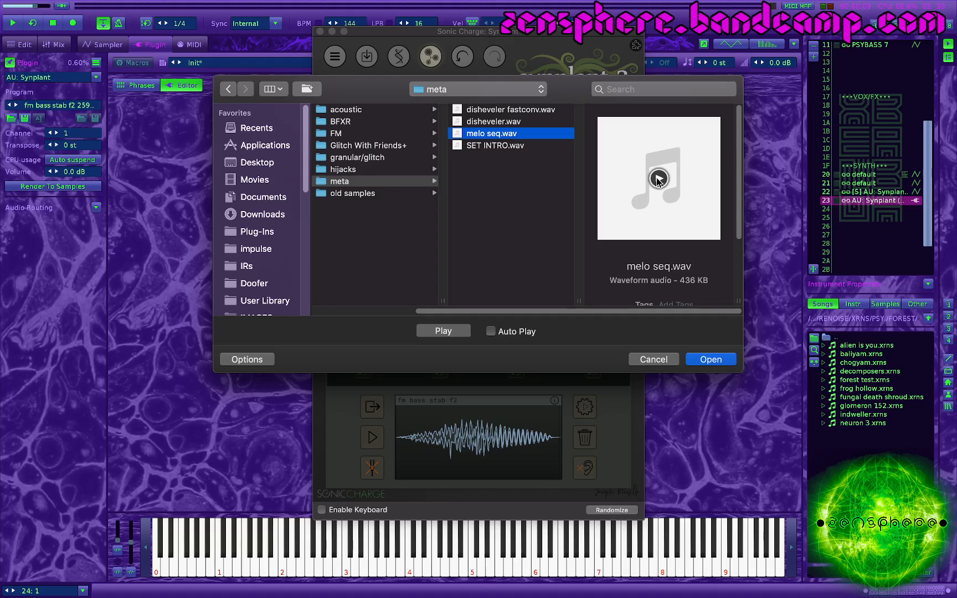
click(658, 179)
click(711, 360)
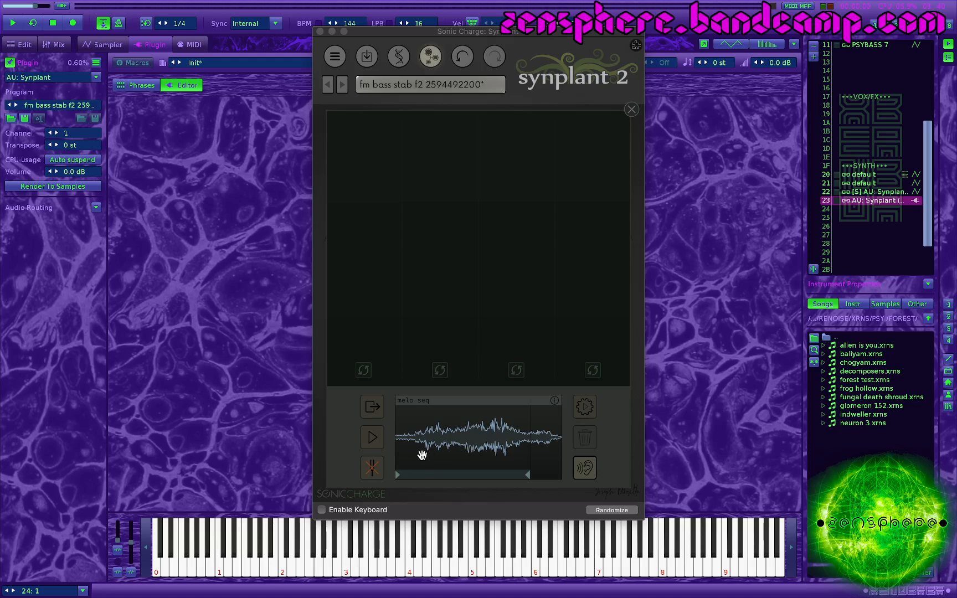
Step: Shift the analysed range of the melo seq sample slightly later and play the reference sound
mouse_move(449, 475)
mouse_down()
mouse_move(486, 474)
mouse_move(452, 478)
mouse_up()
drag(487, 476, 493, 478)
drag(472, 475, 478, 475)
click(376, 439)
click(372, 408)
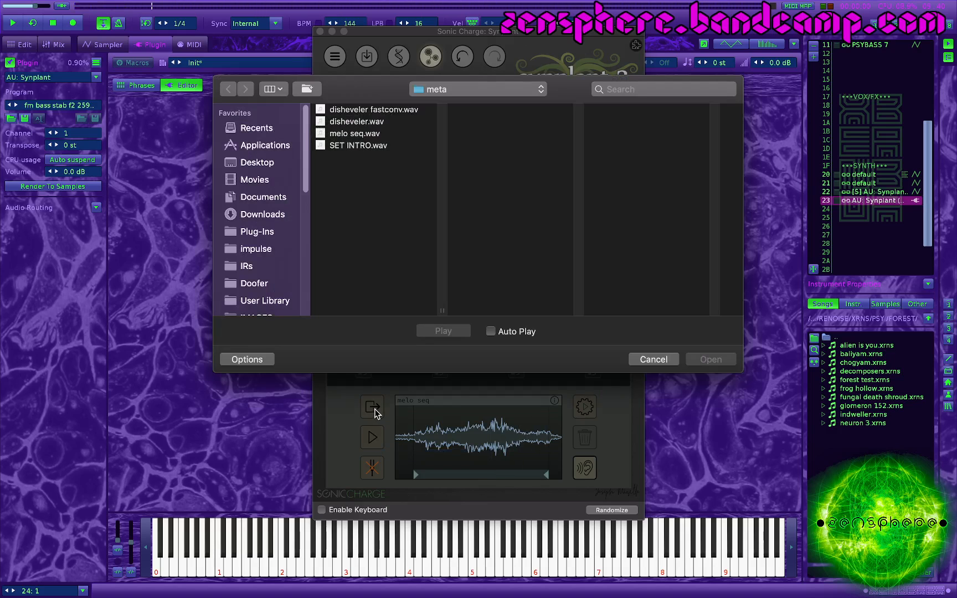
click(653, 360)
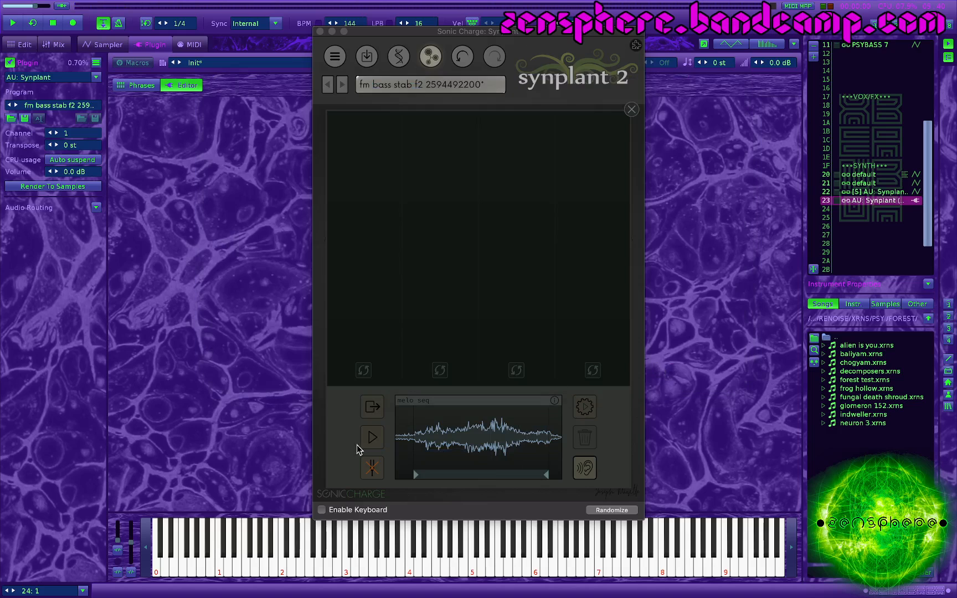
Step: Generate Genopatch patches from the selected range of the melo seq sample
click(586, 409)
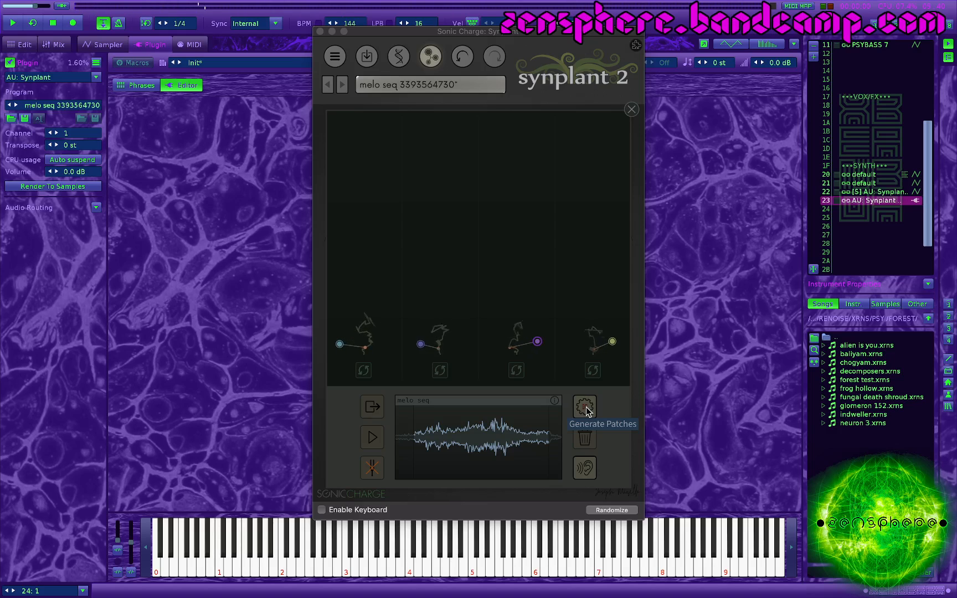
click(586, 408)
click(586, 409)
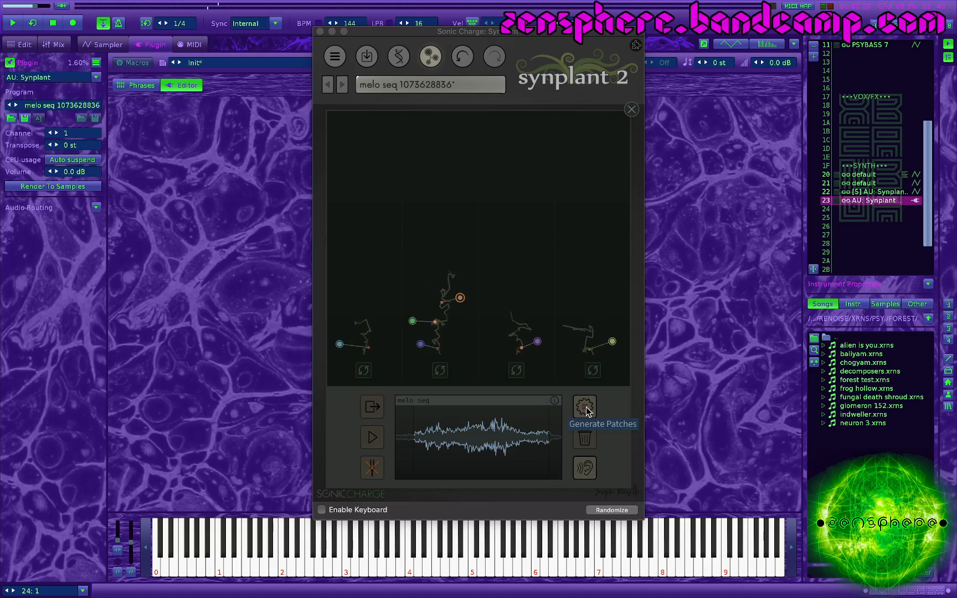
click(586, 409)
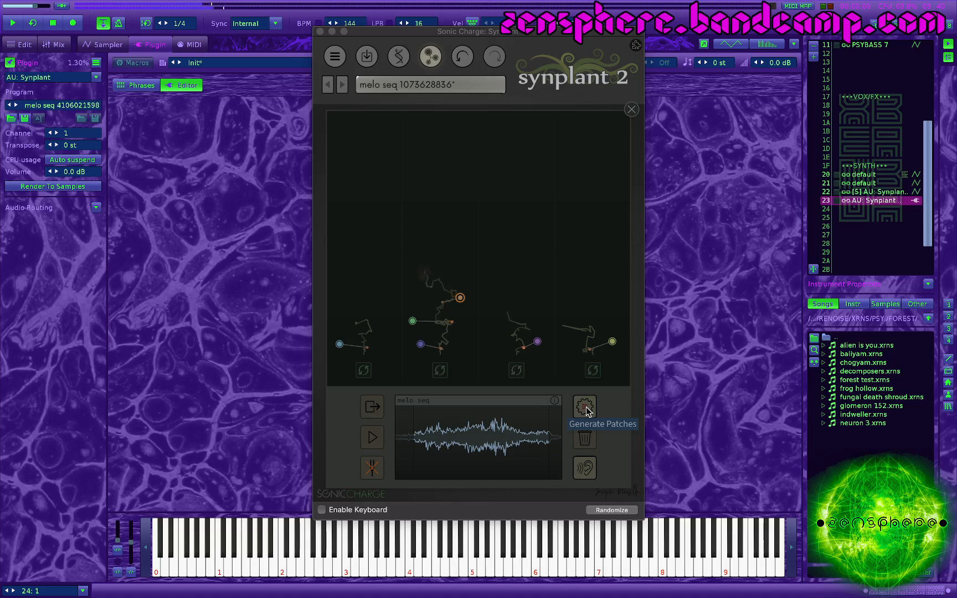
Step: Audition the first strand's two patches and the second strand's upper three patches
click(341, 344)
click(381, 321)
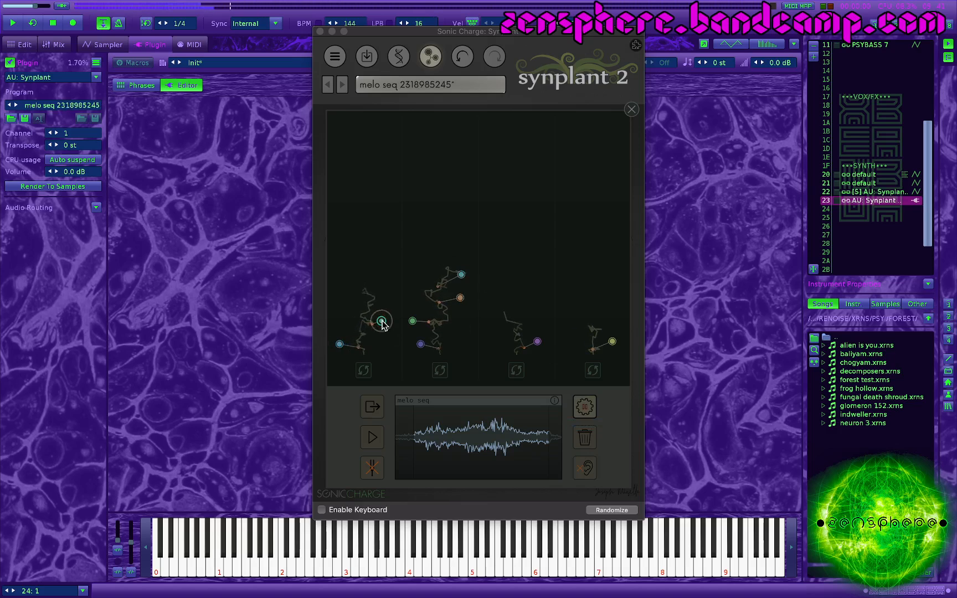
click(413, 322)
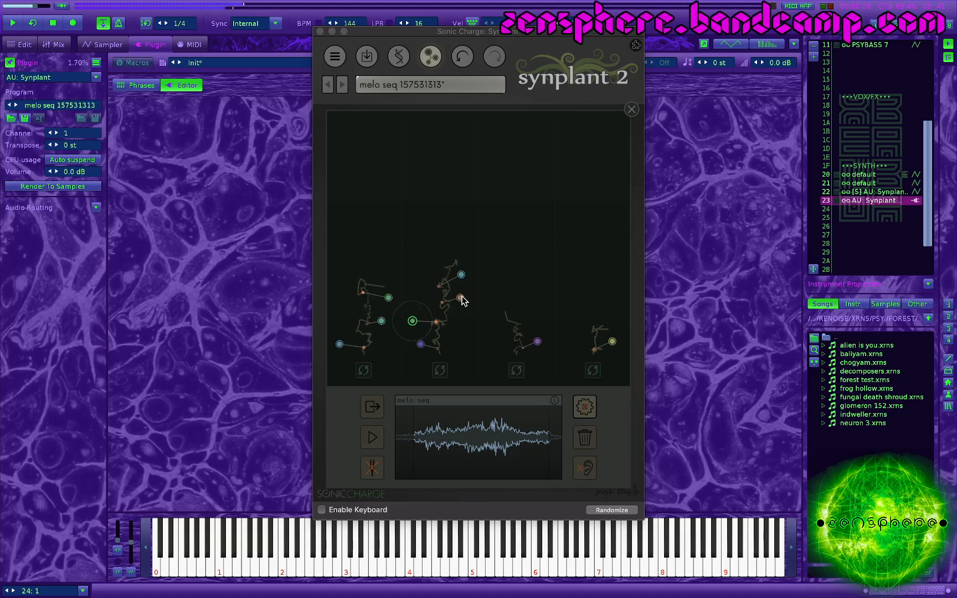
click(460, 298)
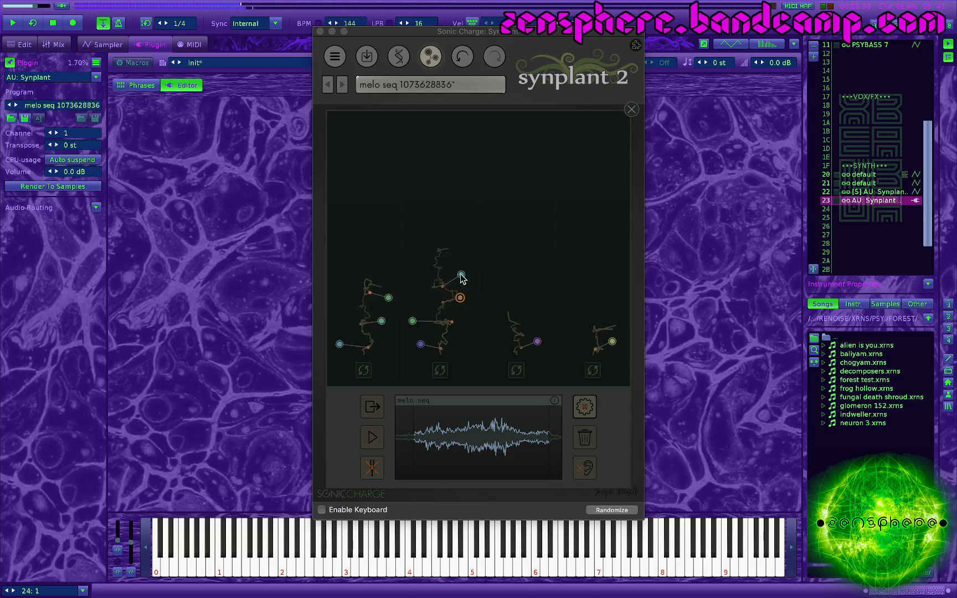
click(462, 276)
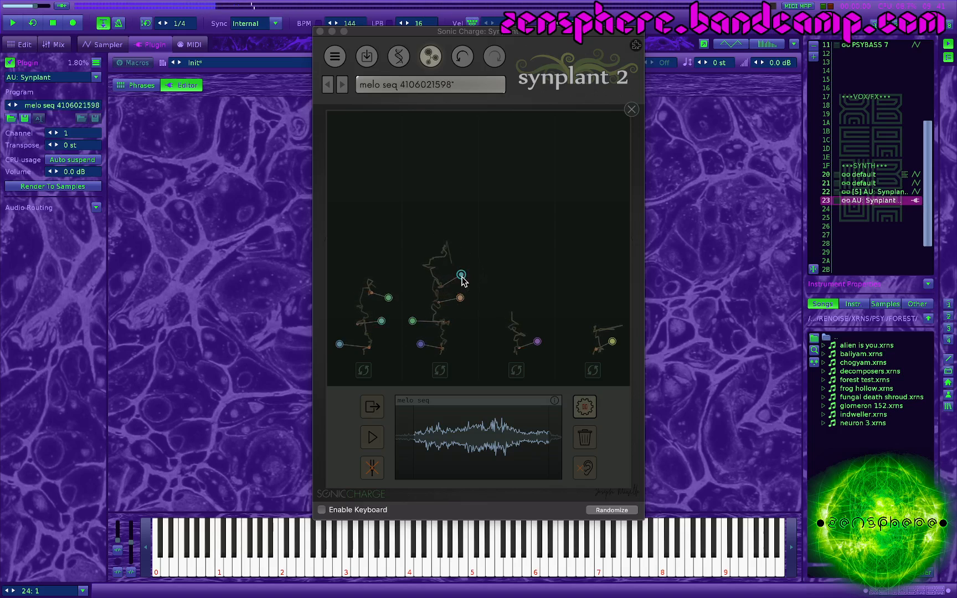
Step: Audition the third strand's lowest patch and the fourth strand's patches up to its topmost node
click(537, 341)
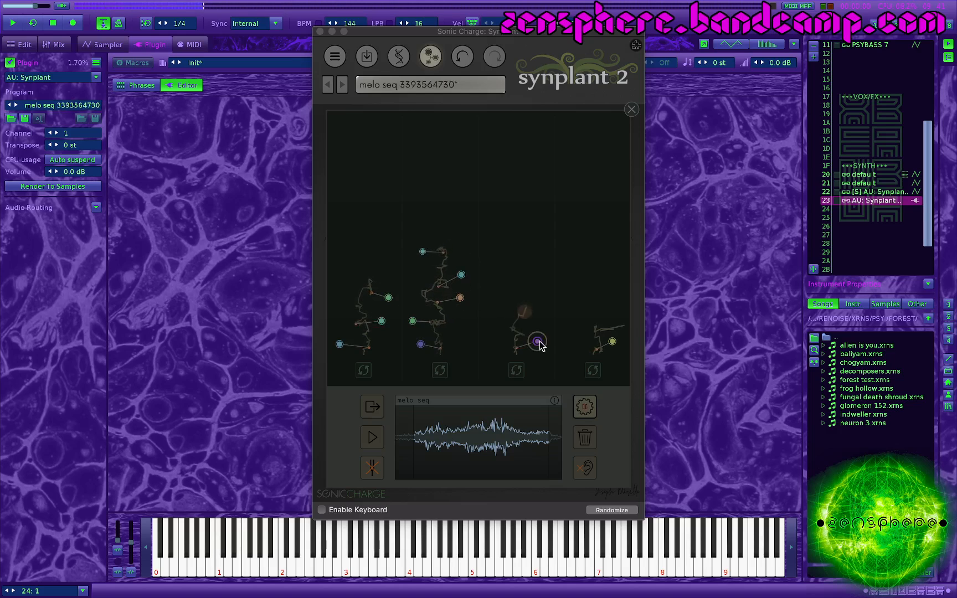
click(612, 341)
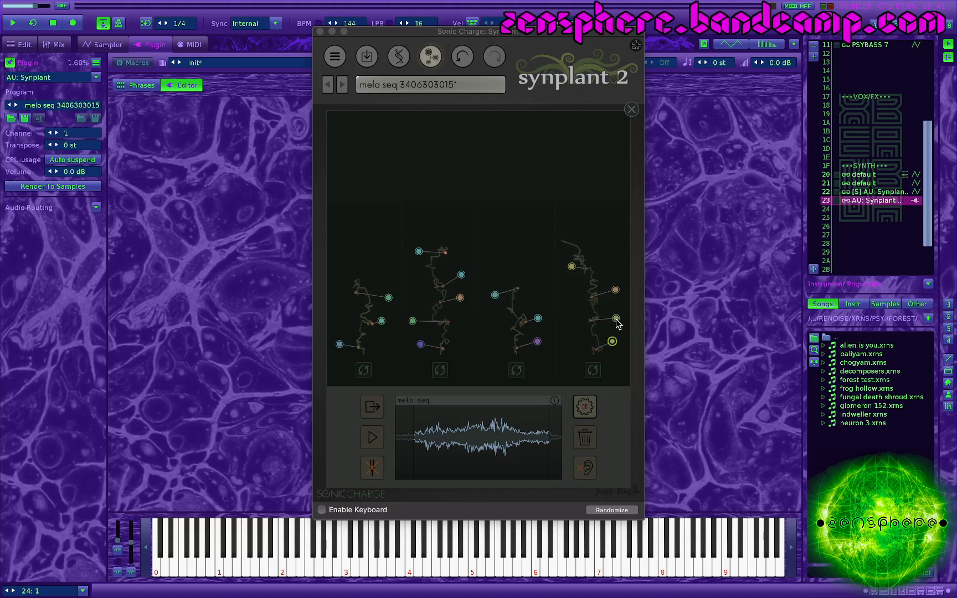
click(617, 320)
click(616, 290)
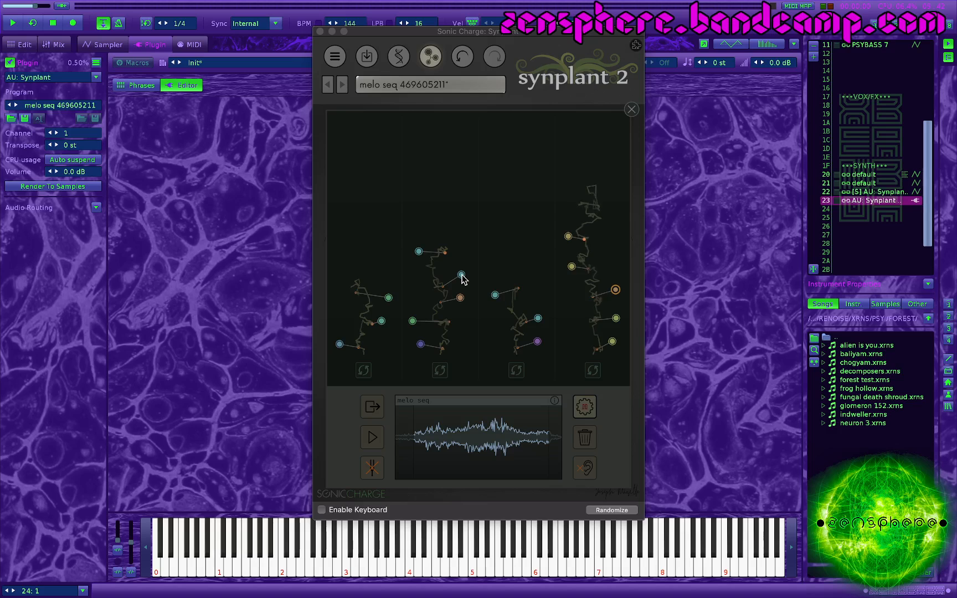
click(569, 237)
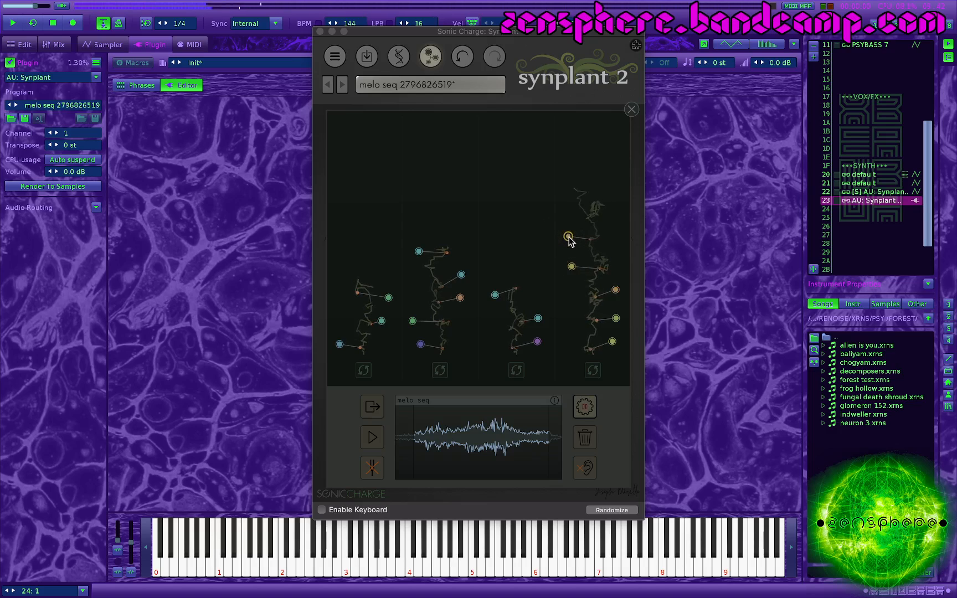
Step: Play the reference sound and compare it with the second strand's two upper patches
click(373, 439)
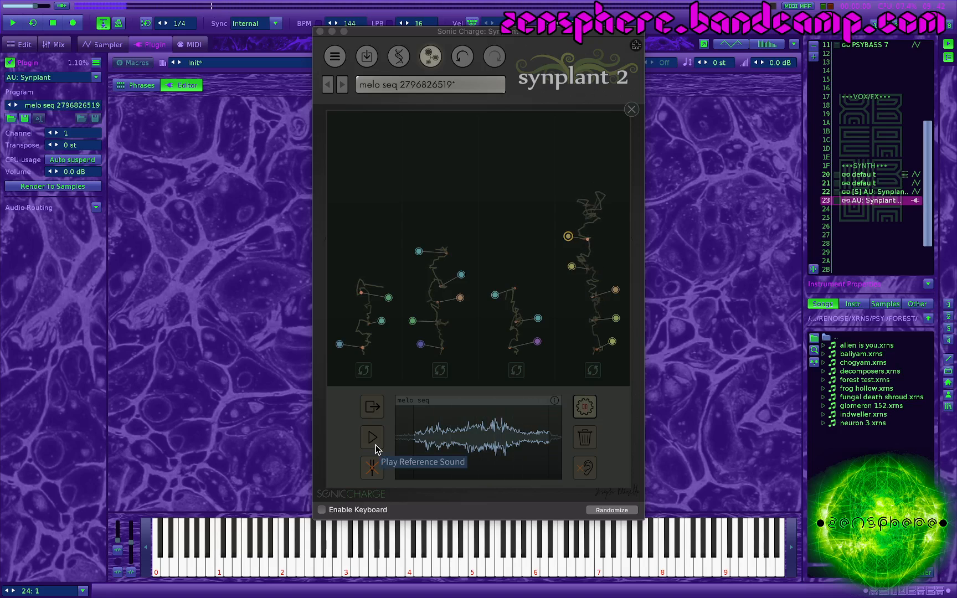
click(463, 276)
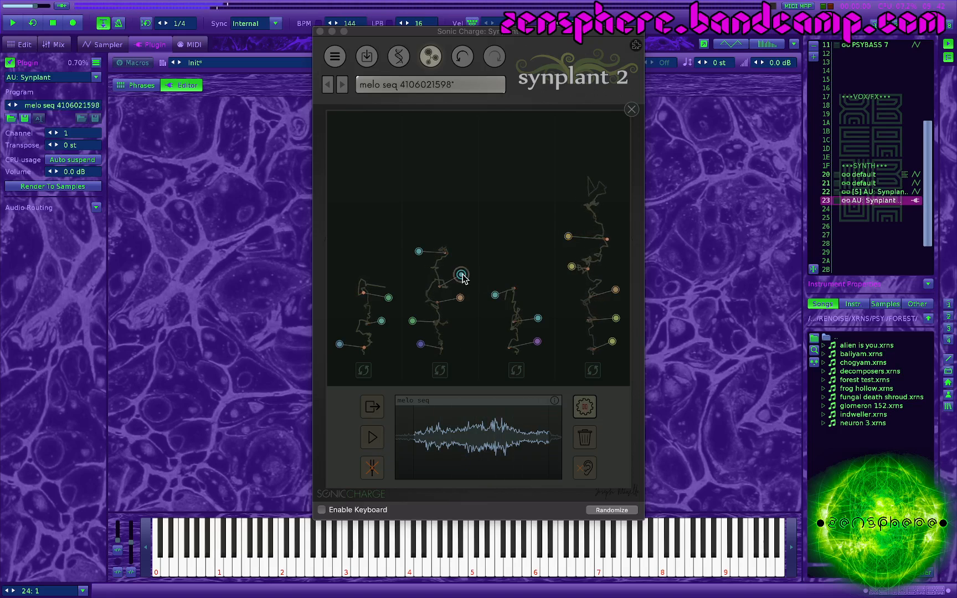
click(419, 251)
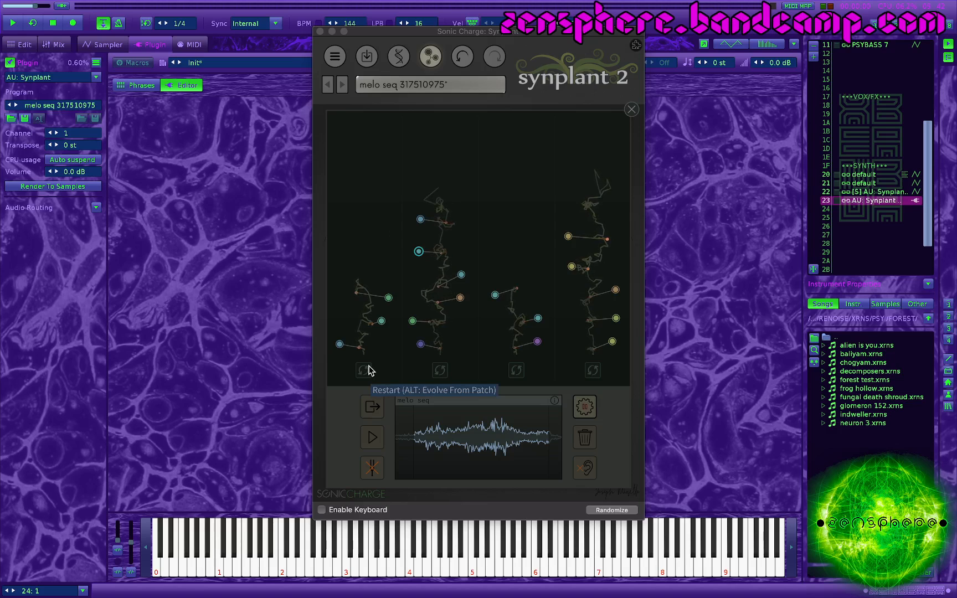
Step: Leave the Genopatch view, plant two new random seeds in succession, and raise the patch volume
click(430, 56)
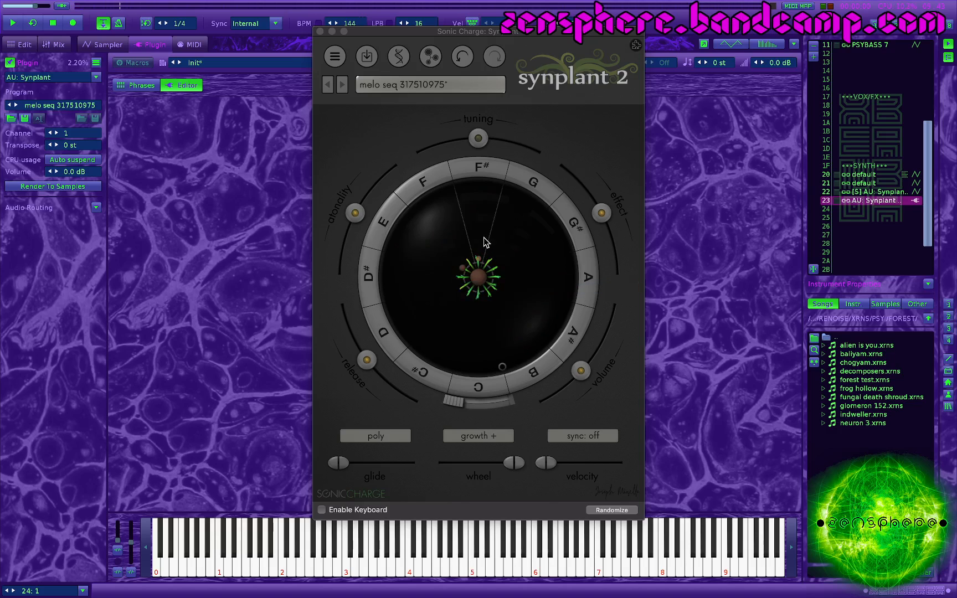
click(483, 280)
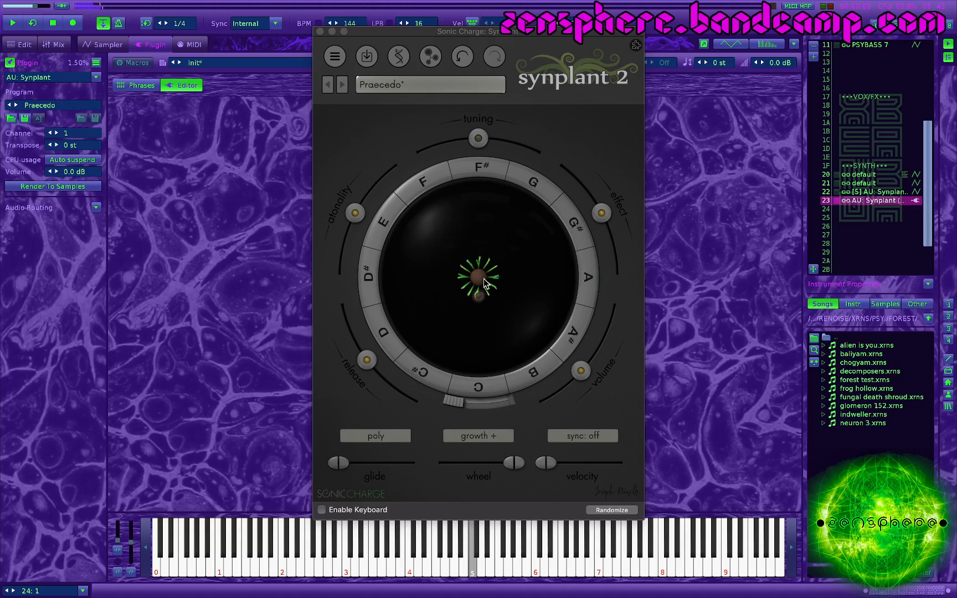
click(484, 279)
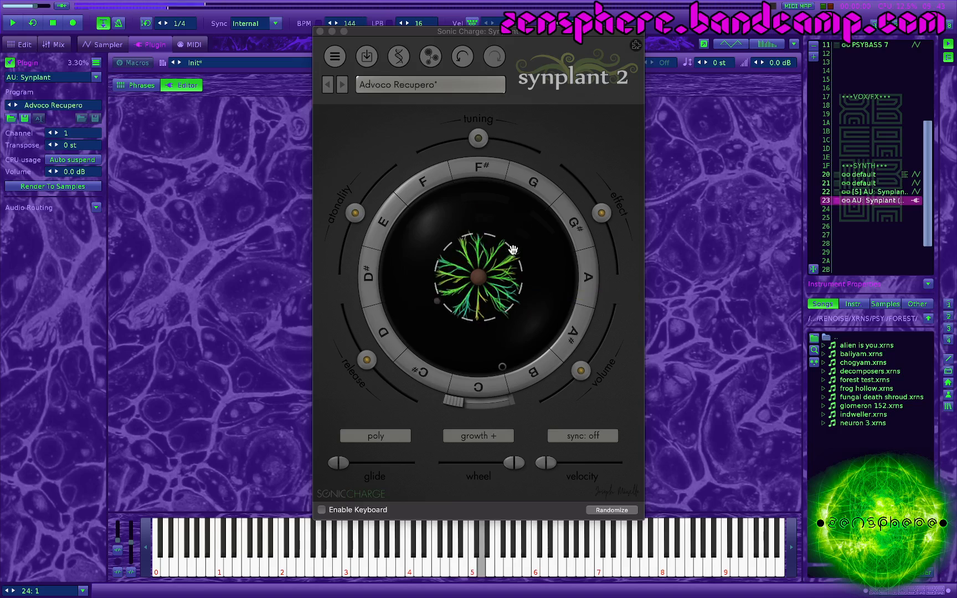
drag(581, 370, 596, 350)
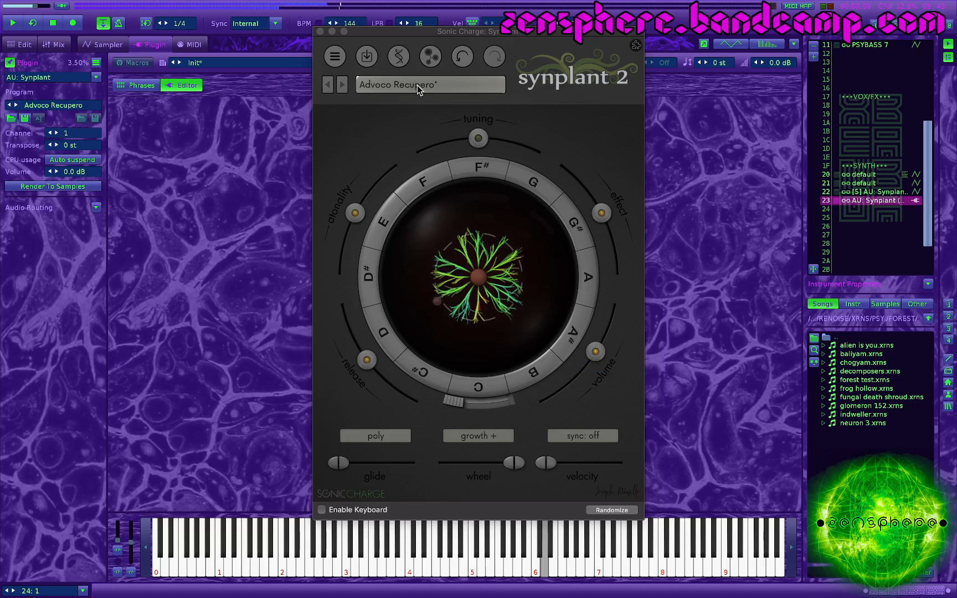
Step: Evolve the first Genopatch strand from the current patch, and audition its new patches up to the topmost node
click(425, 57)
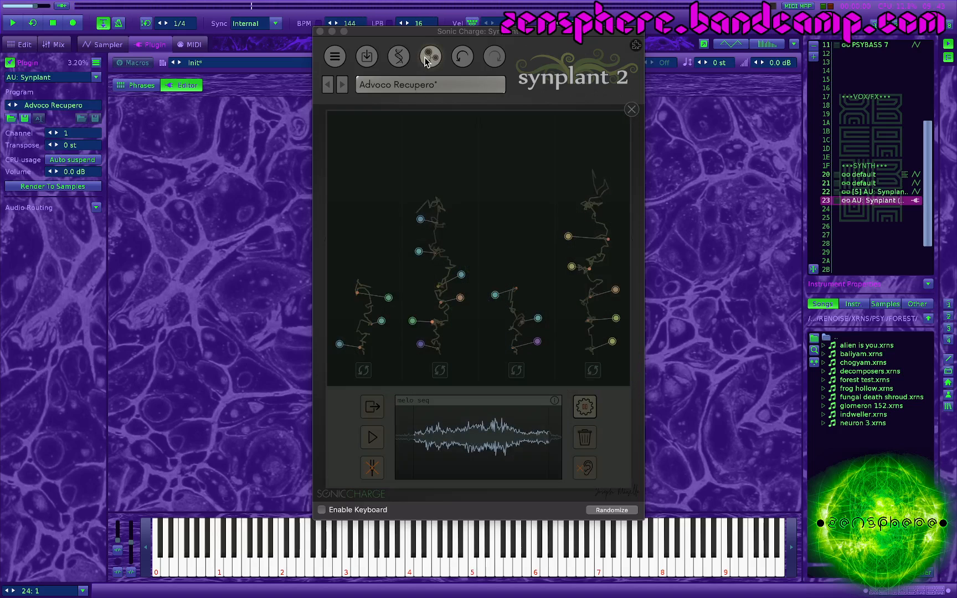
click(364, 371)
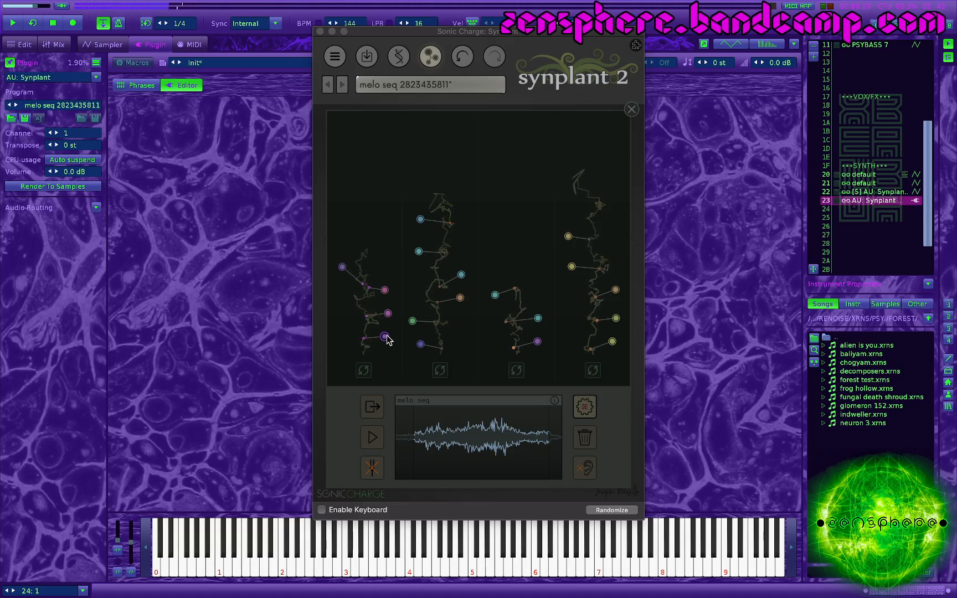
click(388, 314)
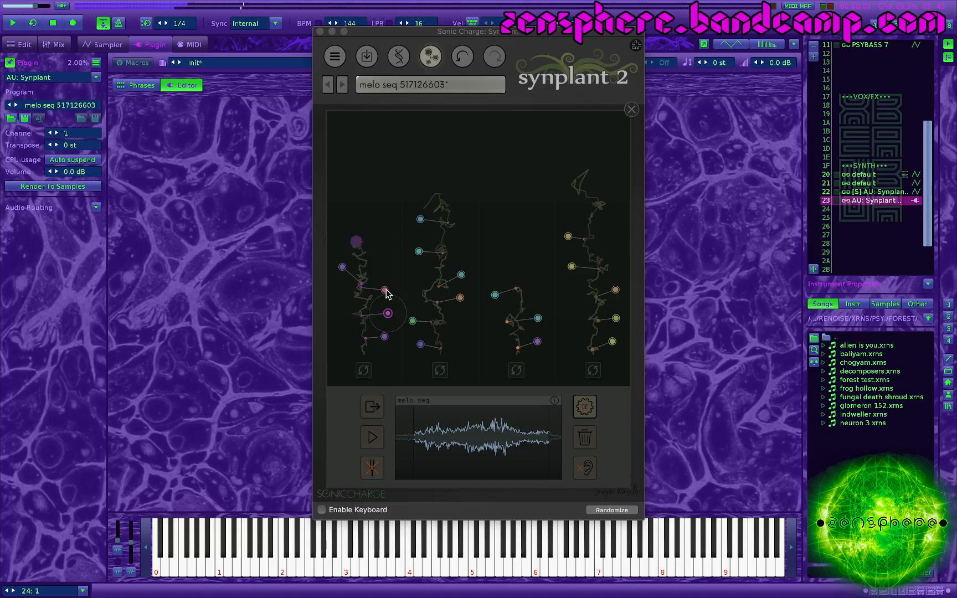
click(385, 290)
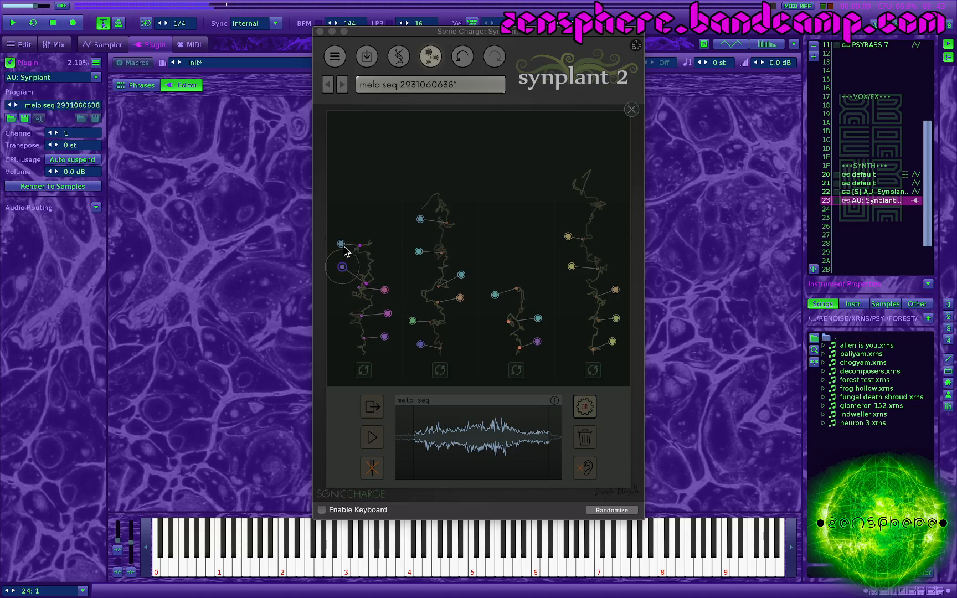
click(341, 244)
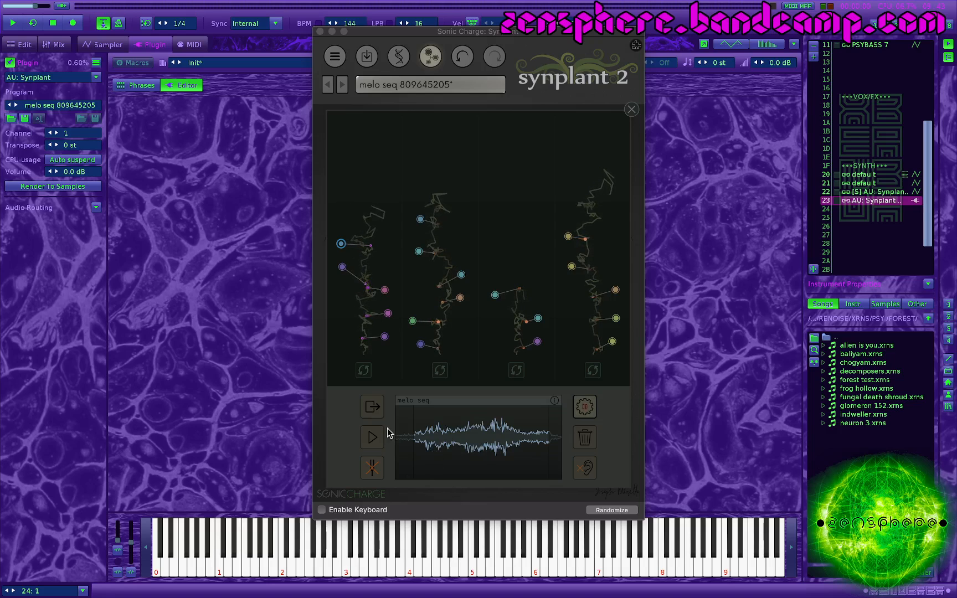
key(alt)
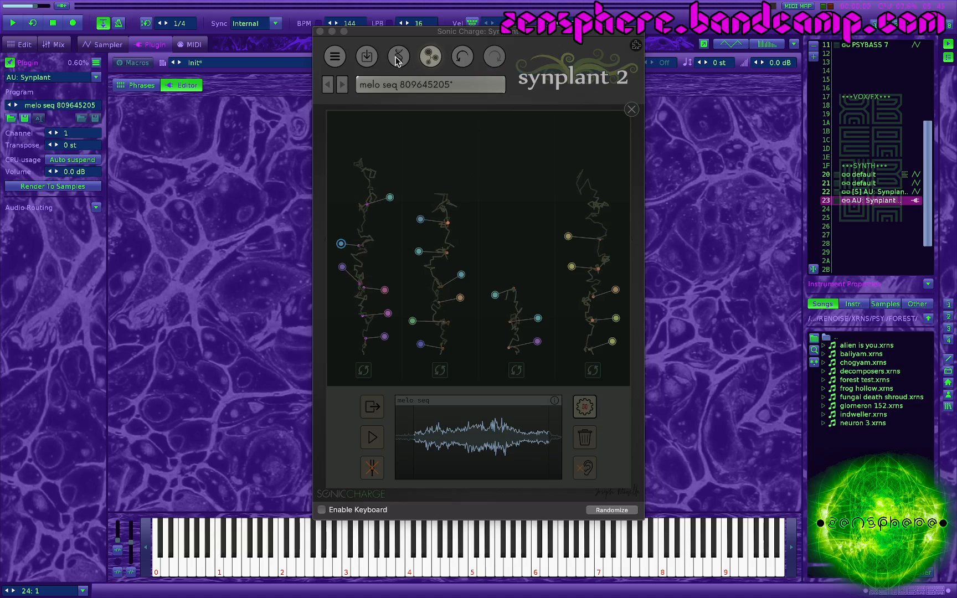
Step: Review the plugin's patch, seed, tuning and MIDI commands, and bring up the skin and script options
click(335, 63)
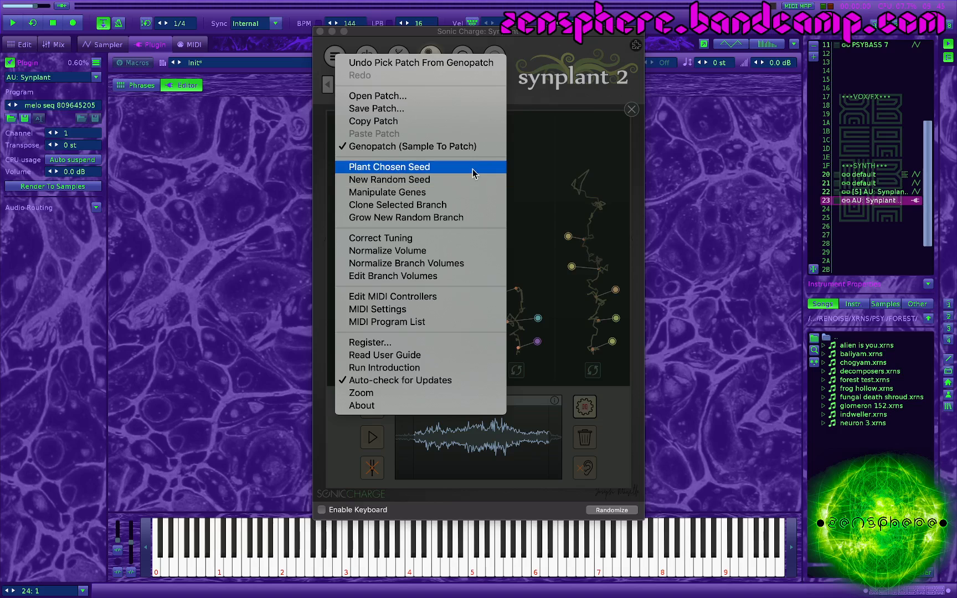
click(454, 180)
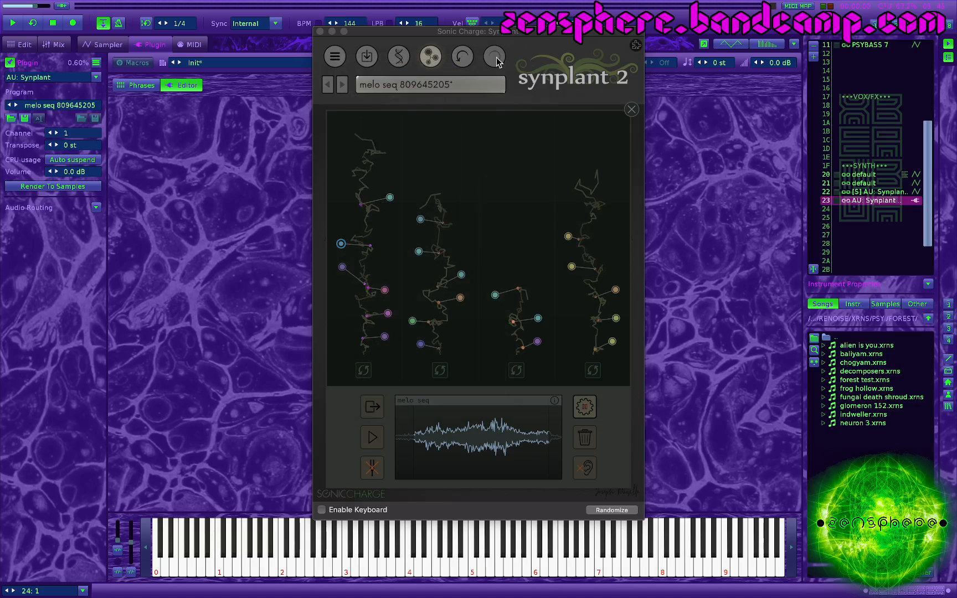
click(639, 48)
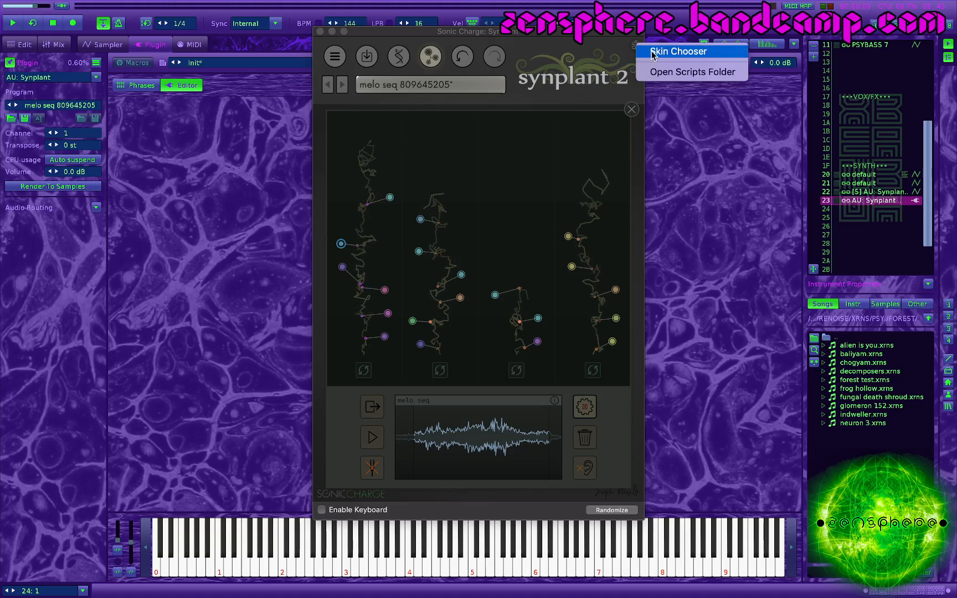
Step: Dismiss the skin and script options and leave the Genopatch view for the main plant view
click(600, 51)
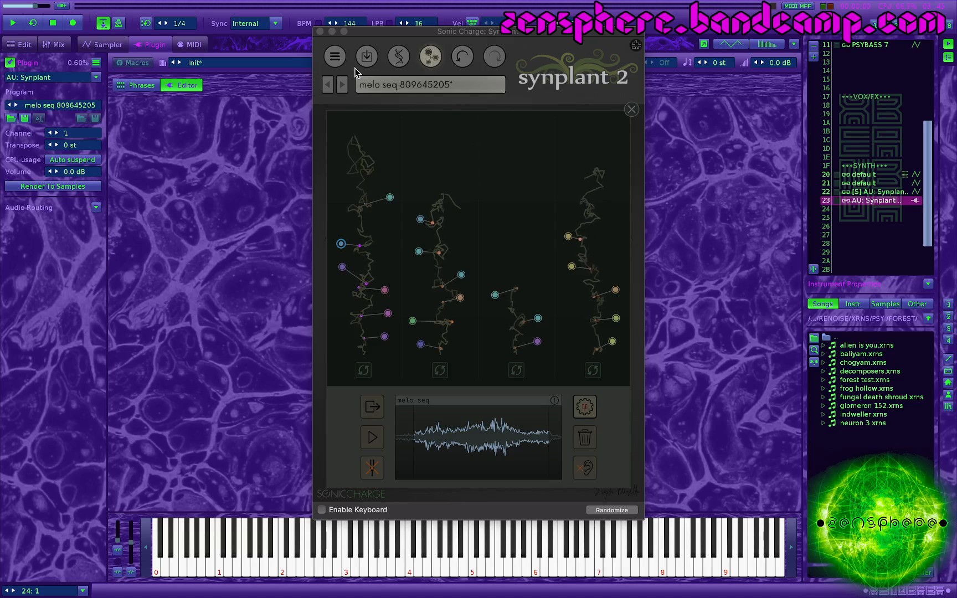
click(431, 56)
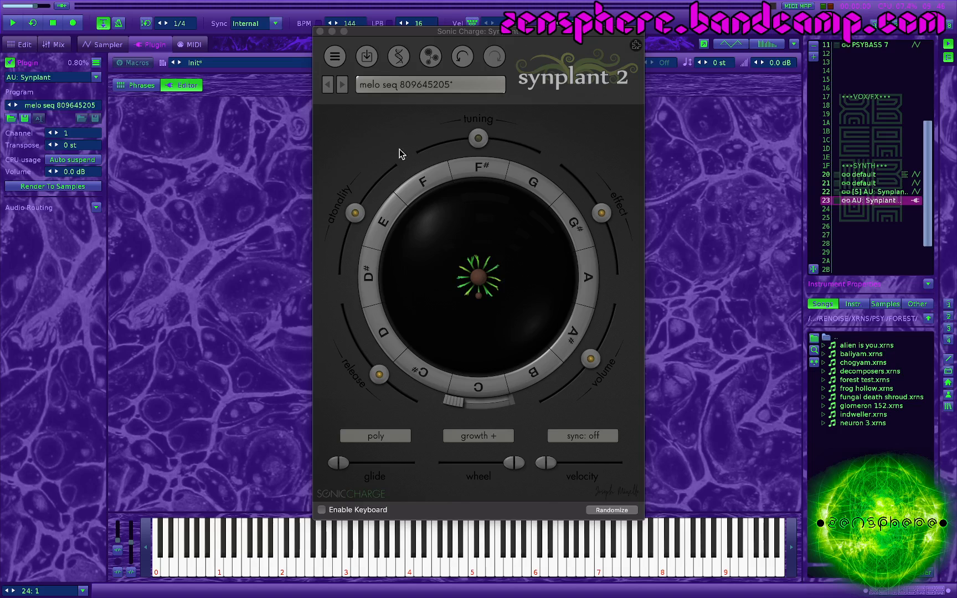
drag(474, 264, 473, 242)
drag(474, 242, 474, 241)
Step: Show the current patch folder, ATONAL, in Finder, and close it along with the Movies window
click(412, 82)
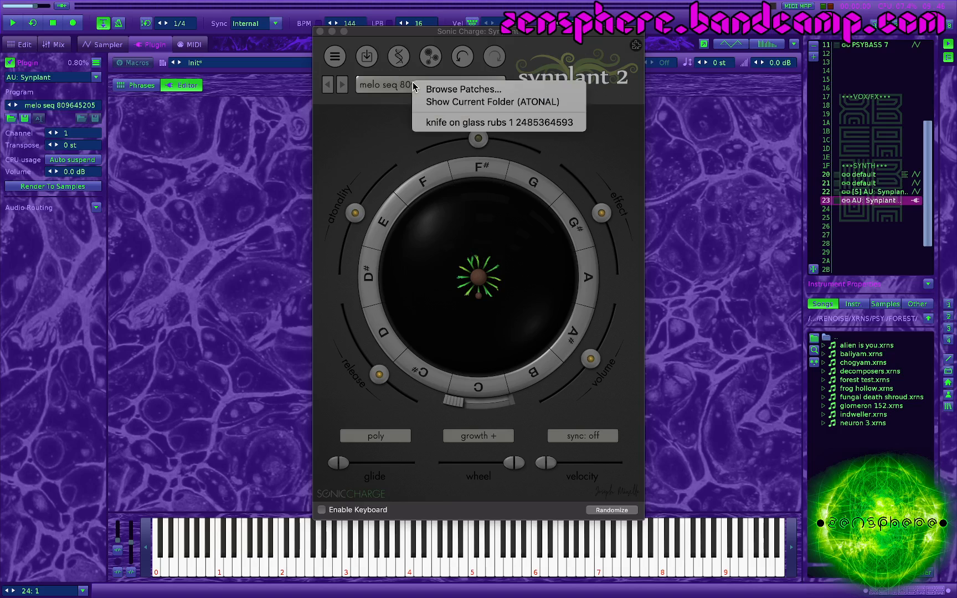
click(450, 103)
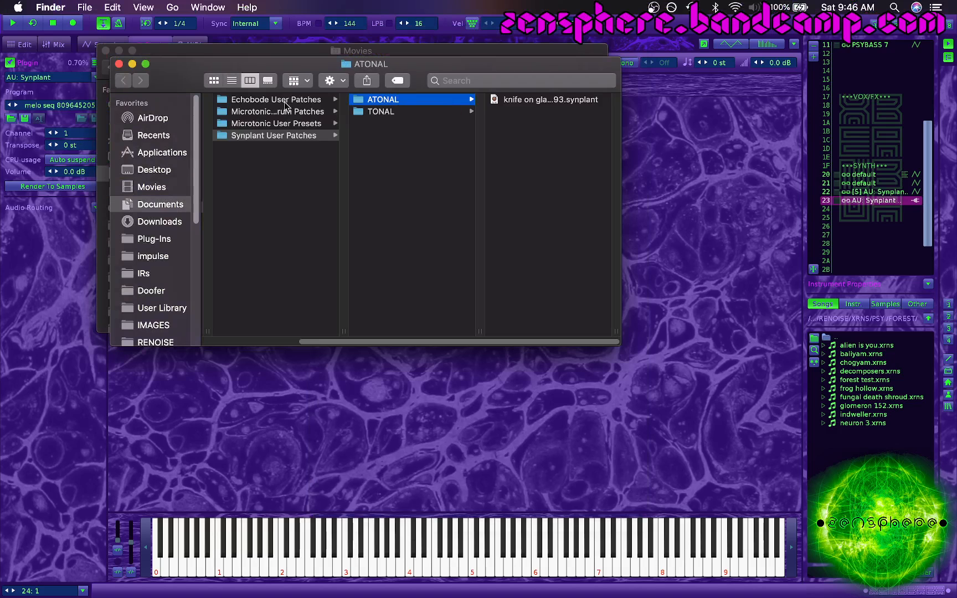
click(119, 63)
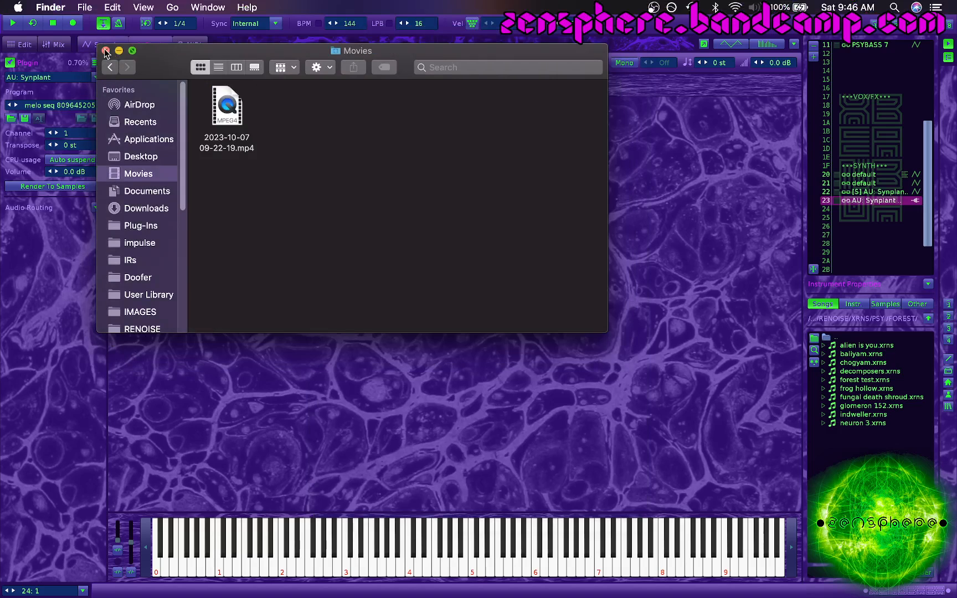
click(106, 51)
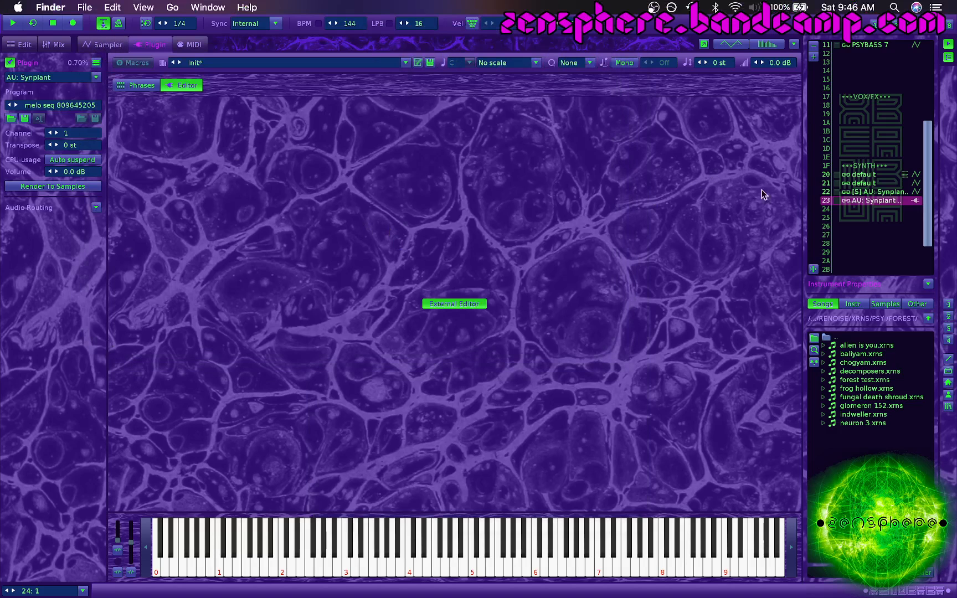
Step: Reopen the Synplant editor of instrument 23 in Renoise and move its window up toward the middle of the workspace
double_click(864, 198)
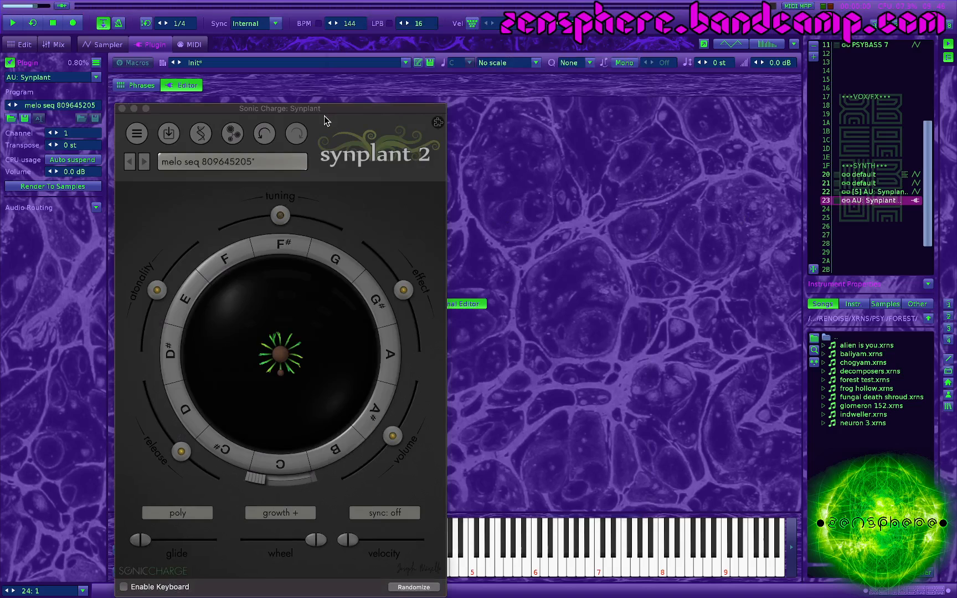
drag(324, 116, 409, 76)
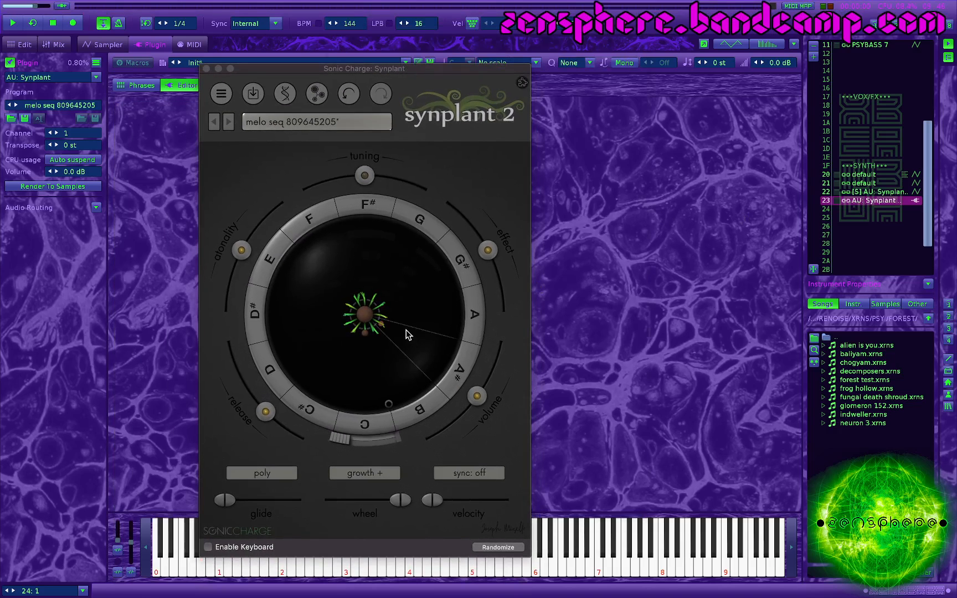